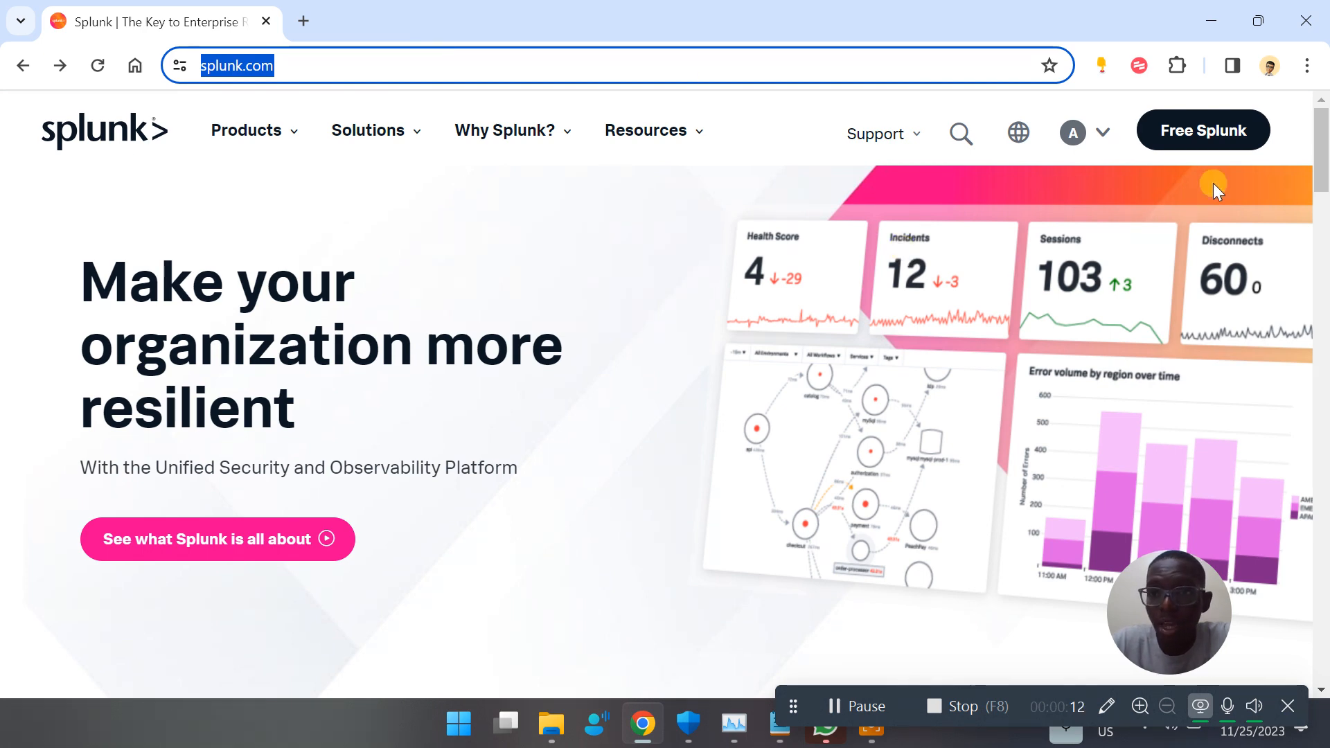
Go to the free Splunk offer and open the Free Trials and Downloads page from the Splunk Cloud Trial page
click(1067, 135)
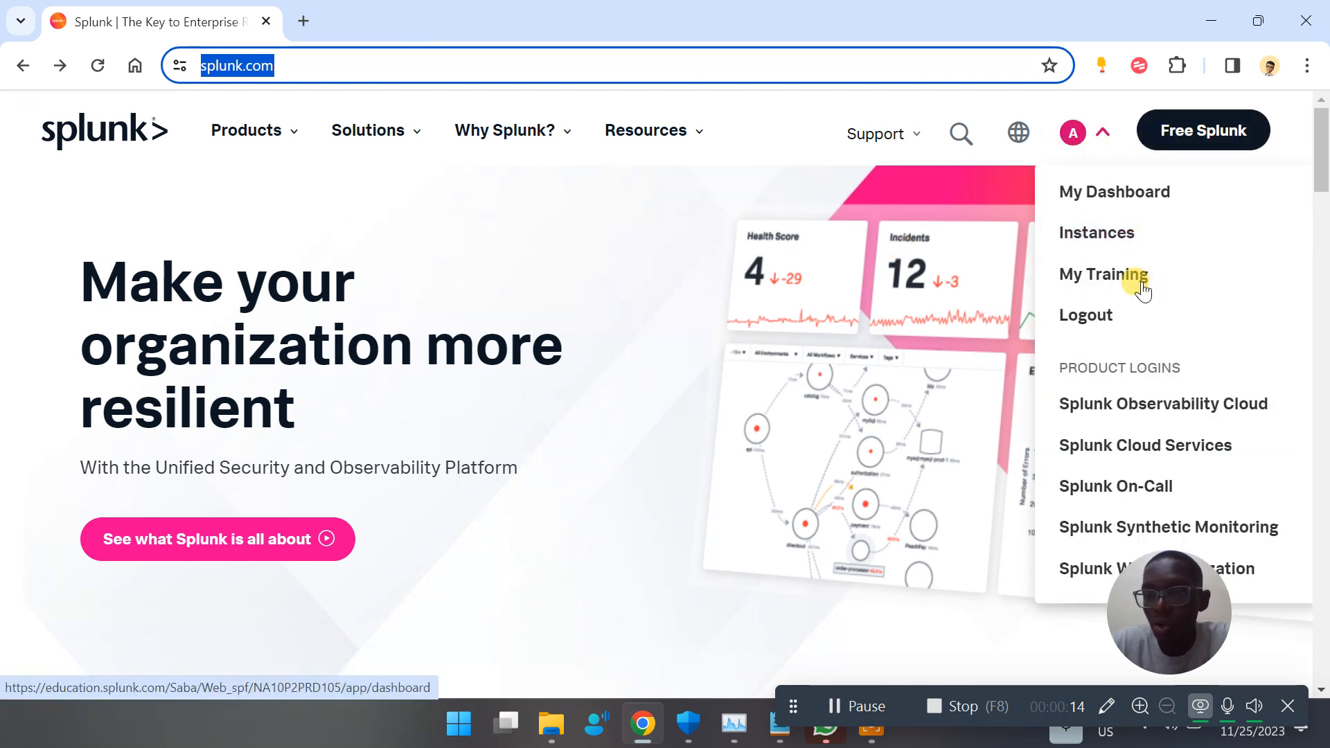
mouse_move(1106, 152)
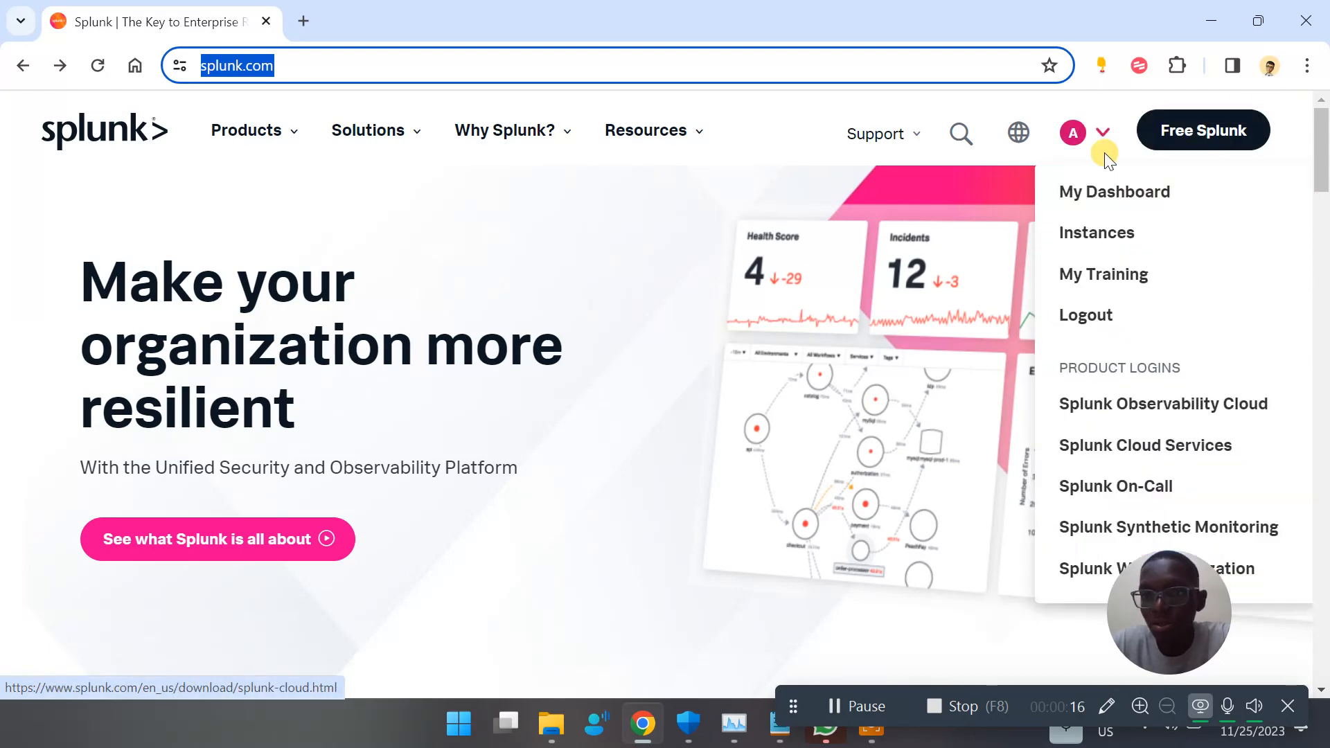
click(1184, 138)
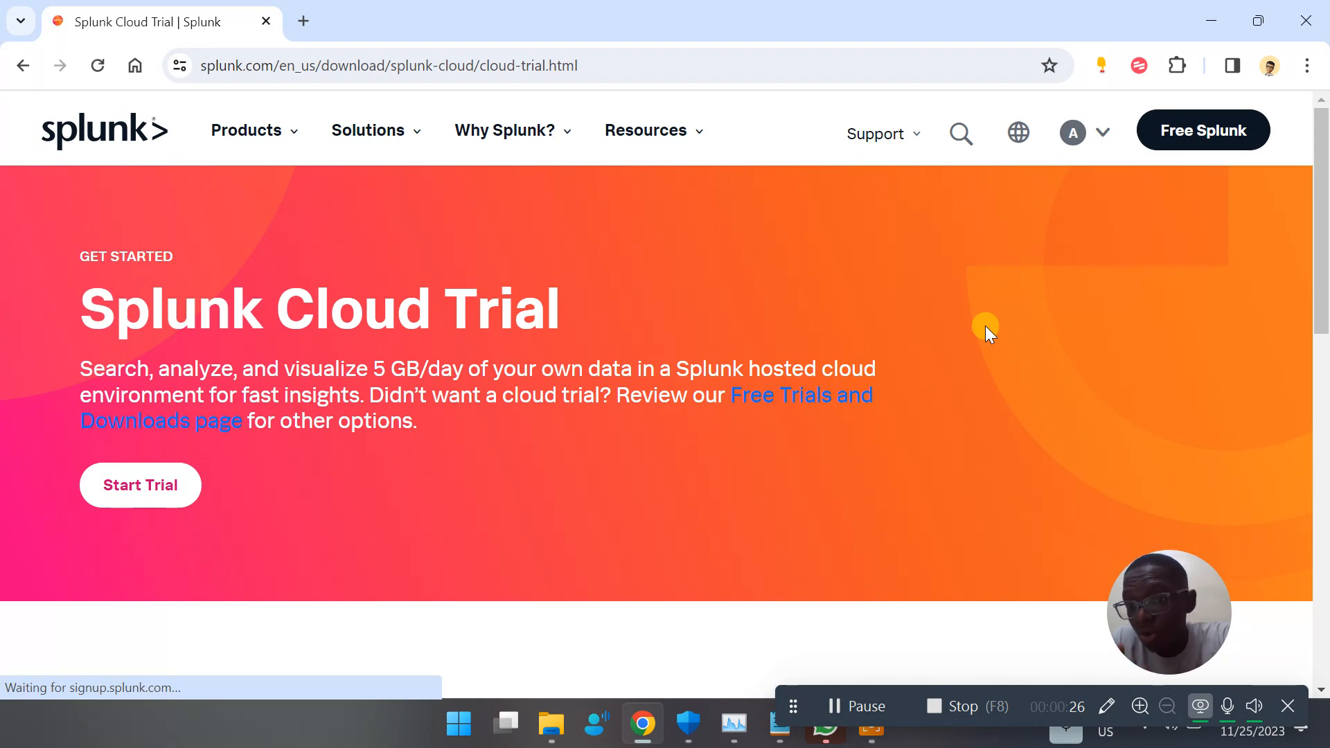
scroll(985, 326, down, 1)
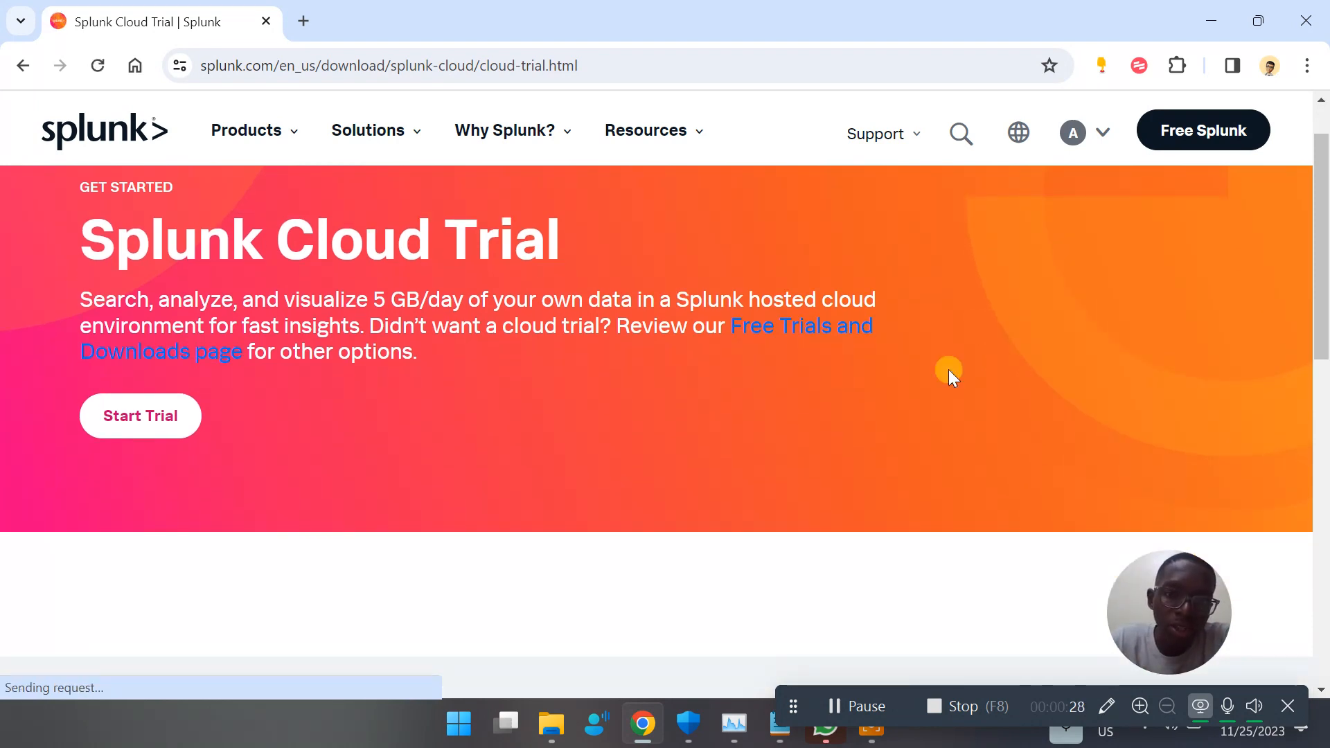
drag(253, 228, 512, 223)
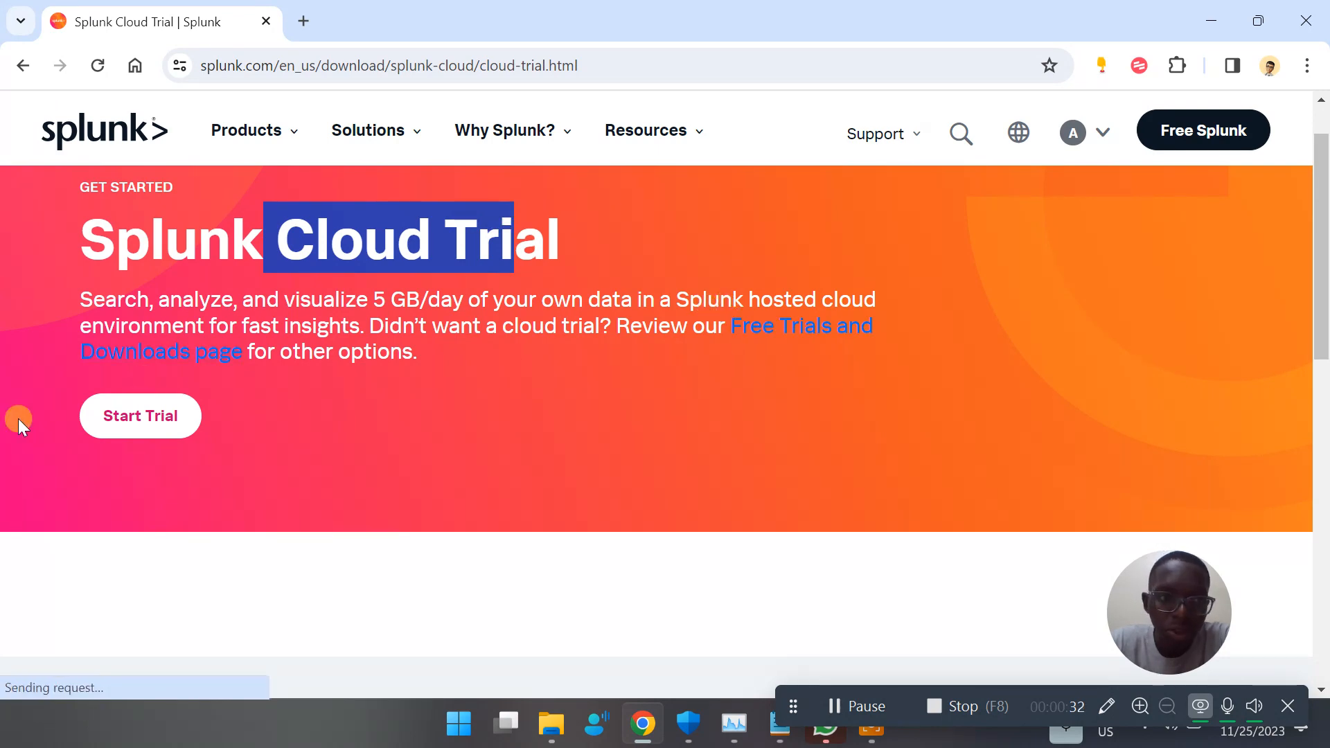
click(158, 369)
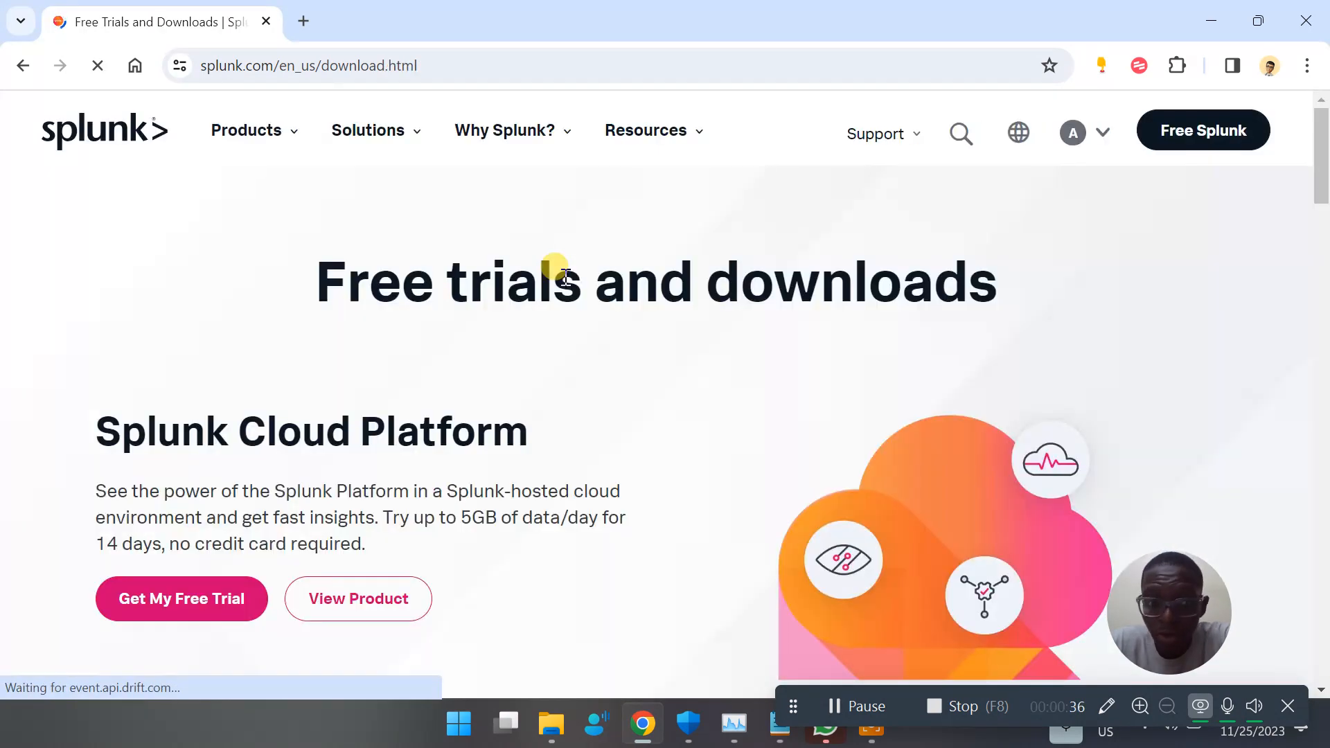
Review the Splunk Cloud Platform, Splunk Enterprise and Universal Forwarder offers on the page
scroll(565, 278, down, 2)
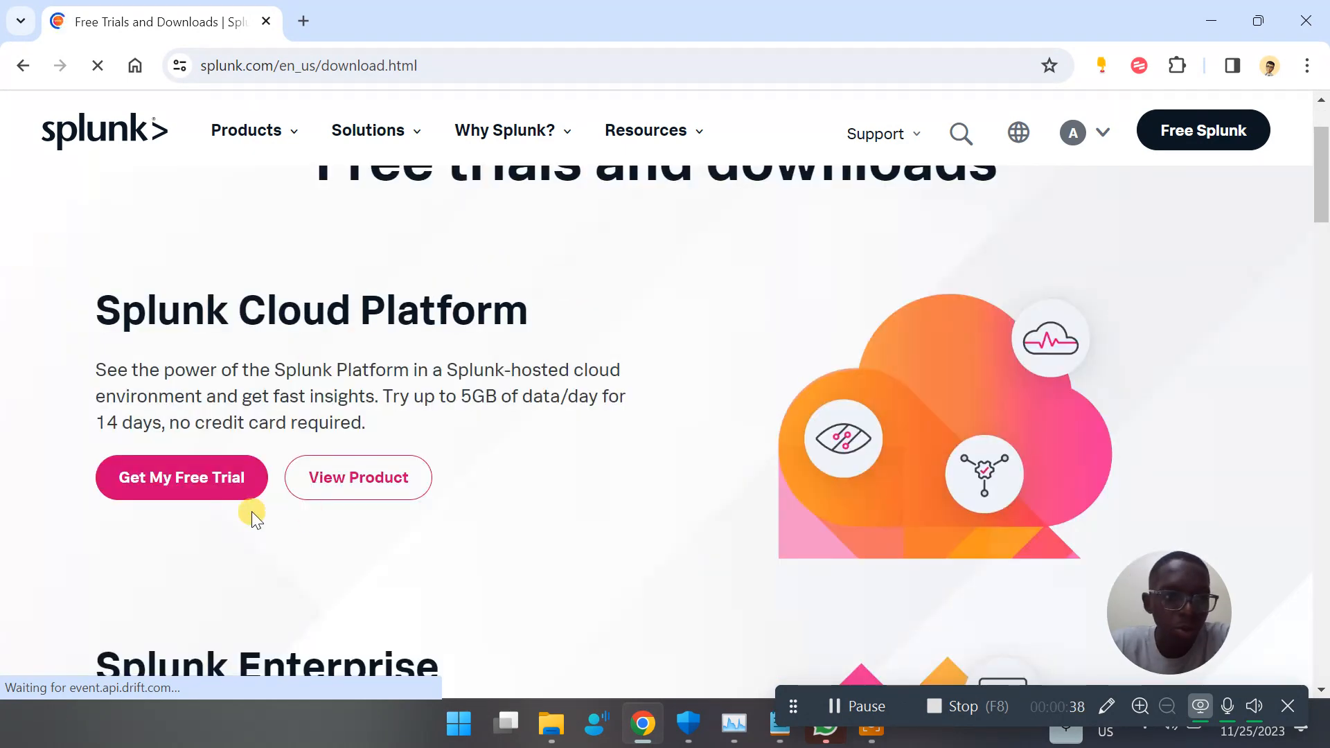
click(226, 331)
double_click(350, 326)
scroll(357, 330, down, 6)
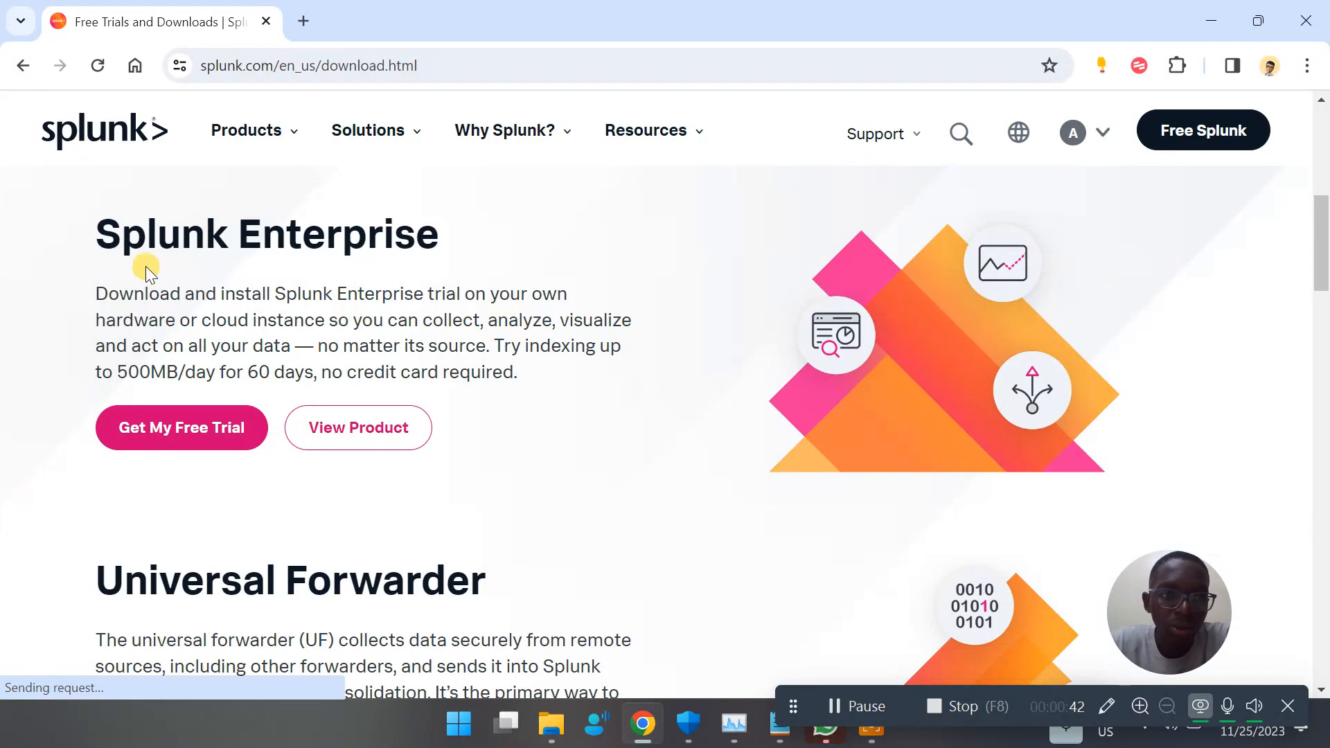
drag(192, 229, 365, 226)
scroll(365, 226, down, 5)
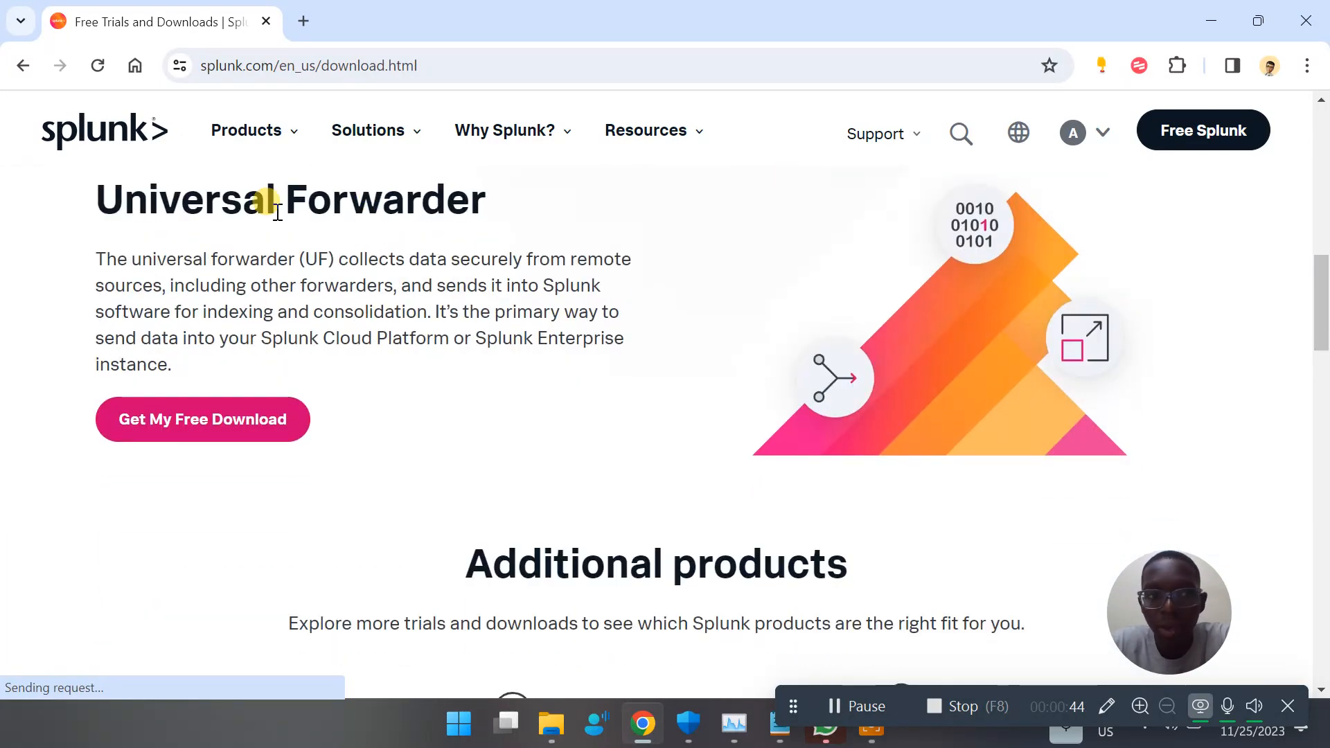
drag(277, 202, 418, 192)
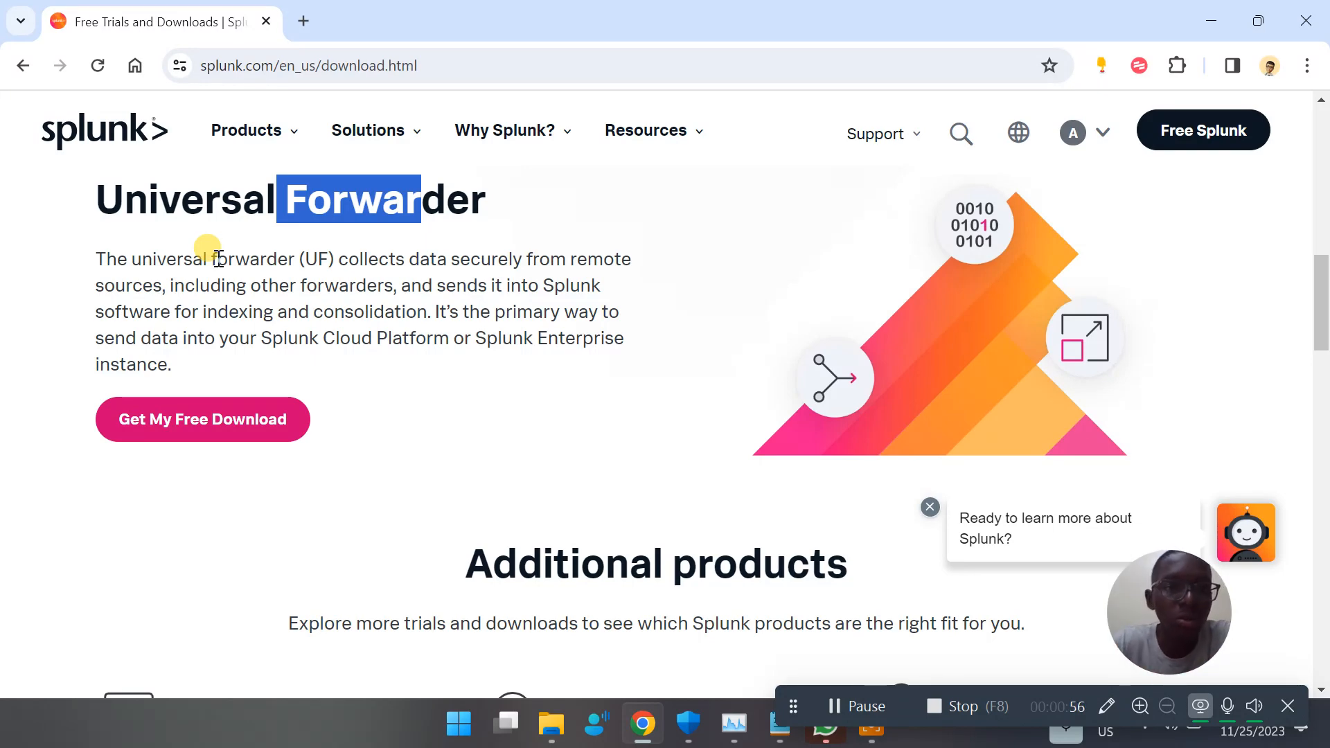
Check the Splunk Enterprise trial's daily indexing limit and request its free trial
scroll(312, 319, up, 5)
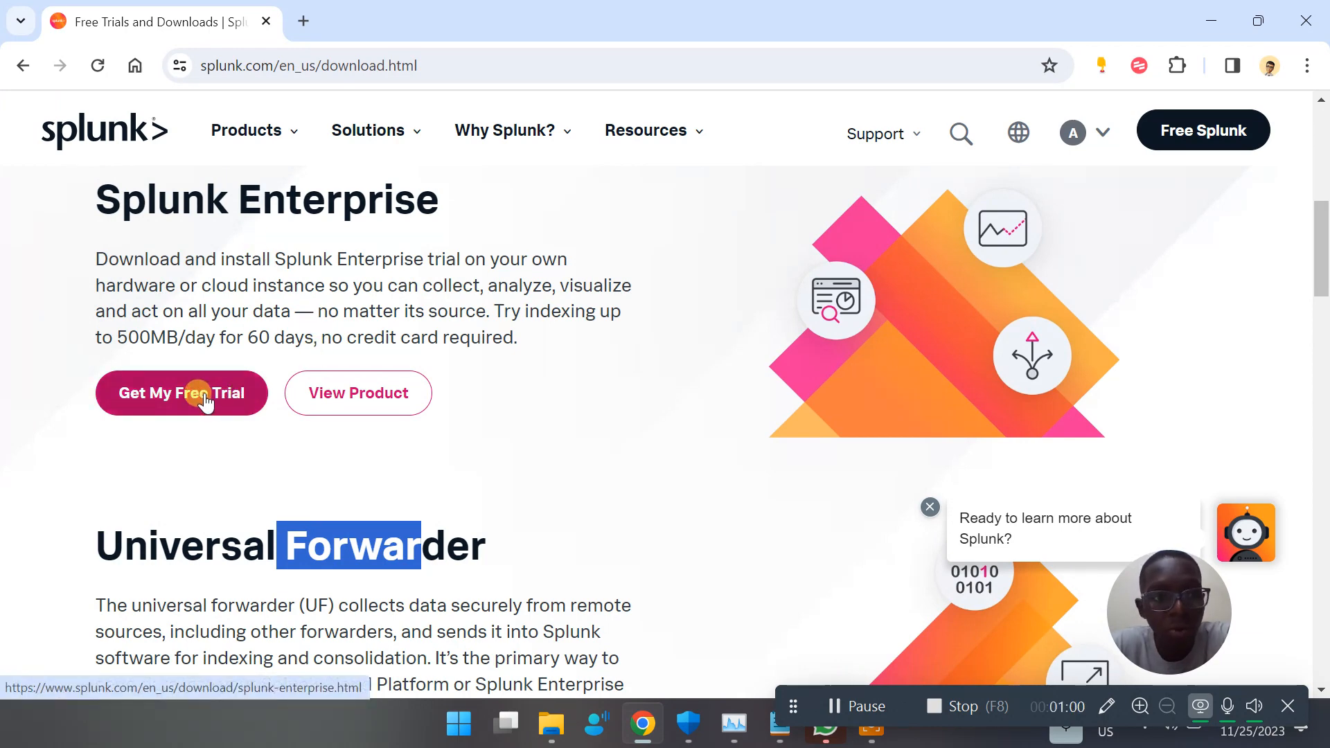
drag(122, 332, 210, 333)
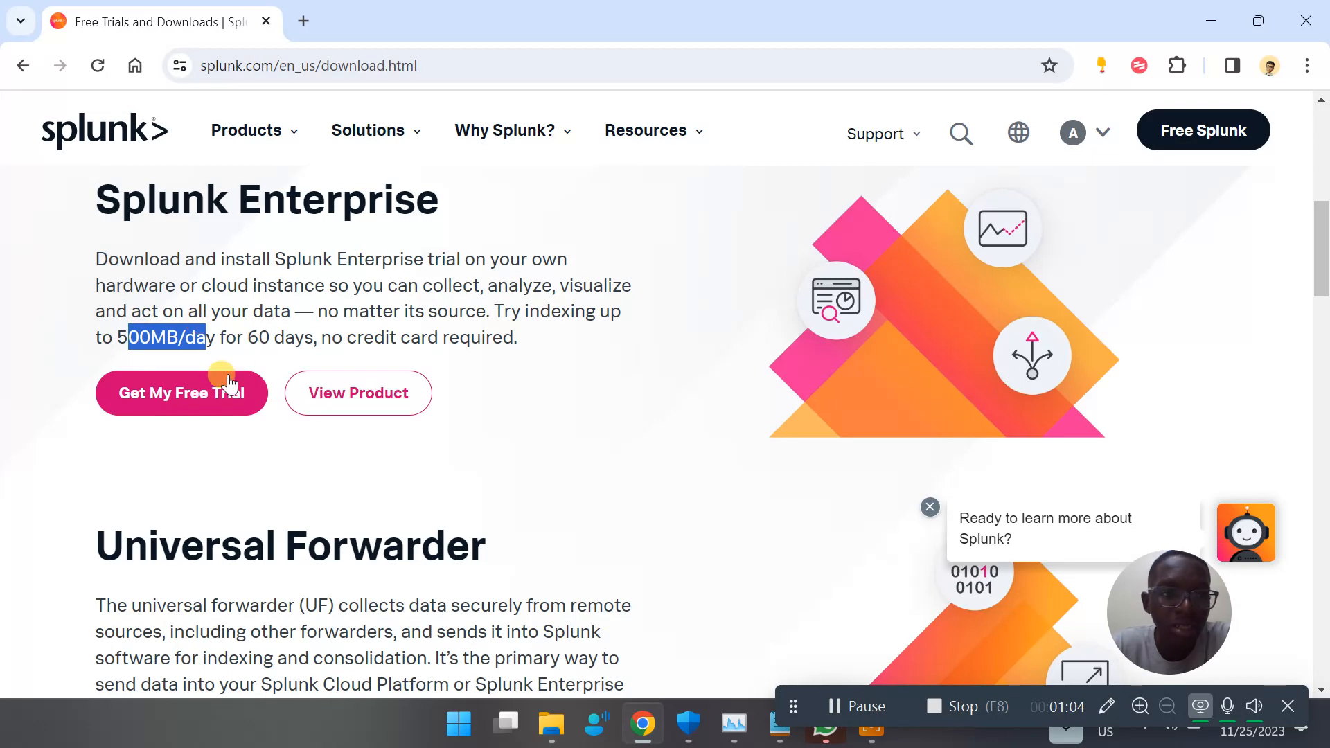
click(211, 398)
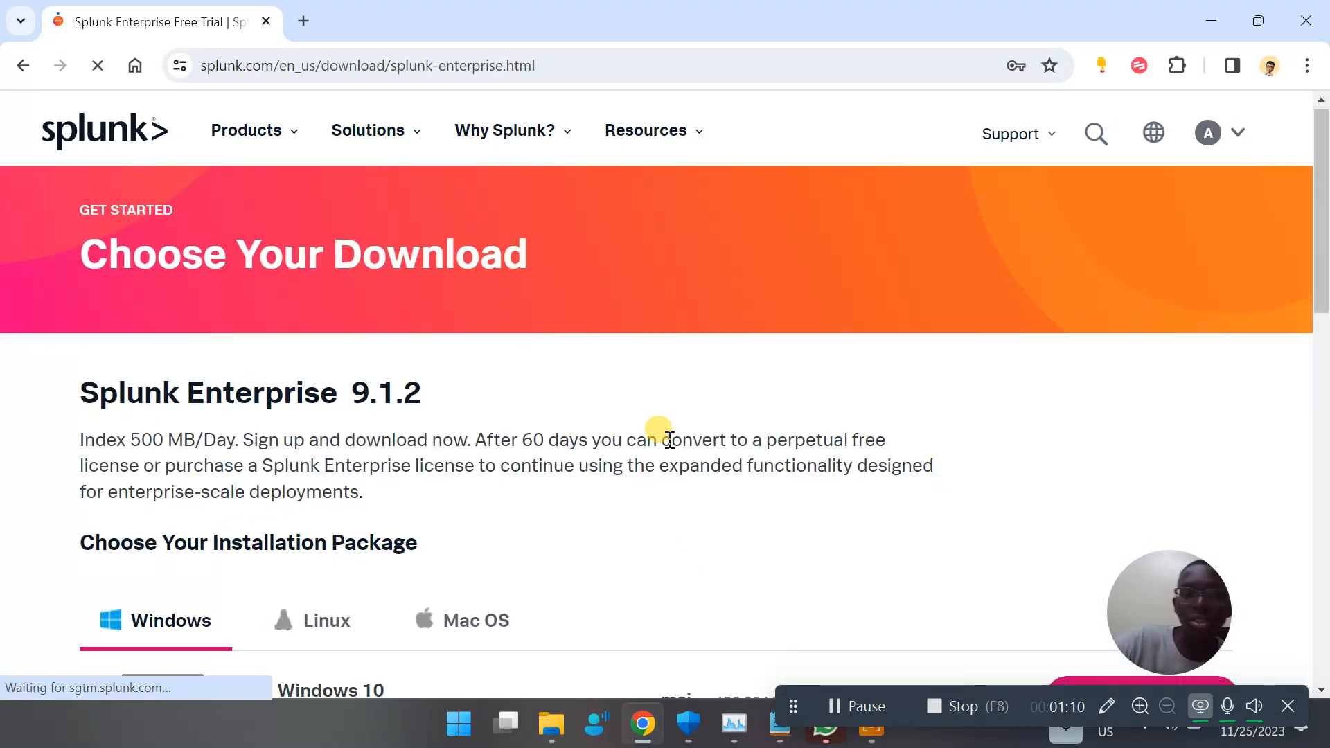
Compare the Splunk Enterprise installation packages offered for Windows, Linux and Mac OS
scroll(662, 438, down, 5)
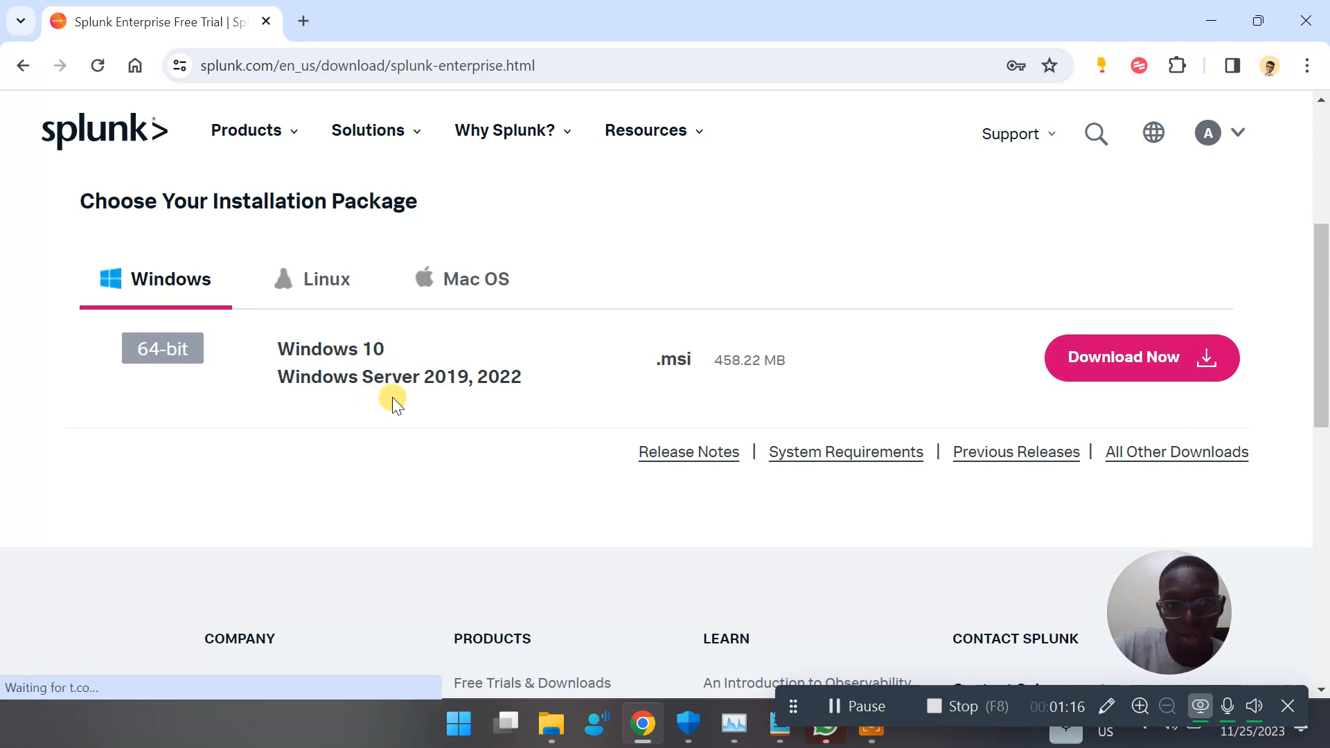
click(303, 274)
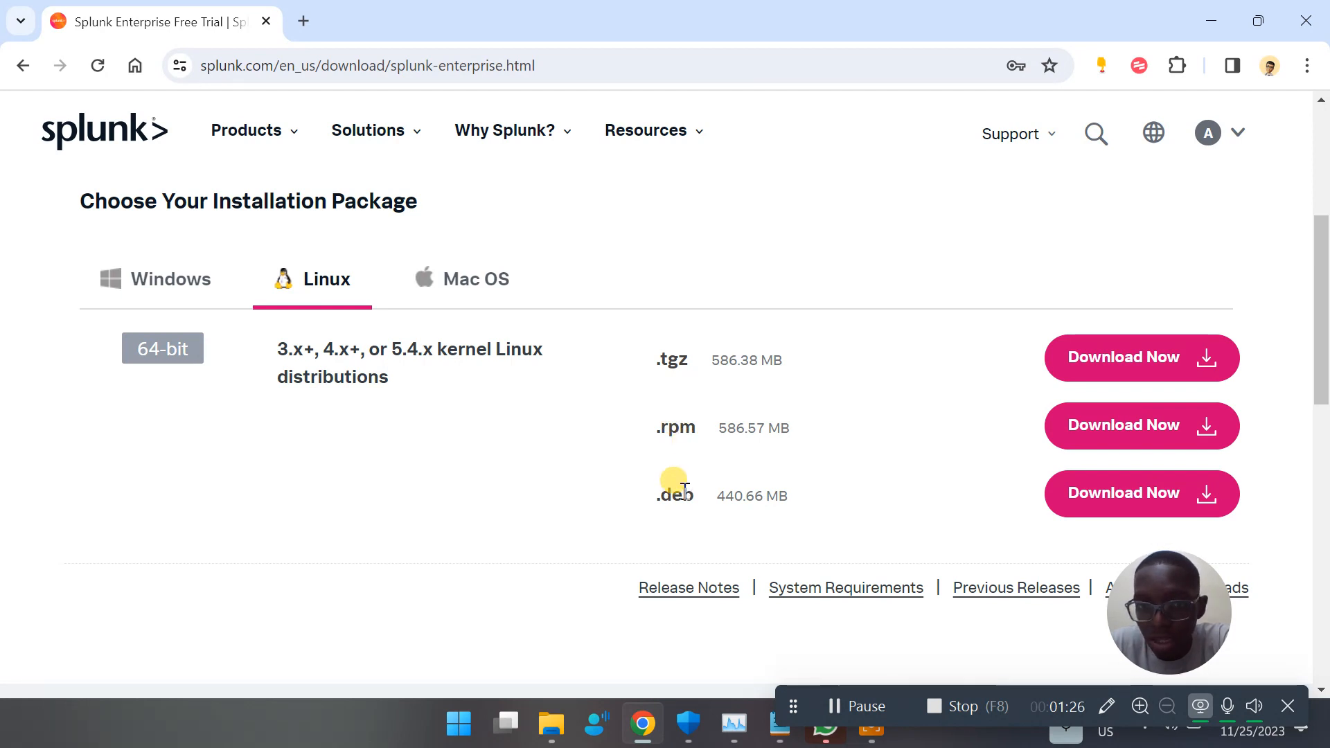
click(478, 294)
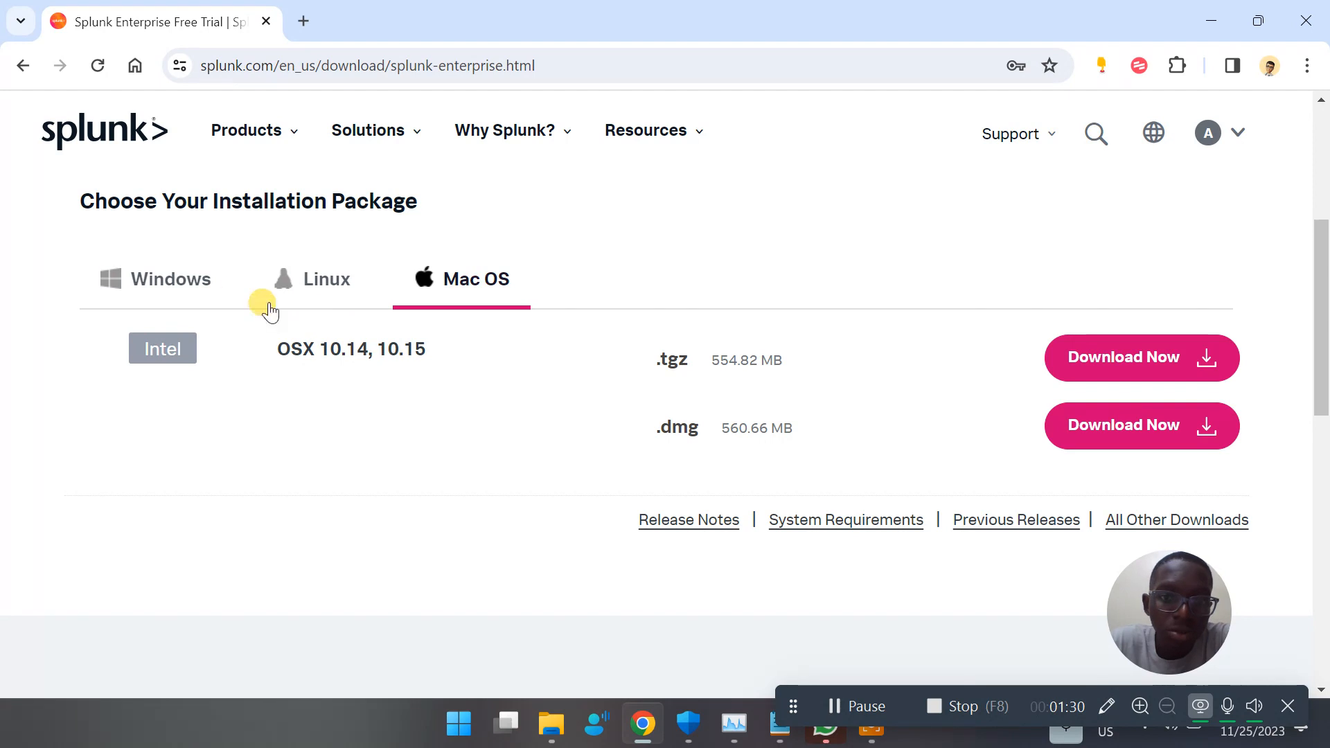
click(297, 285)
click(232, 280)
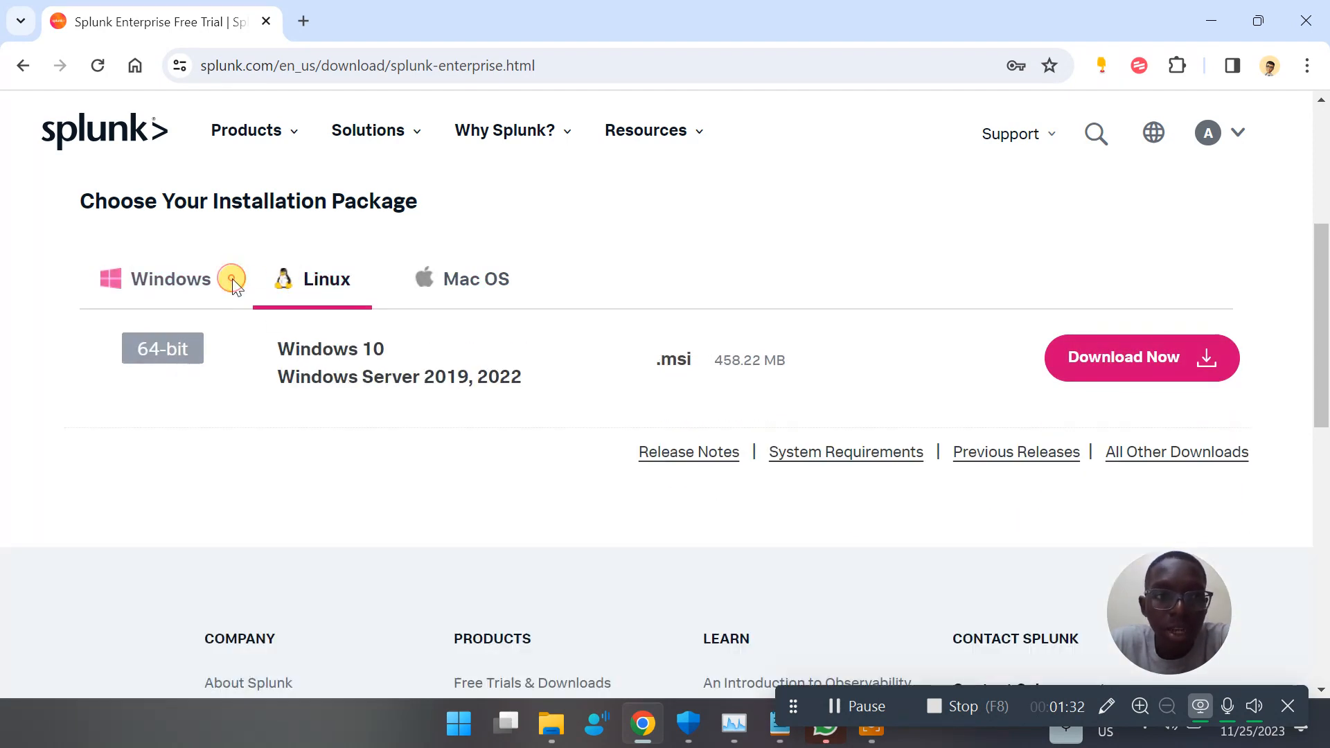
Start downloading the 64-bit Windows .msi package of Splunk Enterprise 9.1.2
click(171, 280)
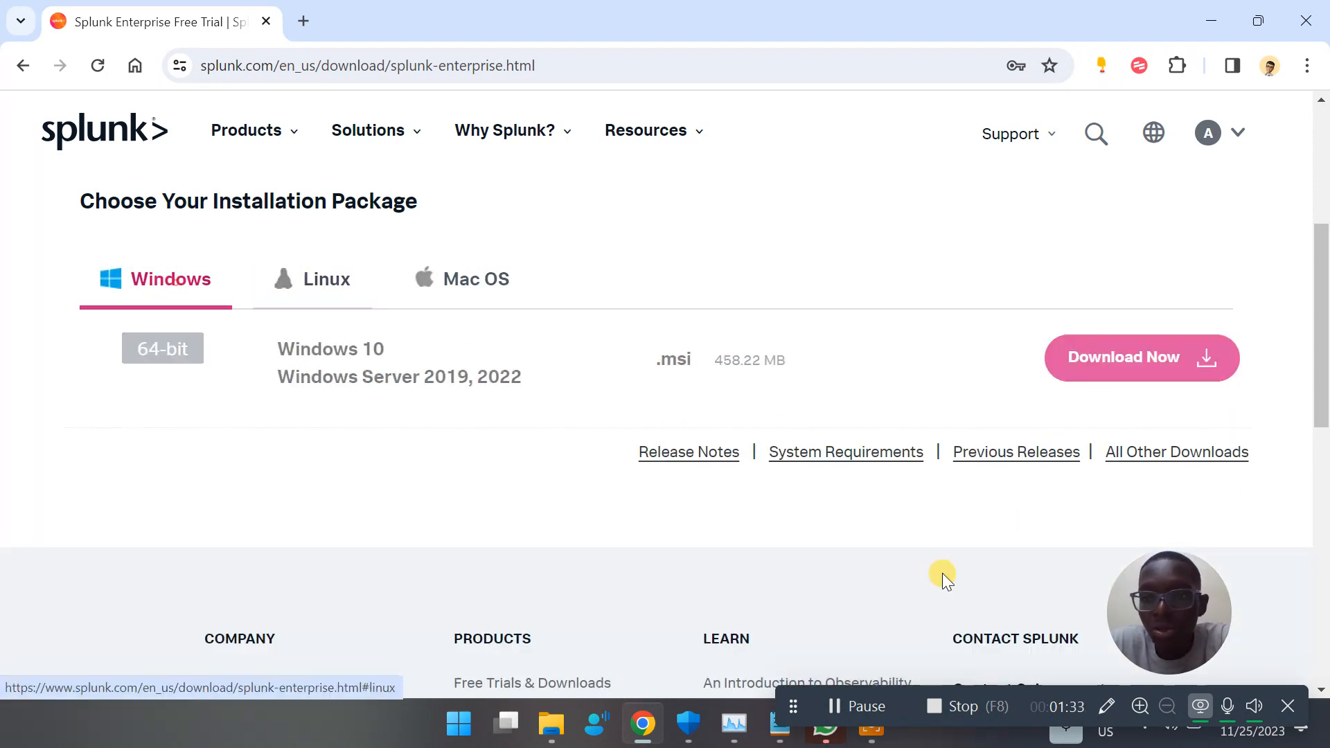
click(1199, 361)
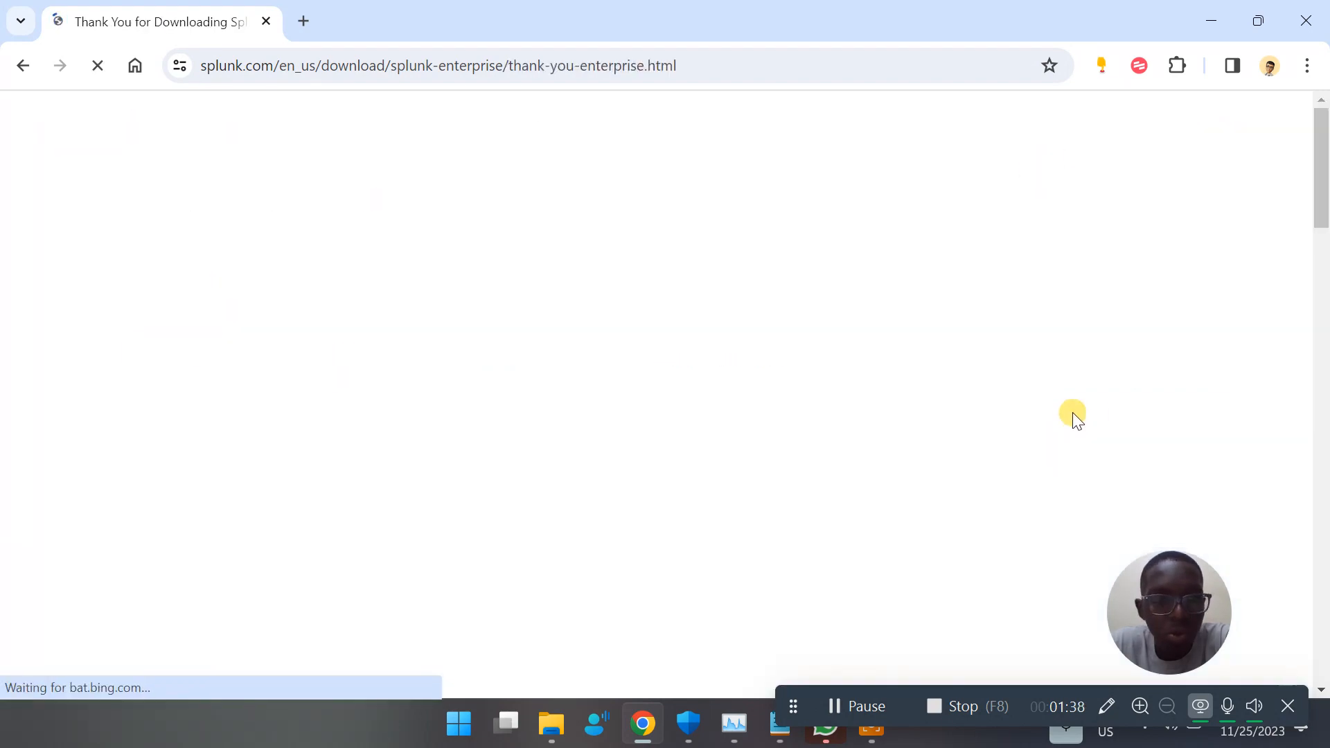
scroll(800, 344, down, 5)
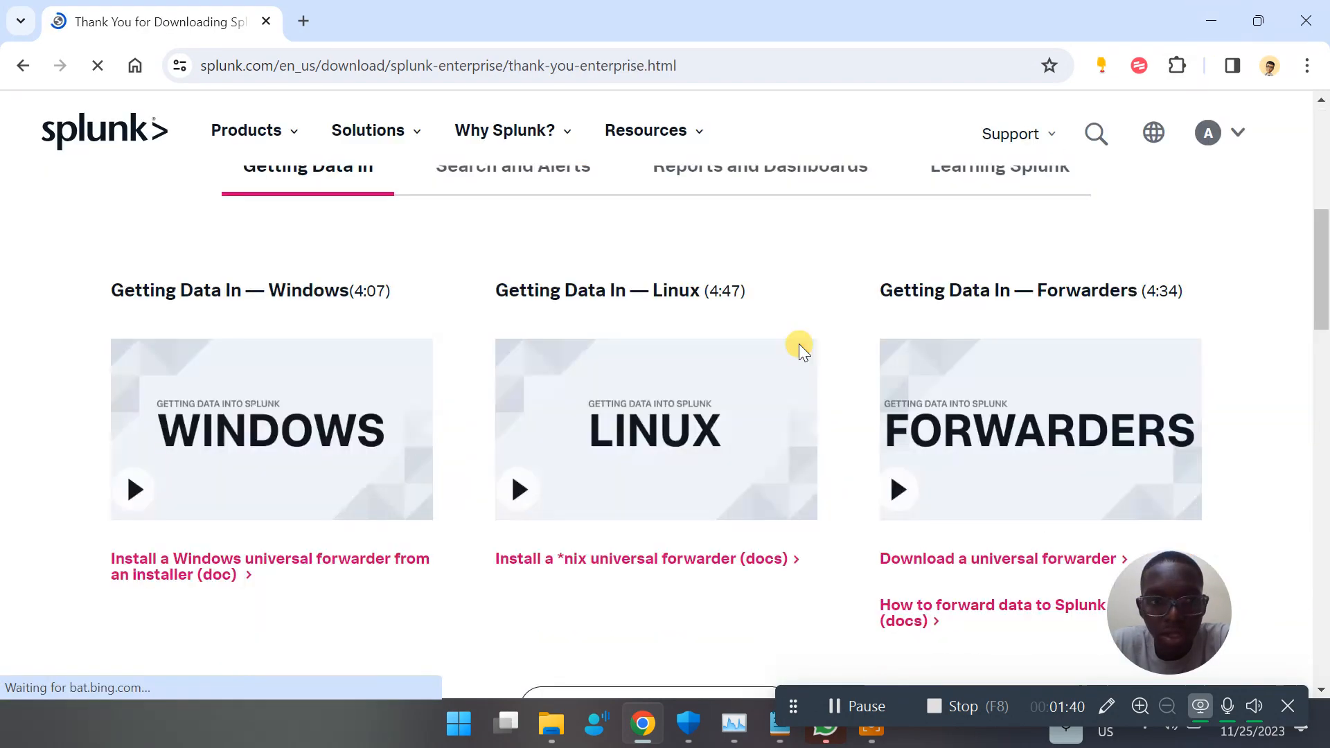
scroll(799, 344, up, 5)
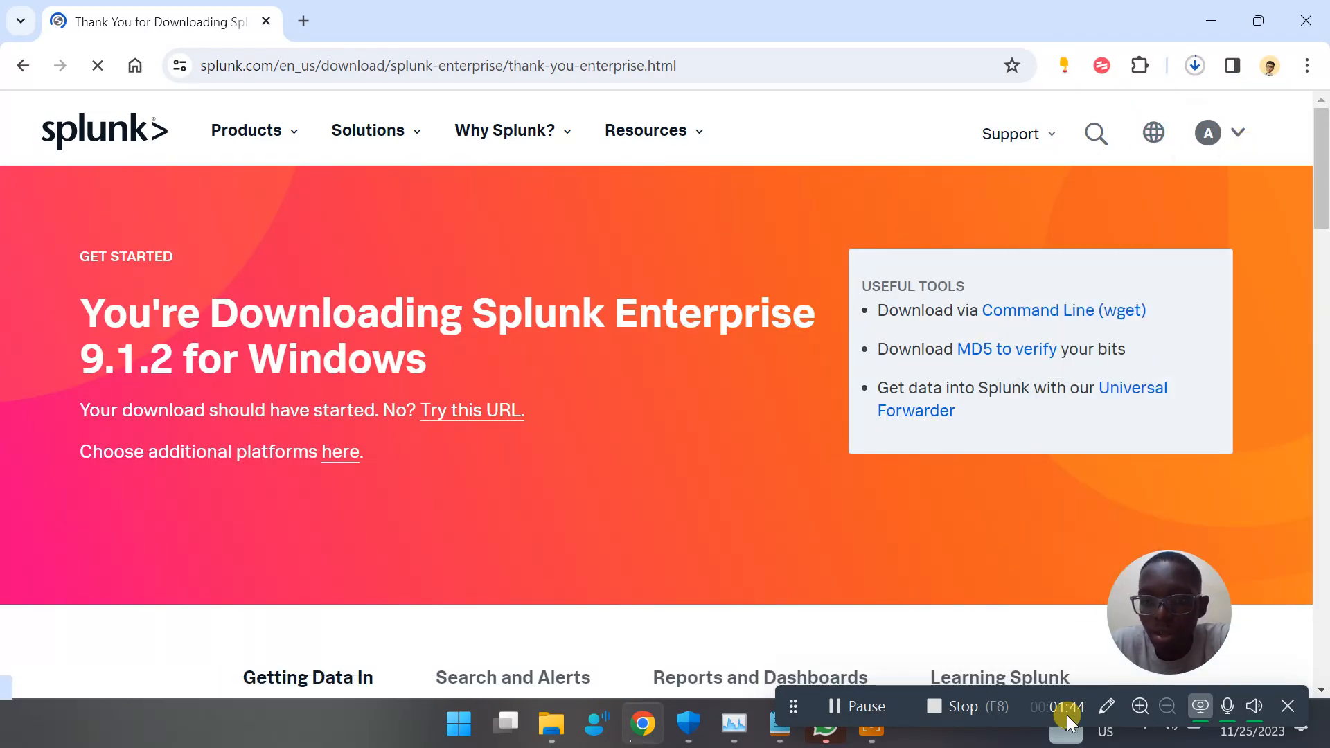
Pause and cancel the running download of the duplicate Splunk .msi file, and dismiss the download history
click(1196, 72)
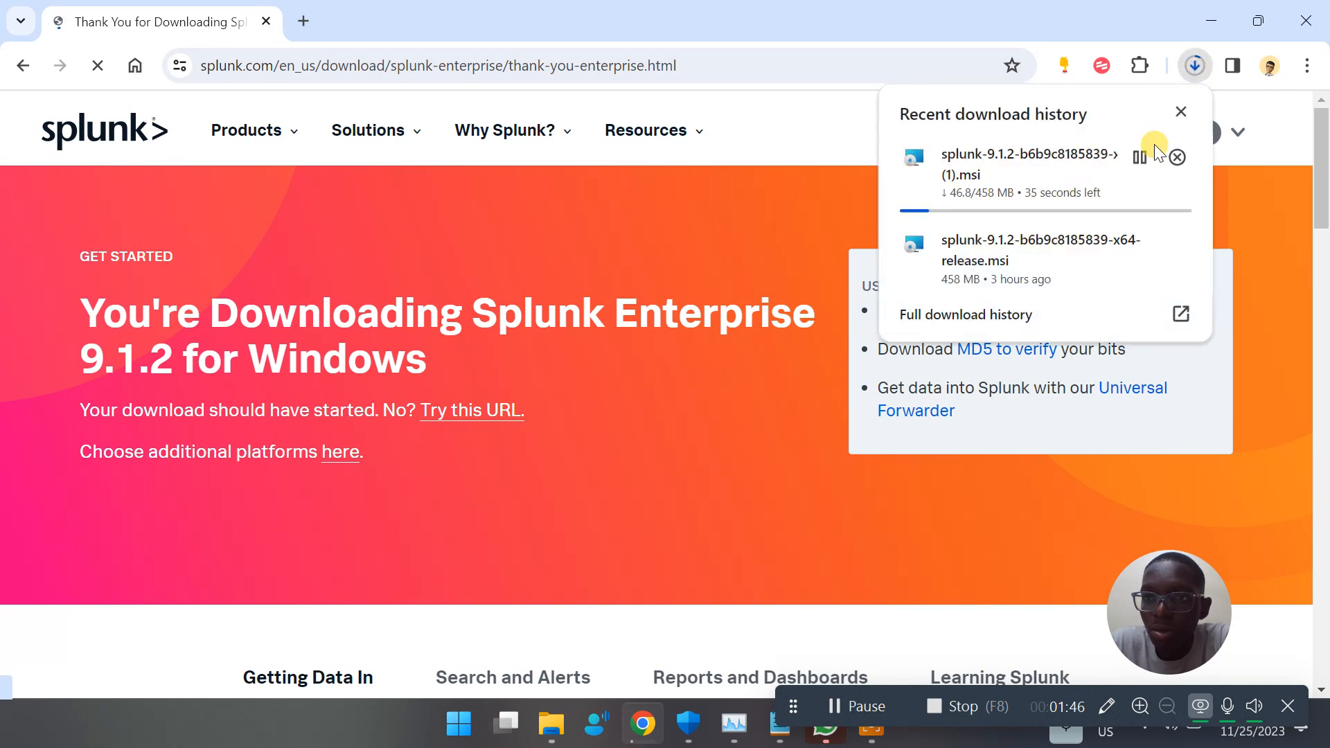
click(1139, 160)
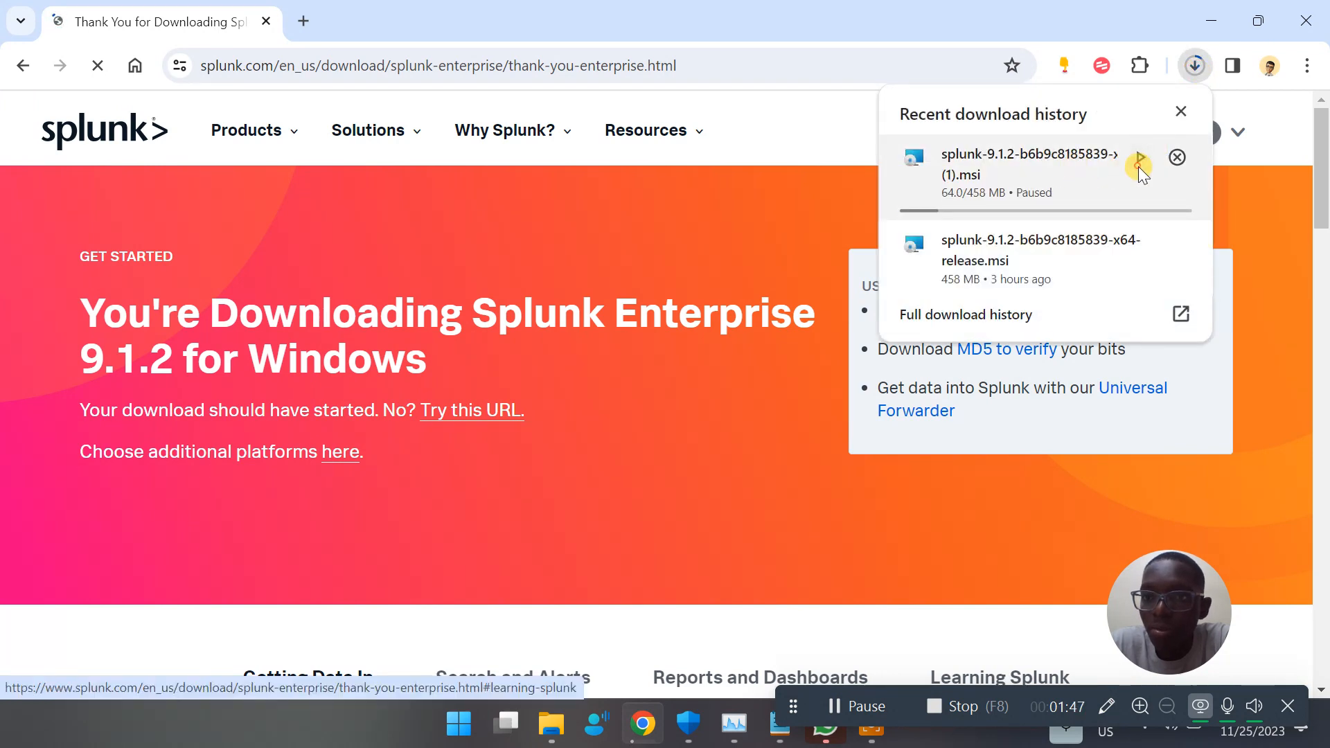
click(1177, 161)
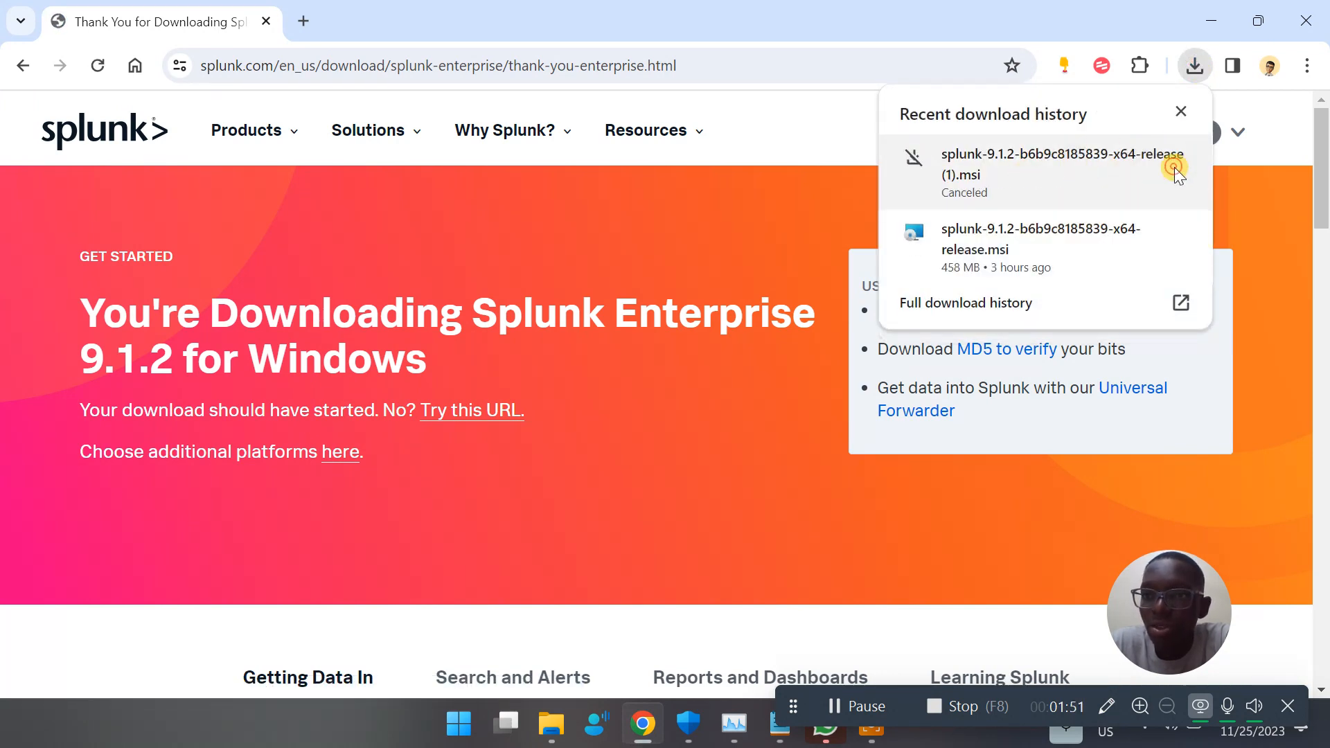
click(1275, 201)
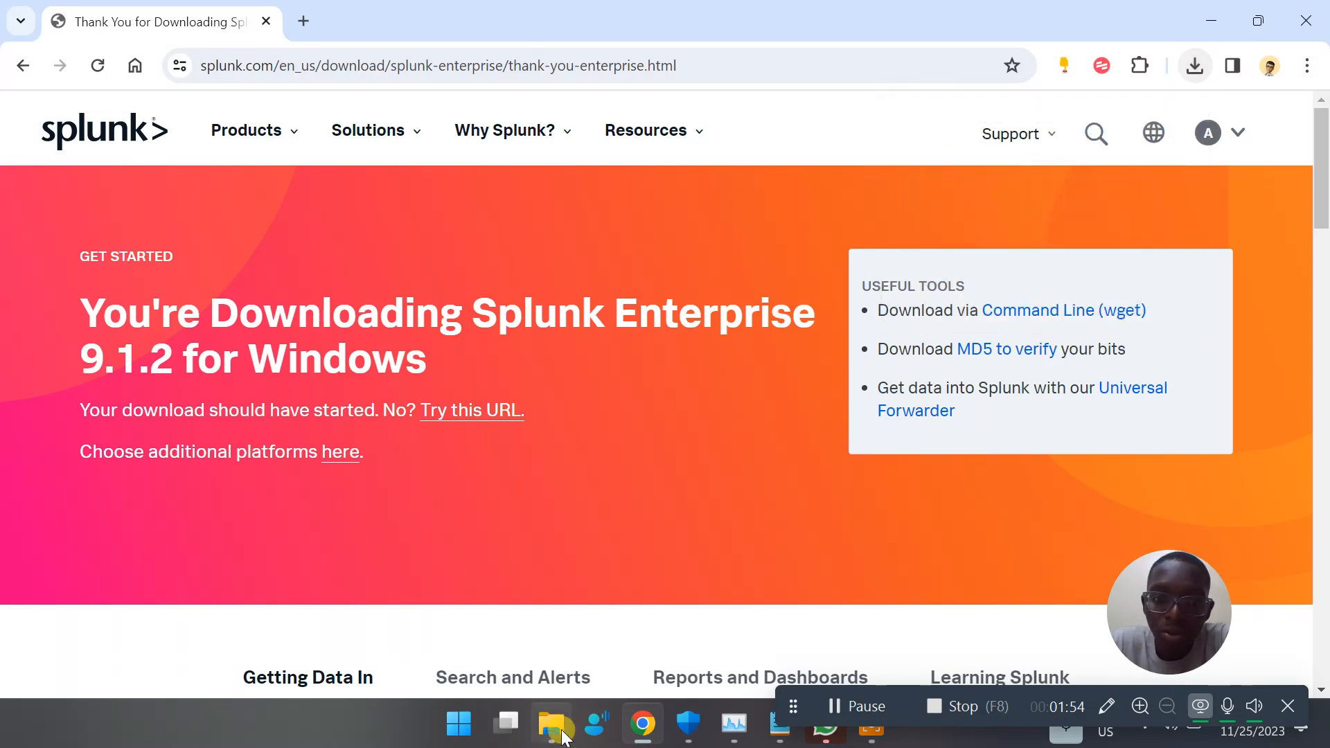
Switch to File Explorer and launch splunk-9.1.2-b6b9c8185839-x64-release.msi from the Downloads folder
mouse_move(554, 740)
click(550, 644)
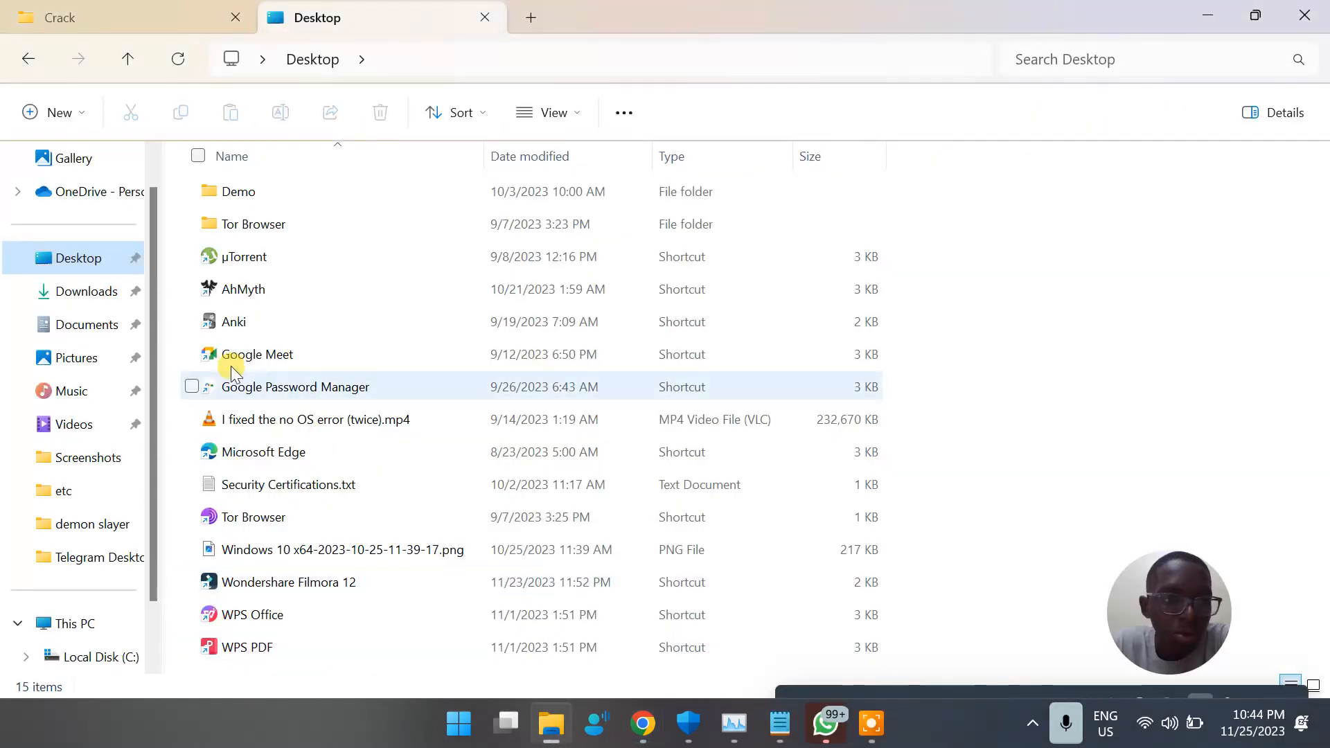
click(78, 293)
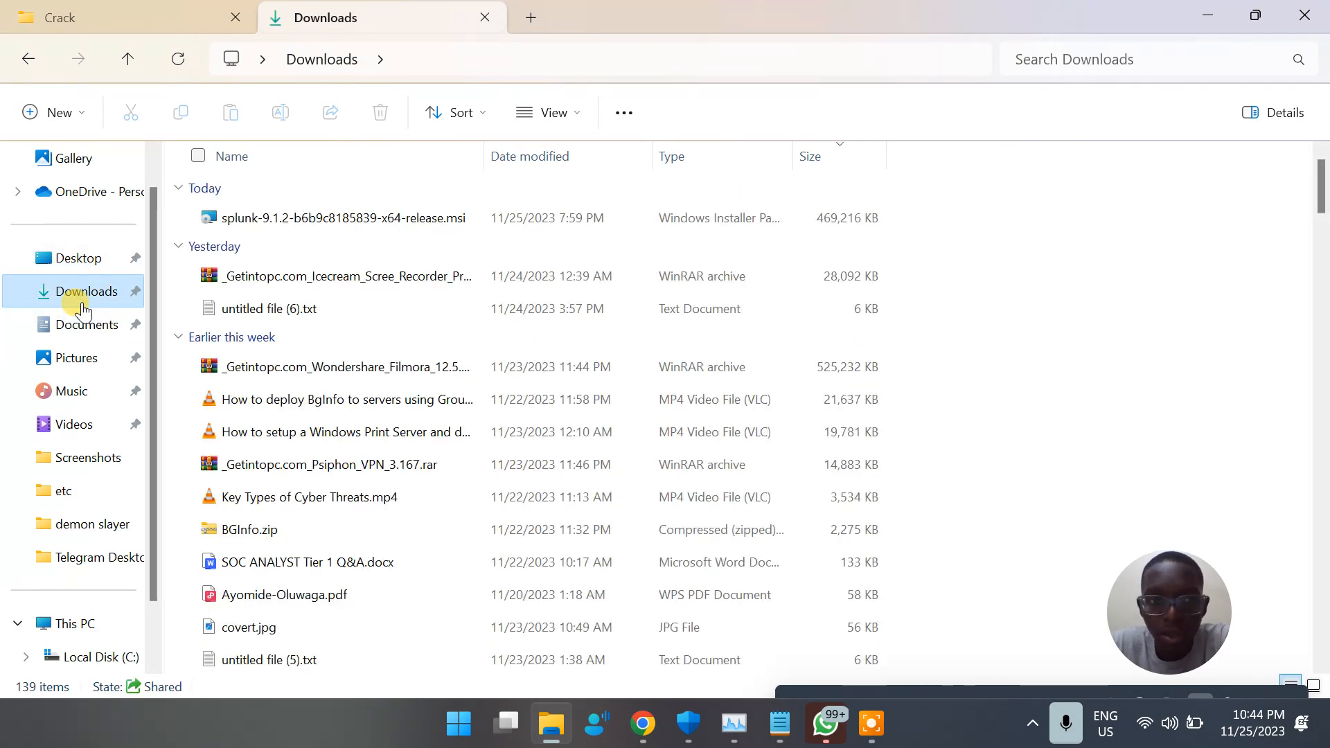
double_click(274, 214)
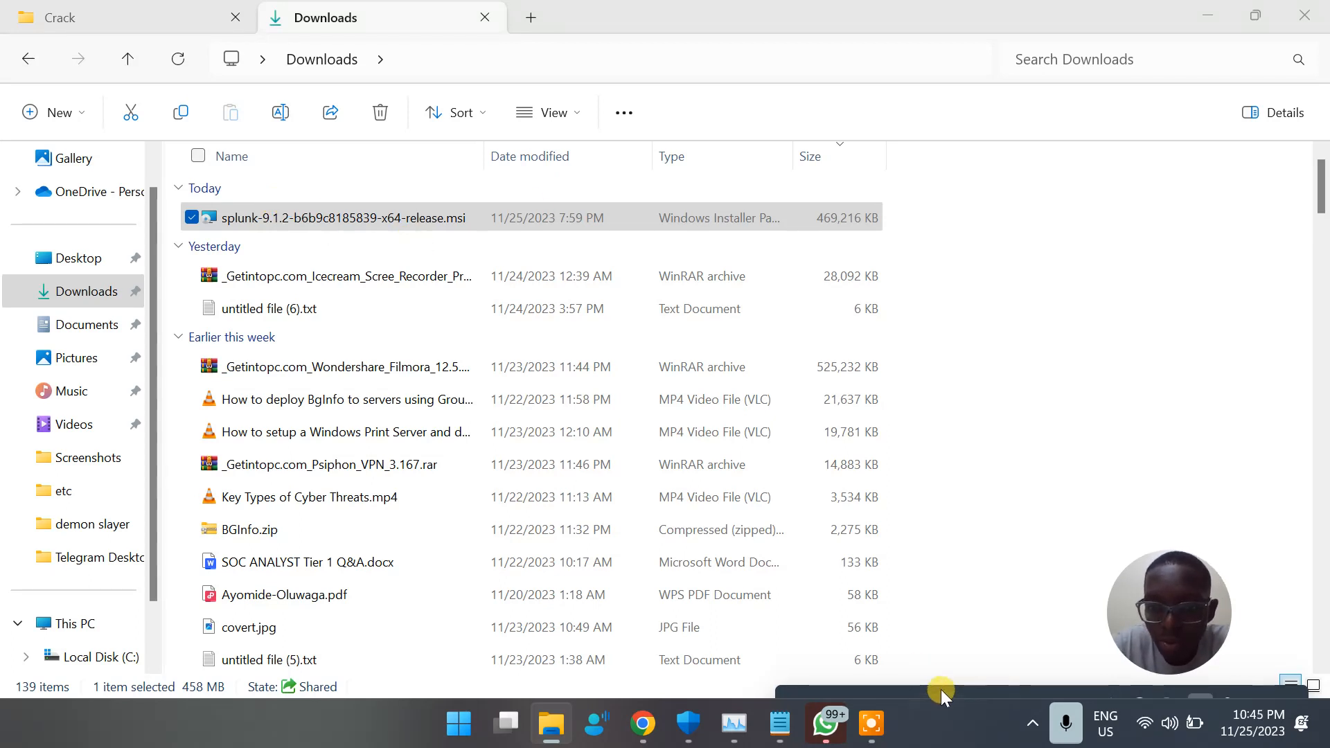
Accept the License Agreement in the Splunk Enterprise installer and continue with the default installation options
mouse_move(867, 688)
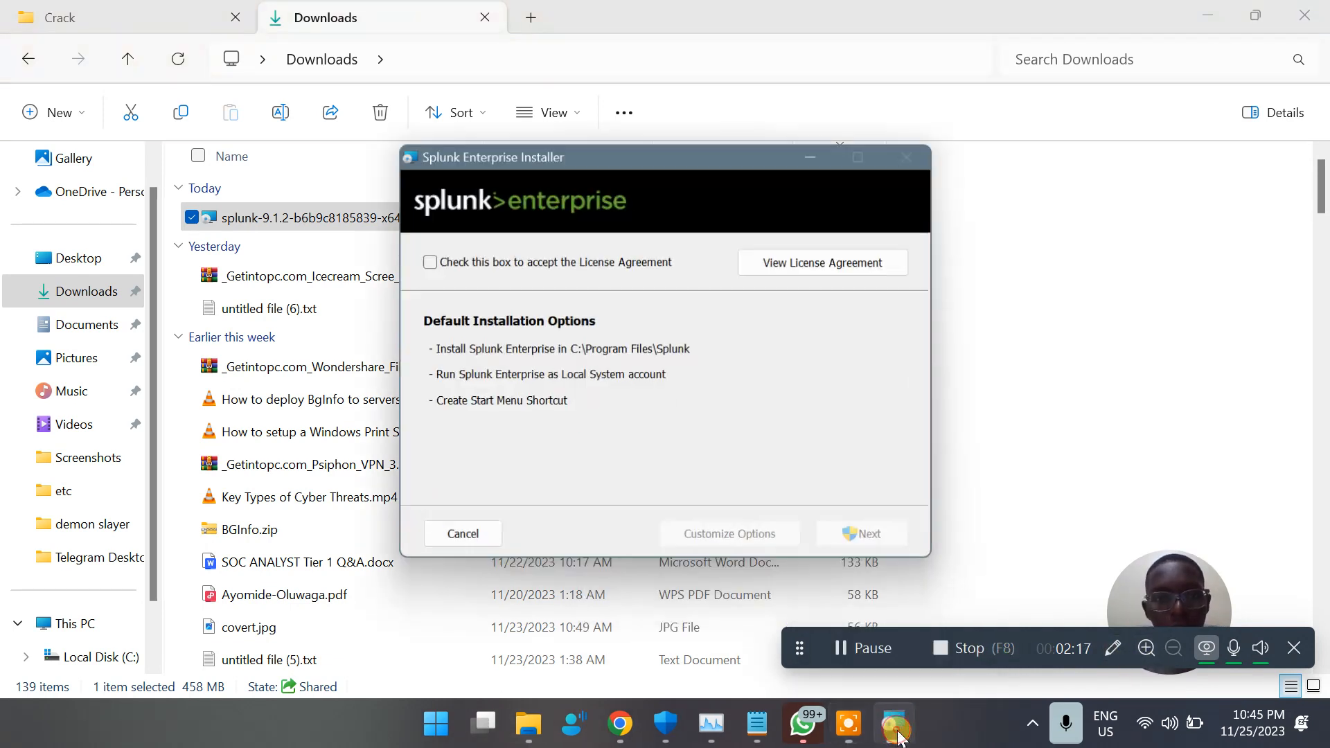
click(488, 268)
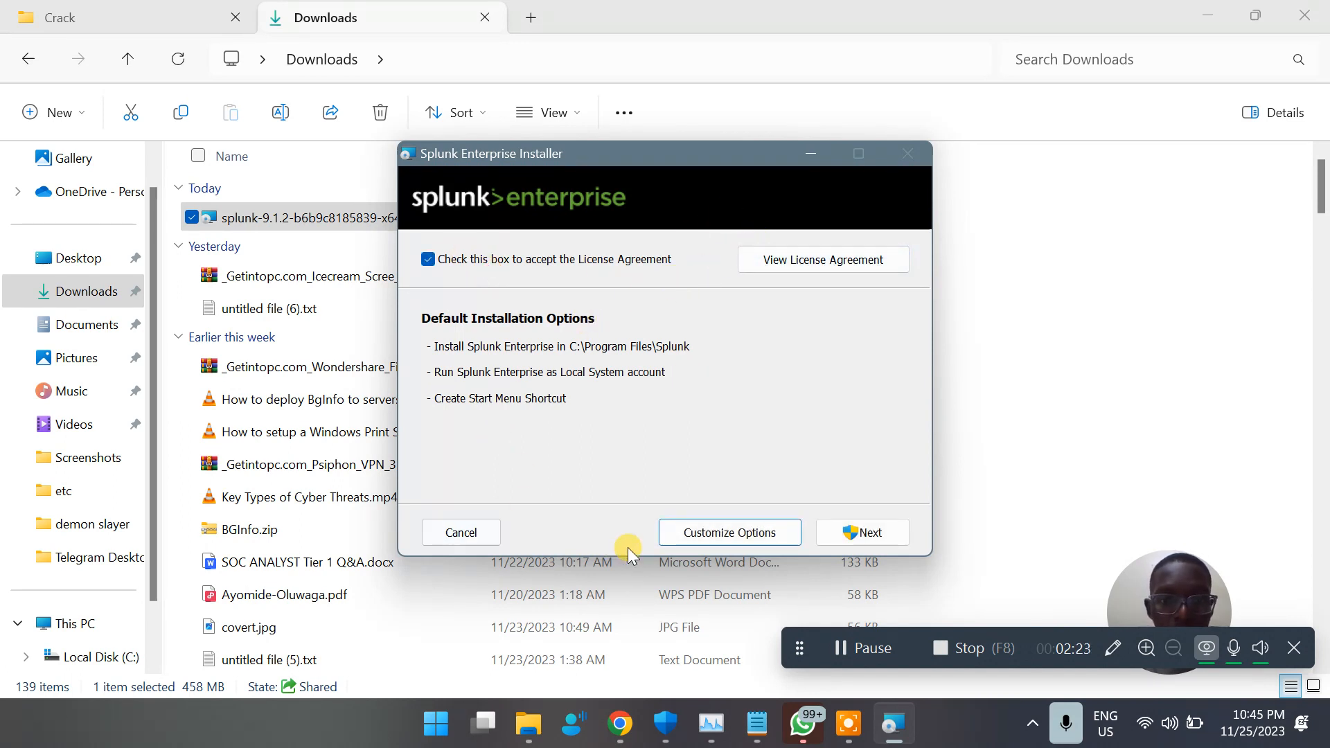
click(854, 538)
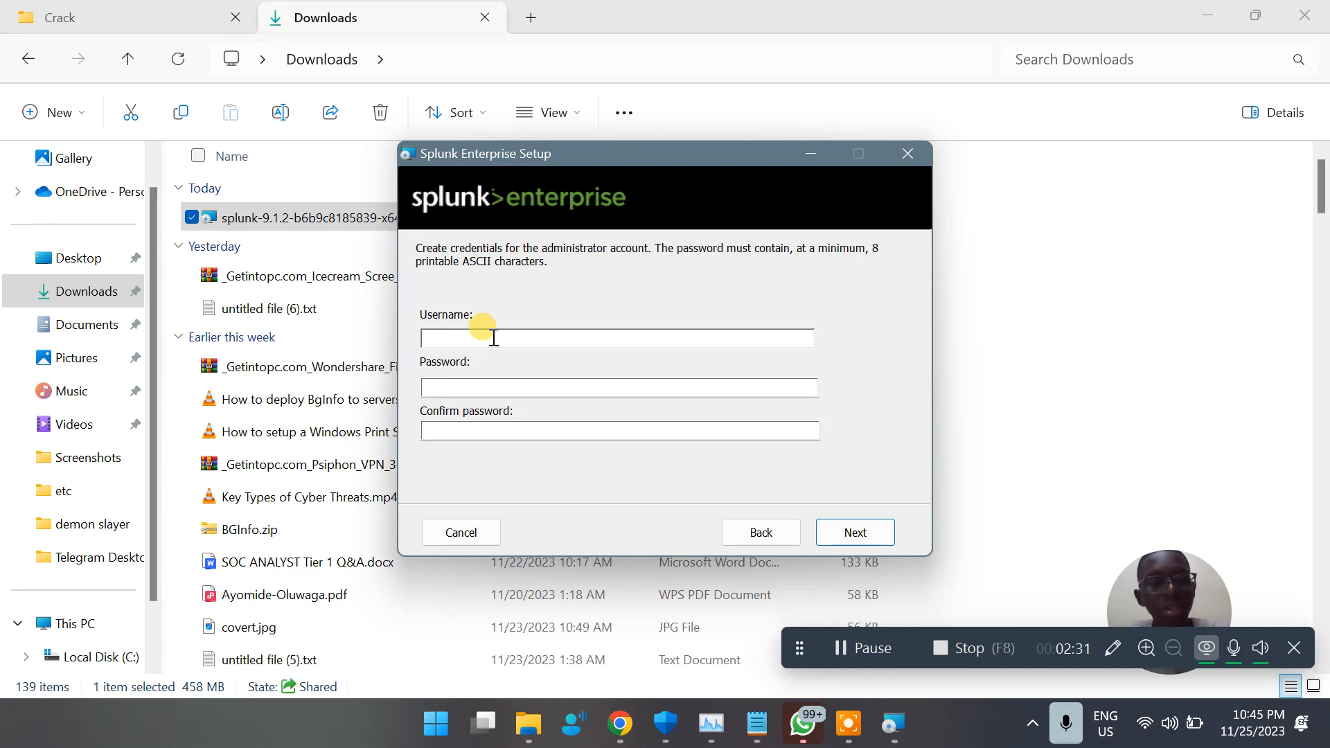
Set the administrator username to Admin, enter and confirm a short account password, and try to continue the setup
text(Ayom)
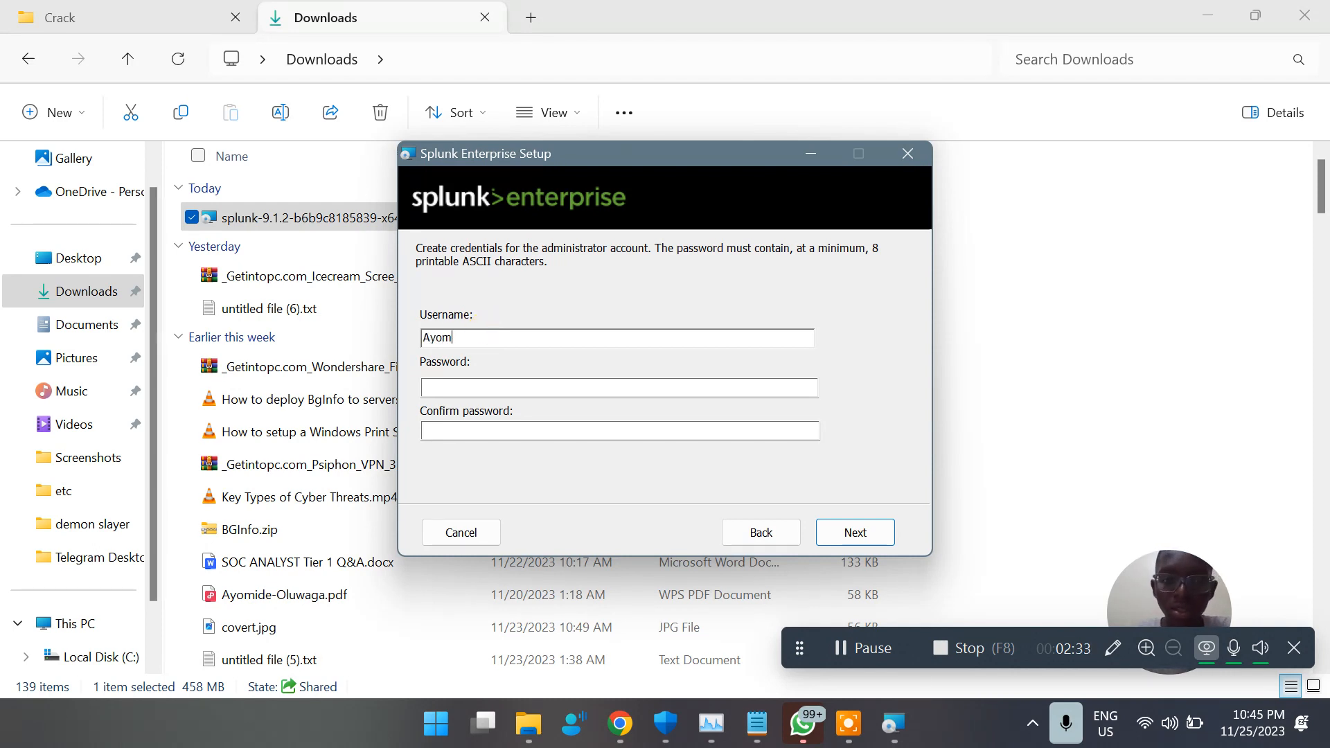
text(ec)
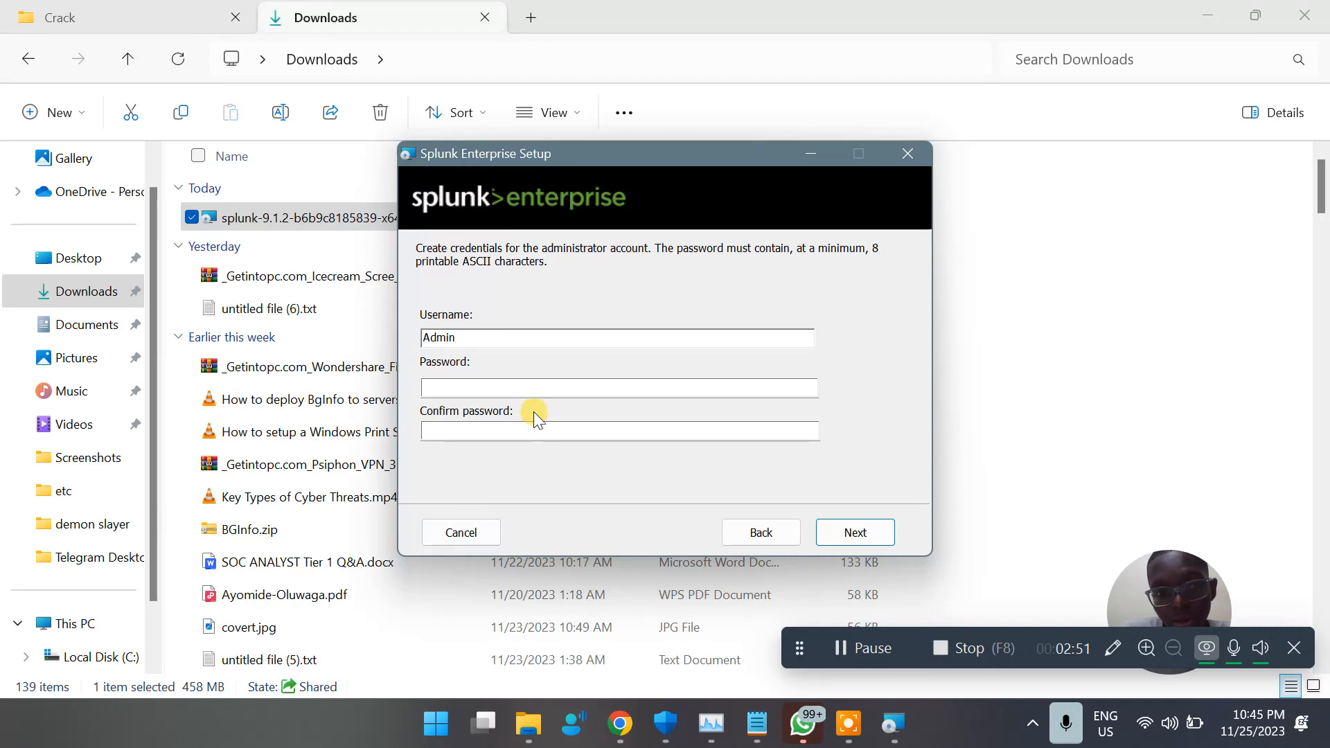
click(582, 393)
text(••)
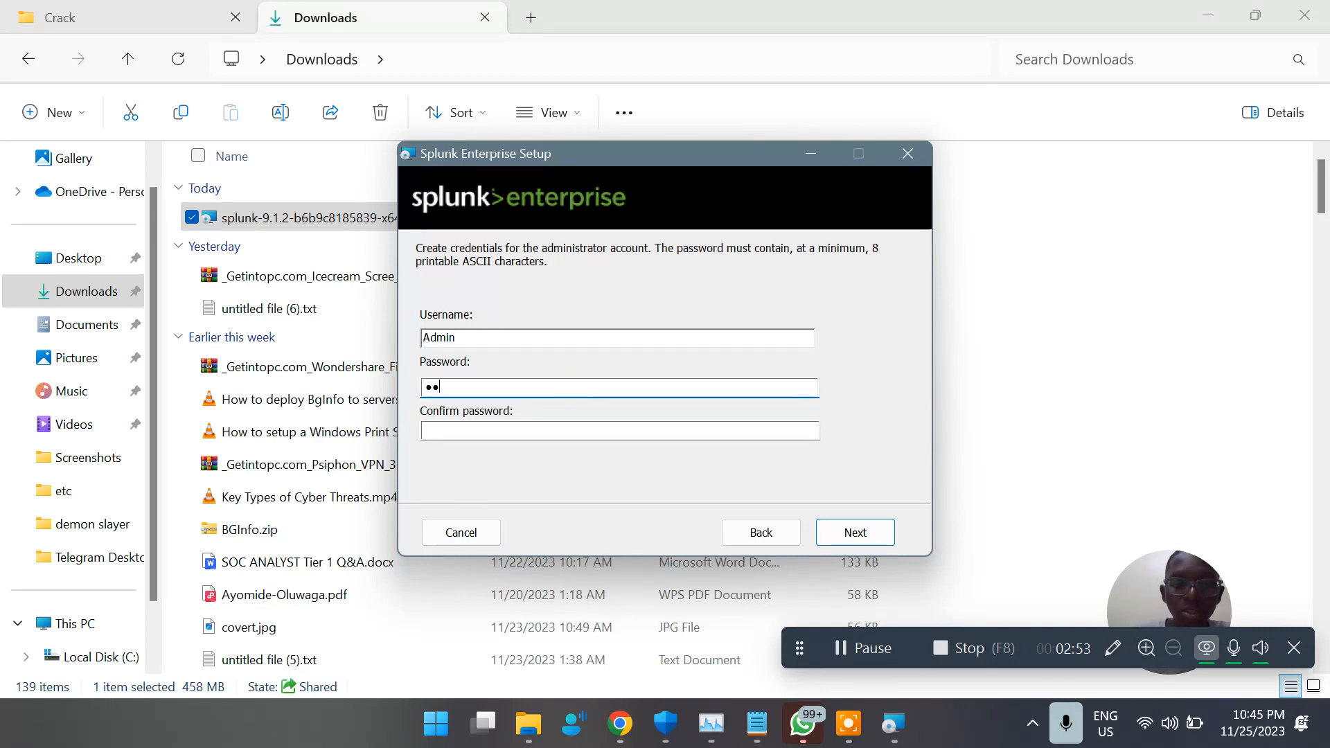
click(518, 428)
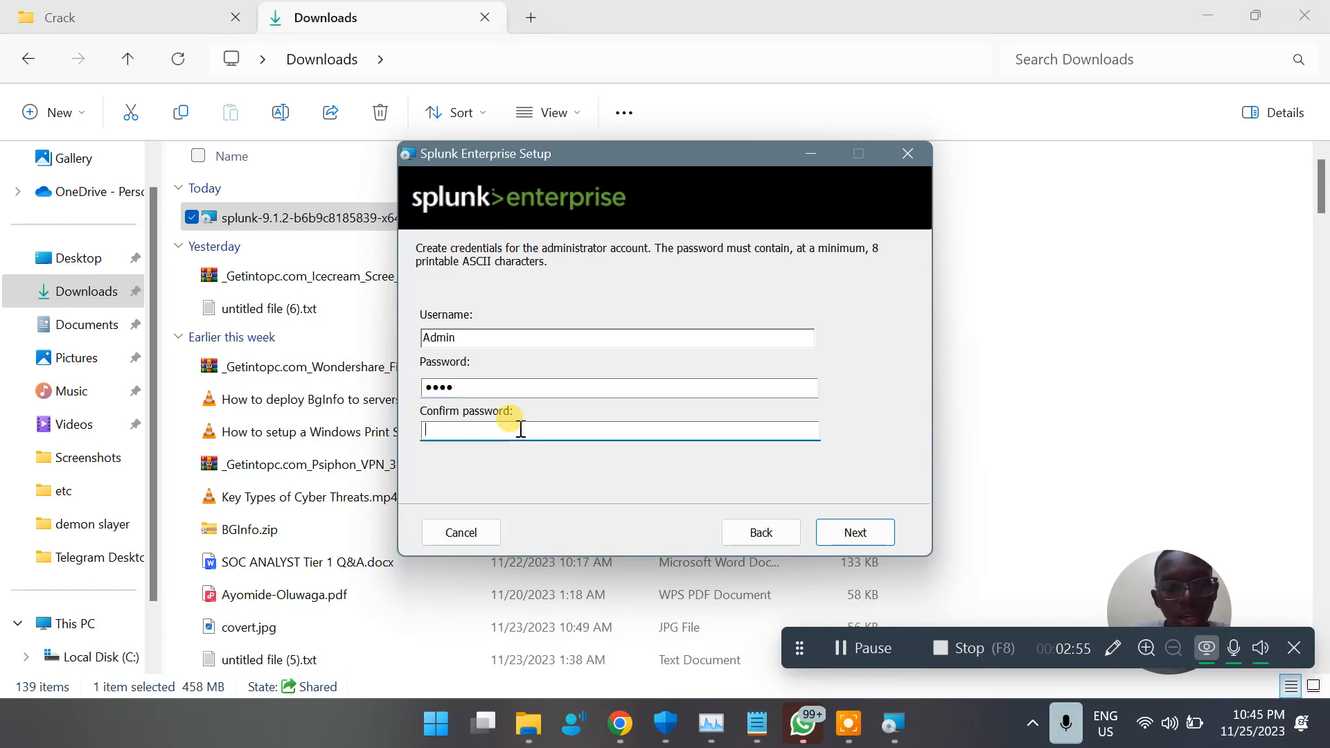
text(••)
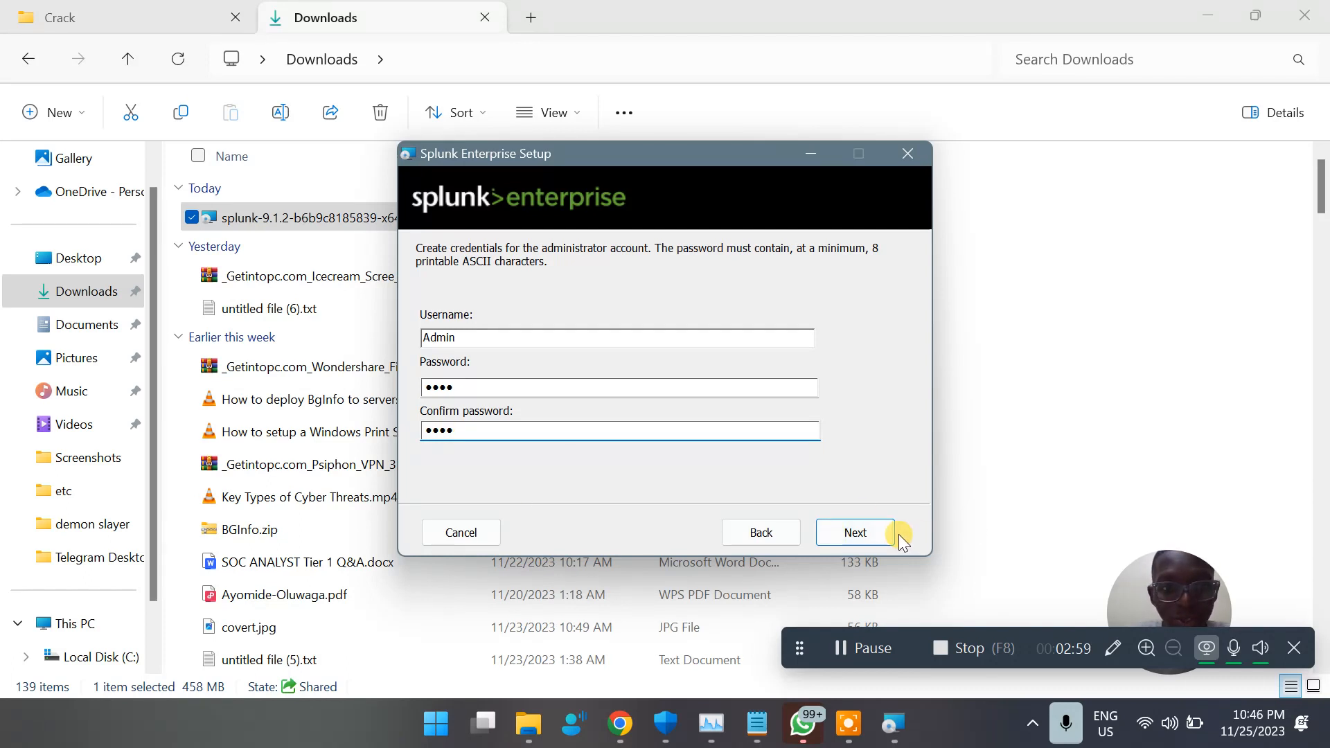
click(872, 539)
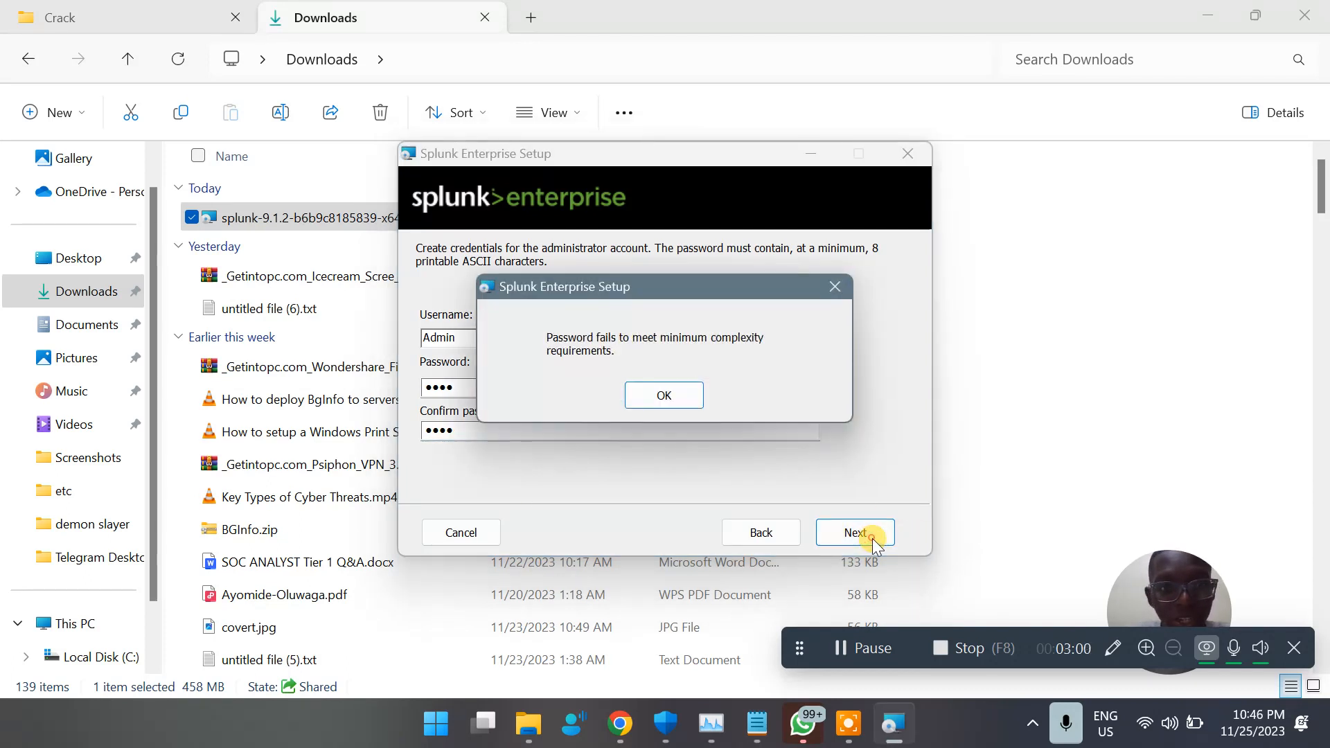
click(678, 394)
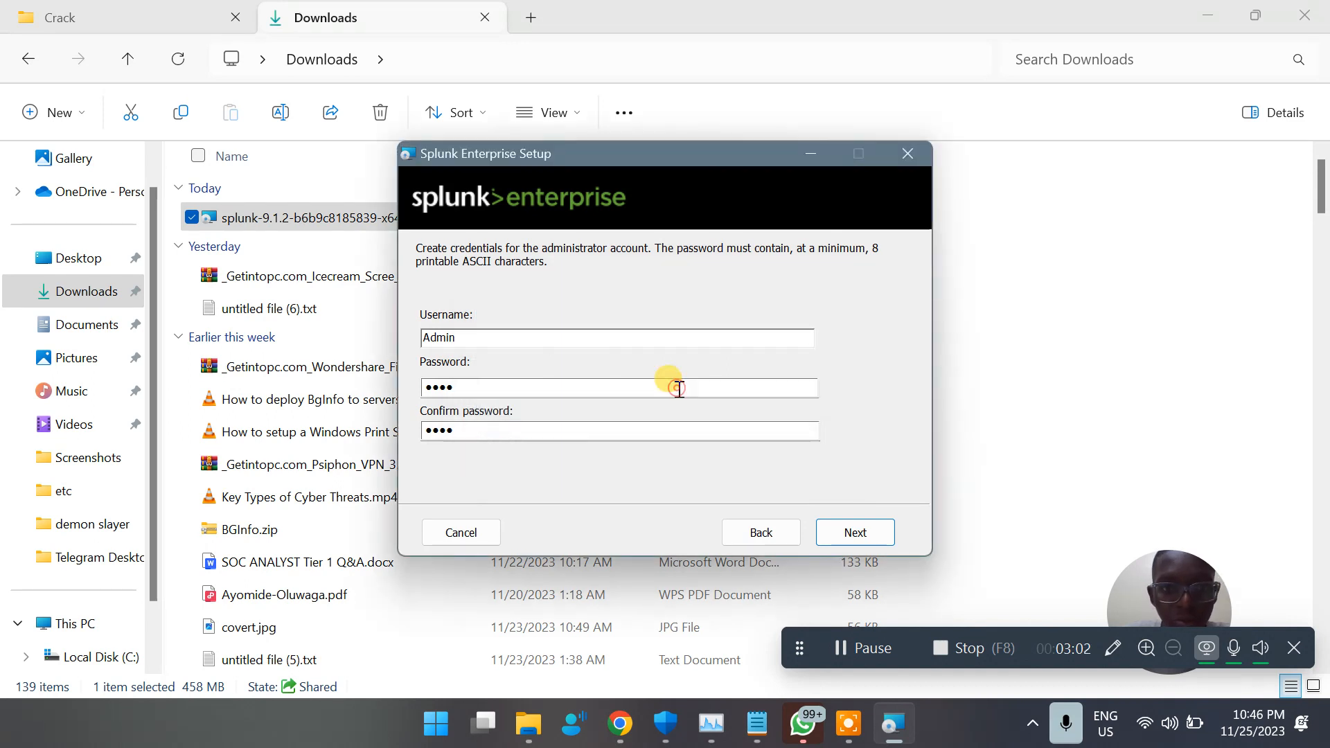
Replace the administrator password and its confirmation with one of at least 8 characters, and continue the setup
click(543, 388)
text(1)
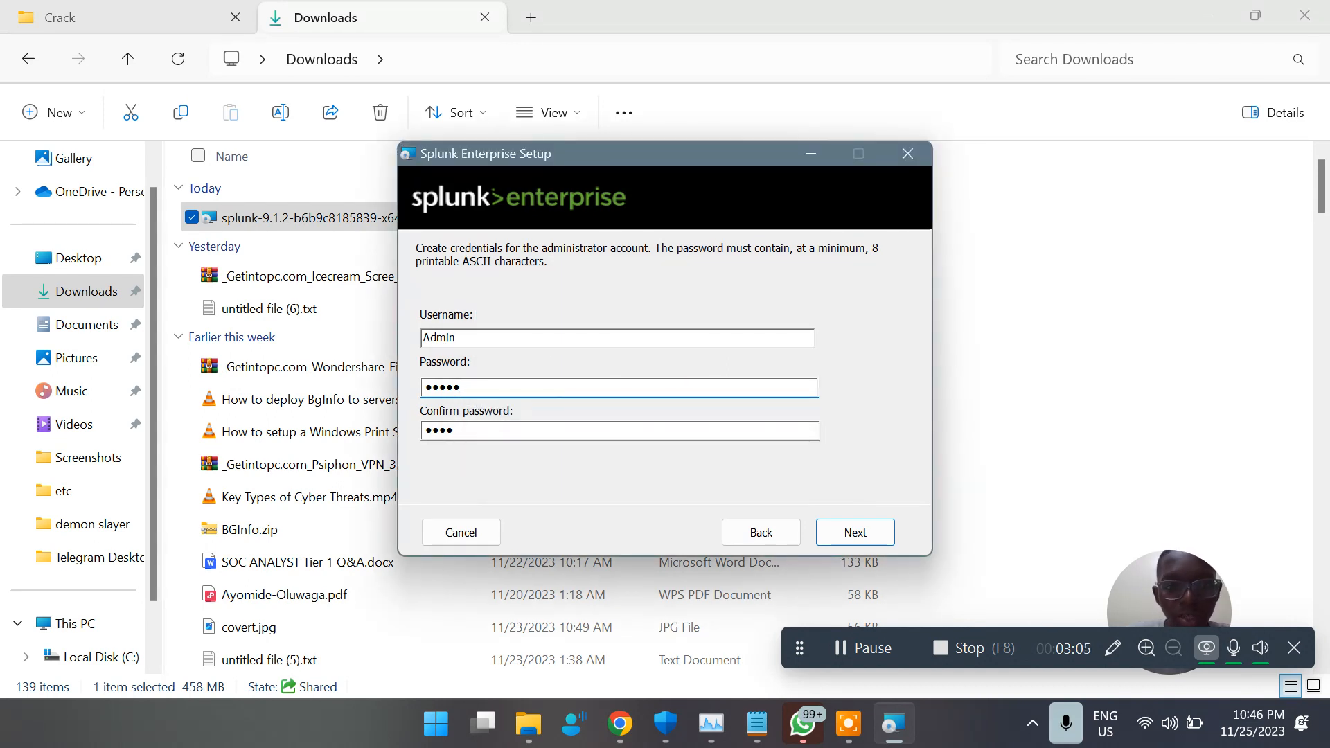
key(BackSpace)
key(BackSpace)
text(1)
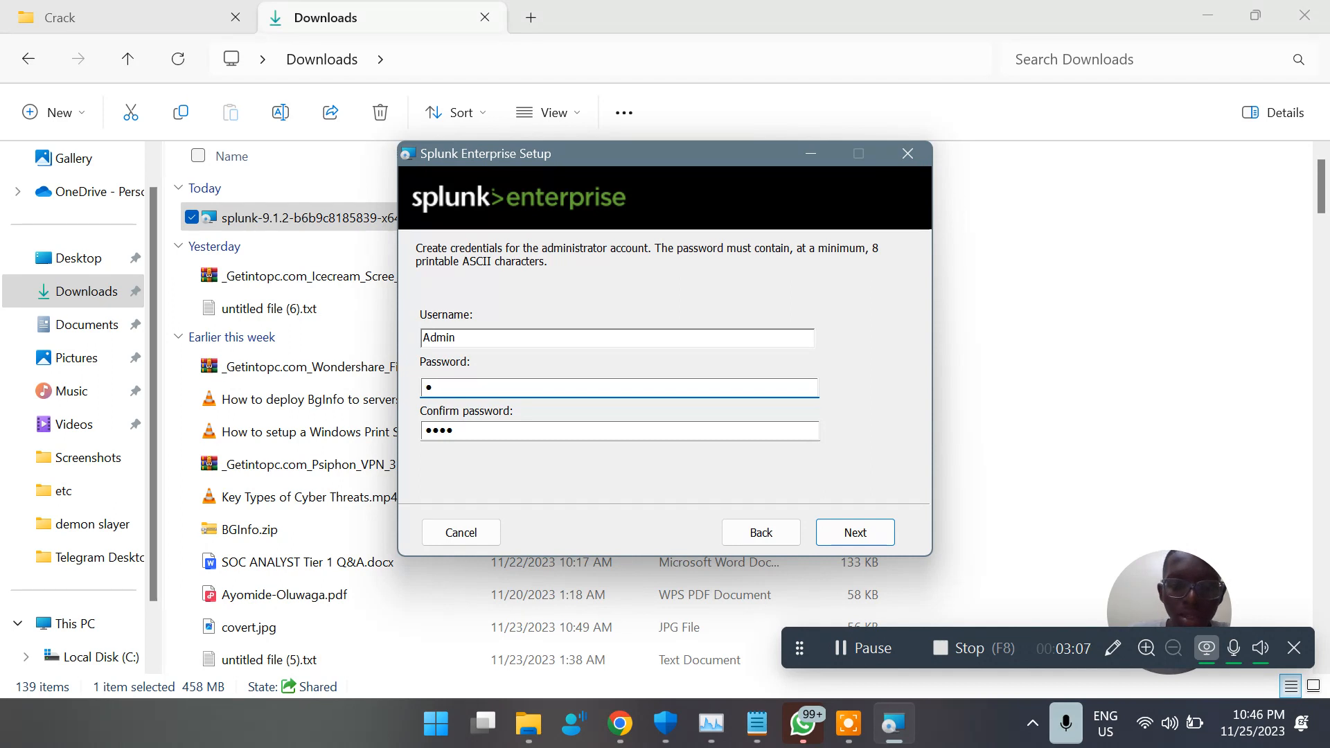
text(67)
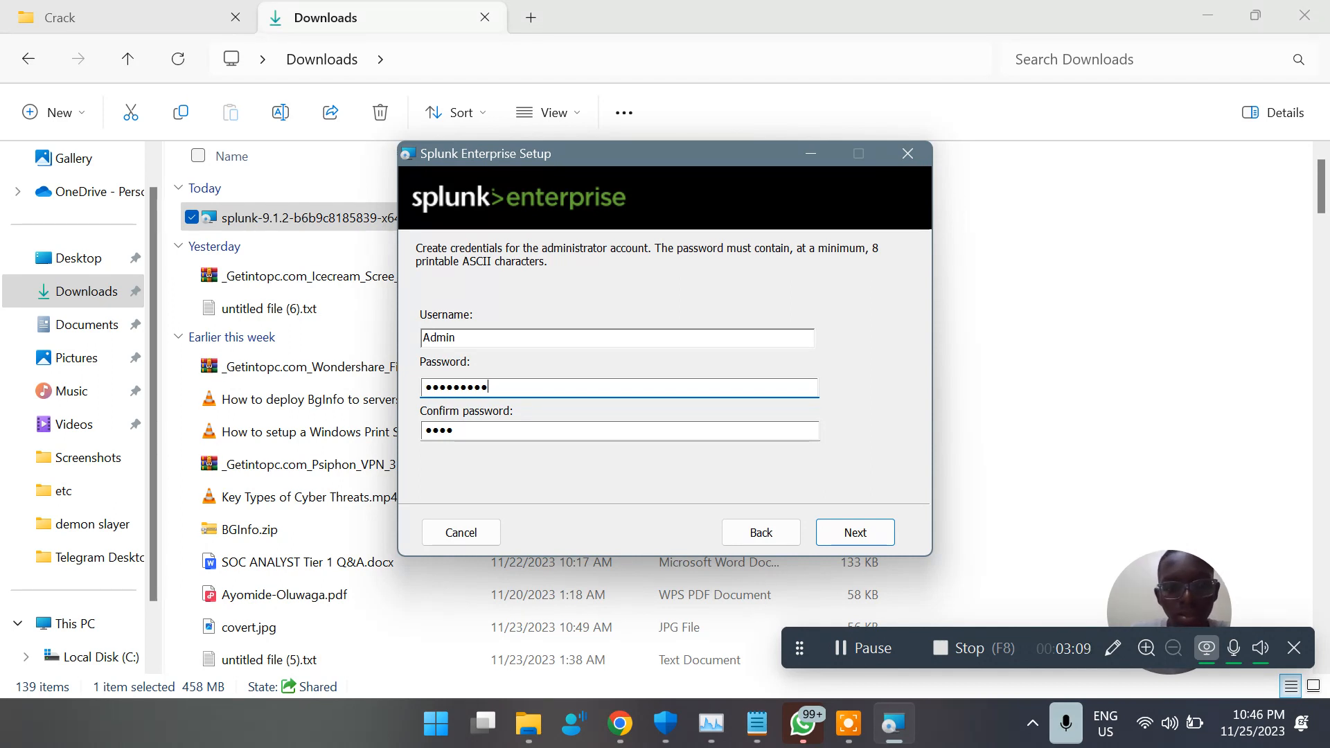
double_click(442, 424)
text(•)
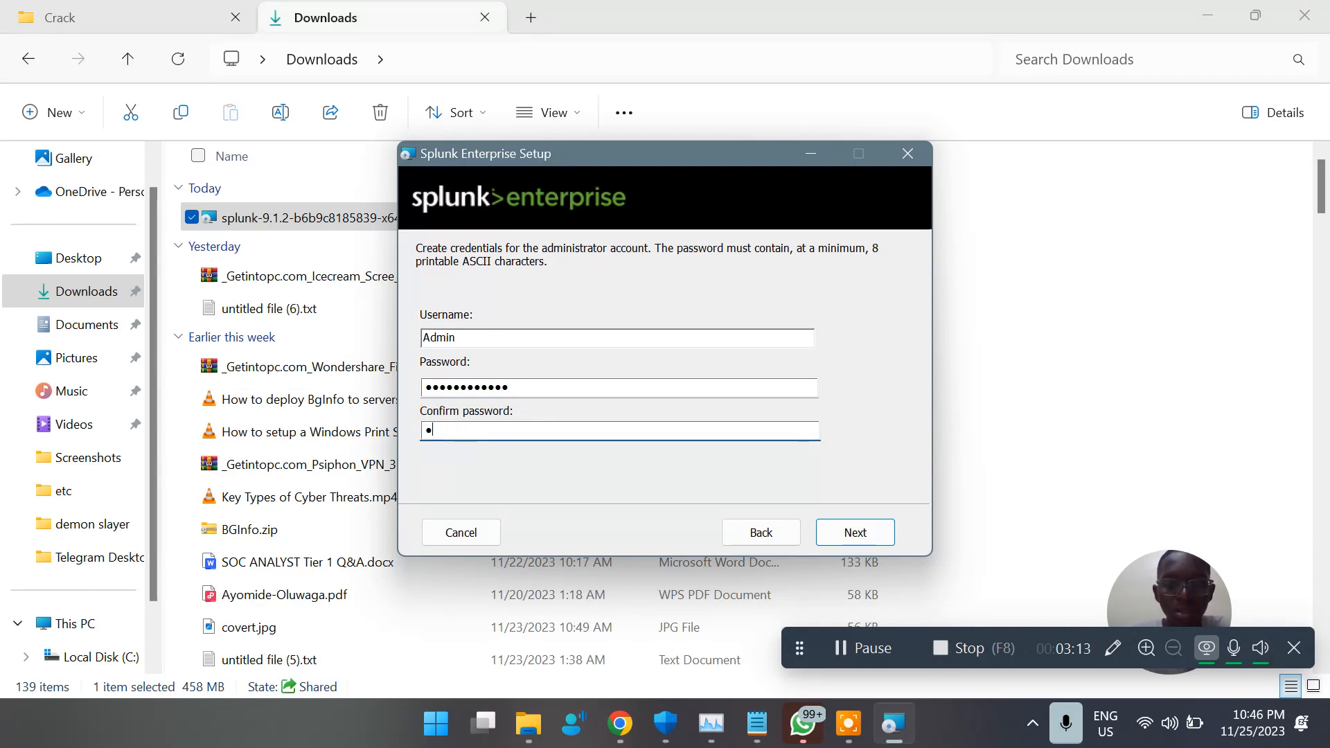
text(•••••••••••)
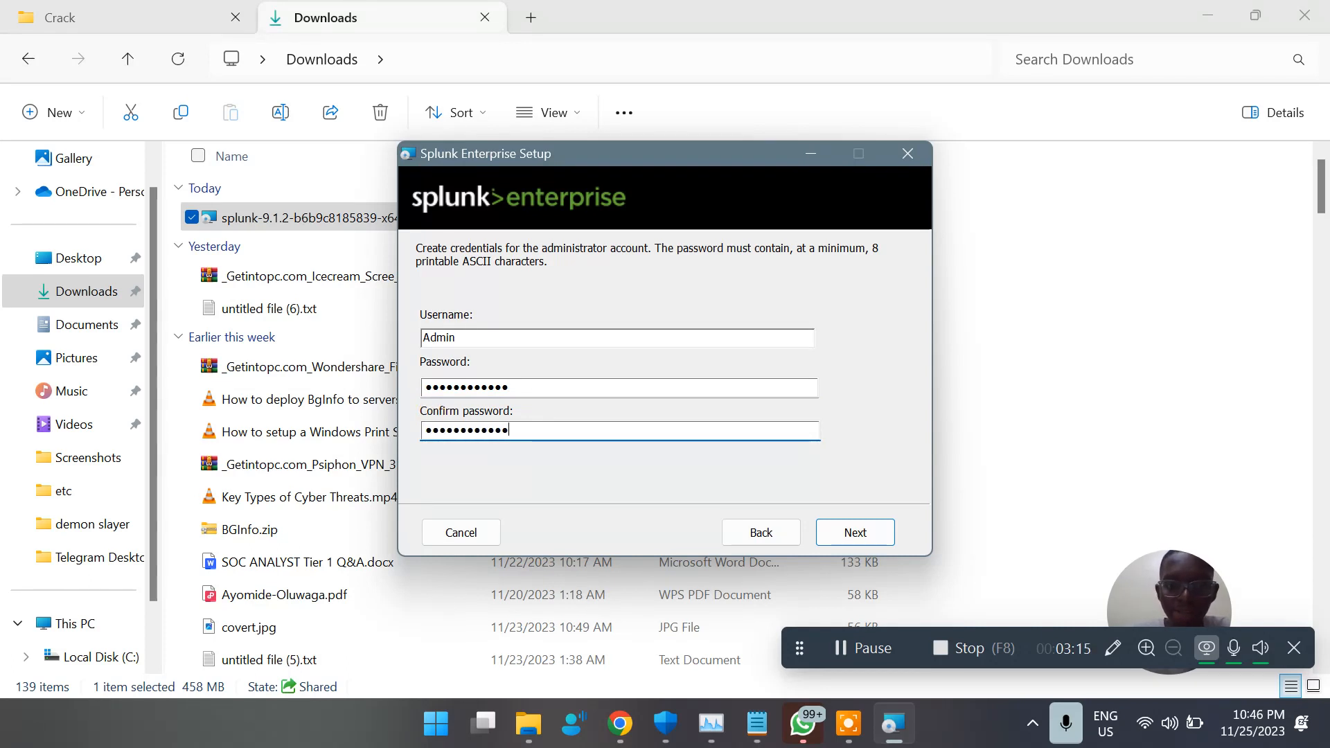
click(856, 532)
click(856, 533)
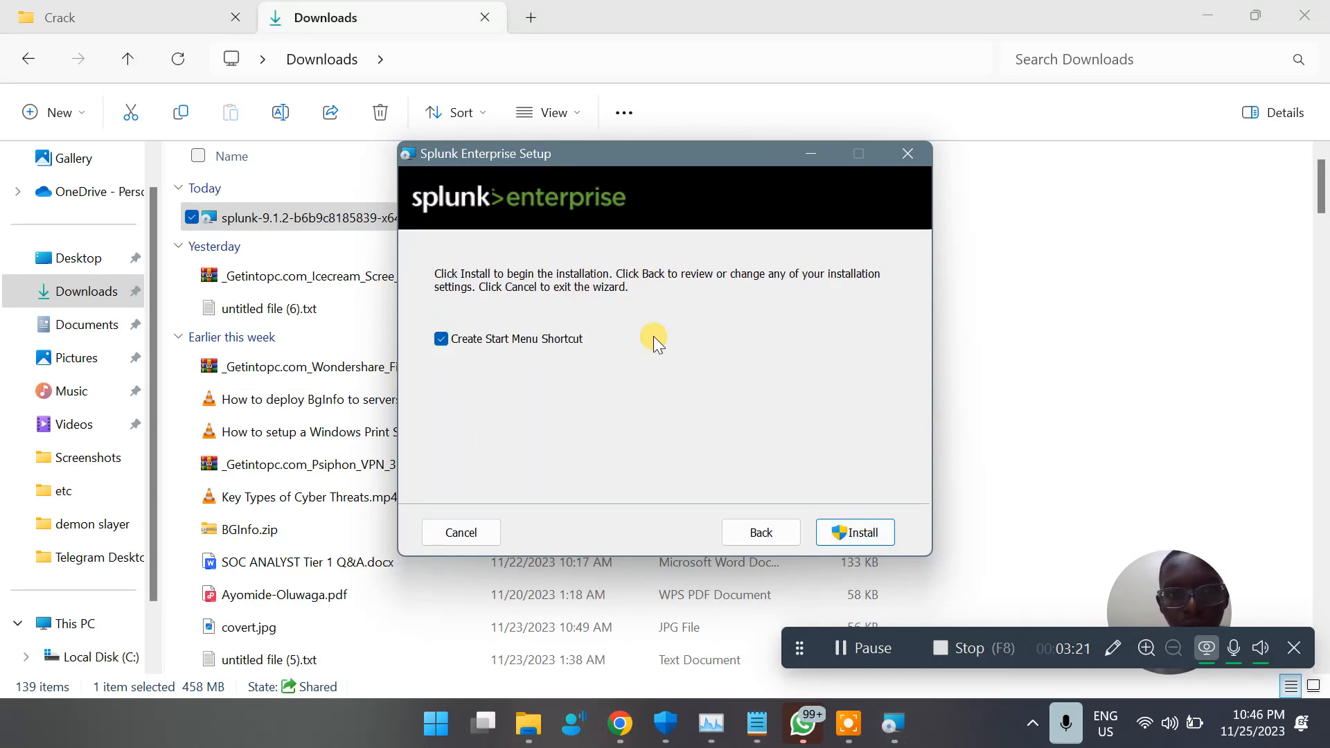
Install Splunk Enterprise with a Start Menu shortcut, and finish the setup with the browser launch option enabled
click(873, 532)
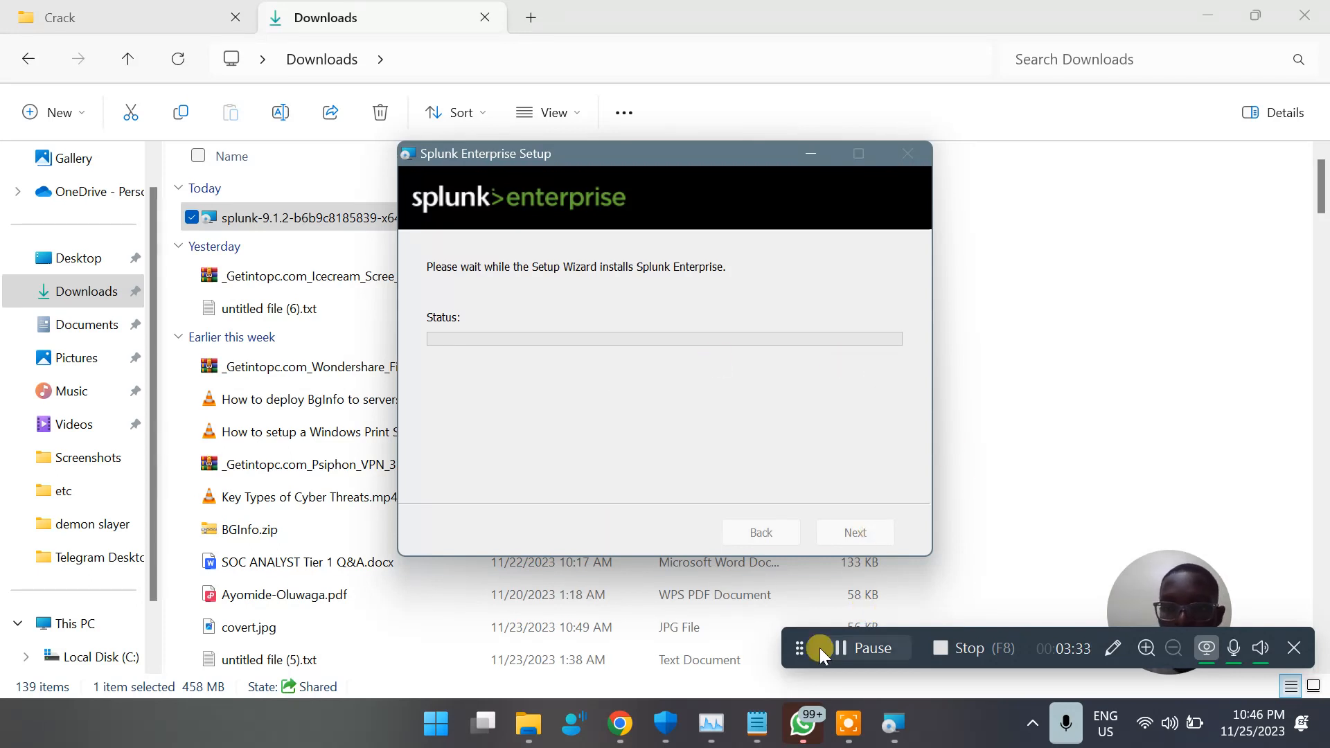
click(821, 647)
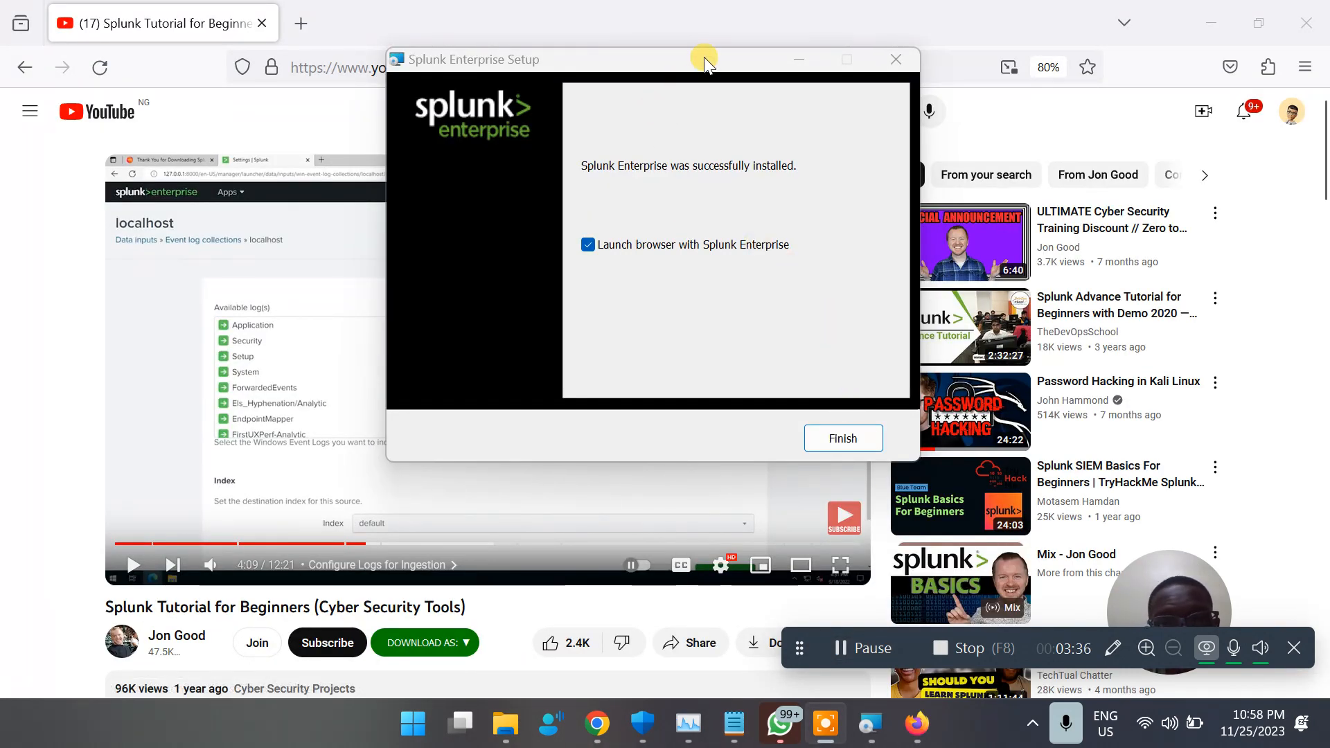
drag(705, 62, 550, 180)
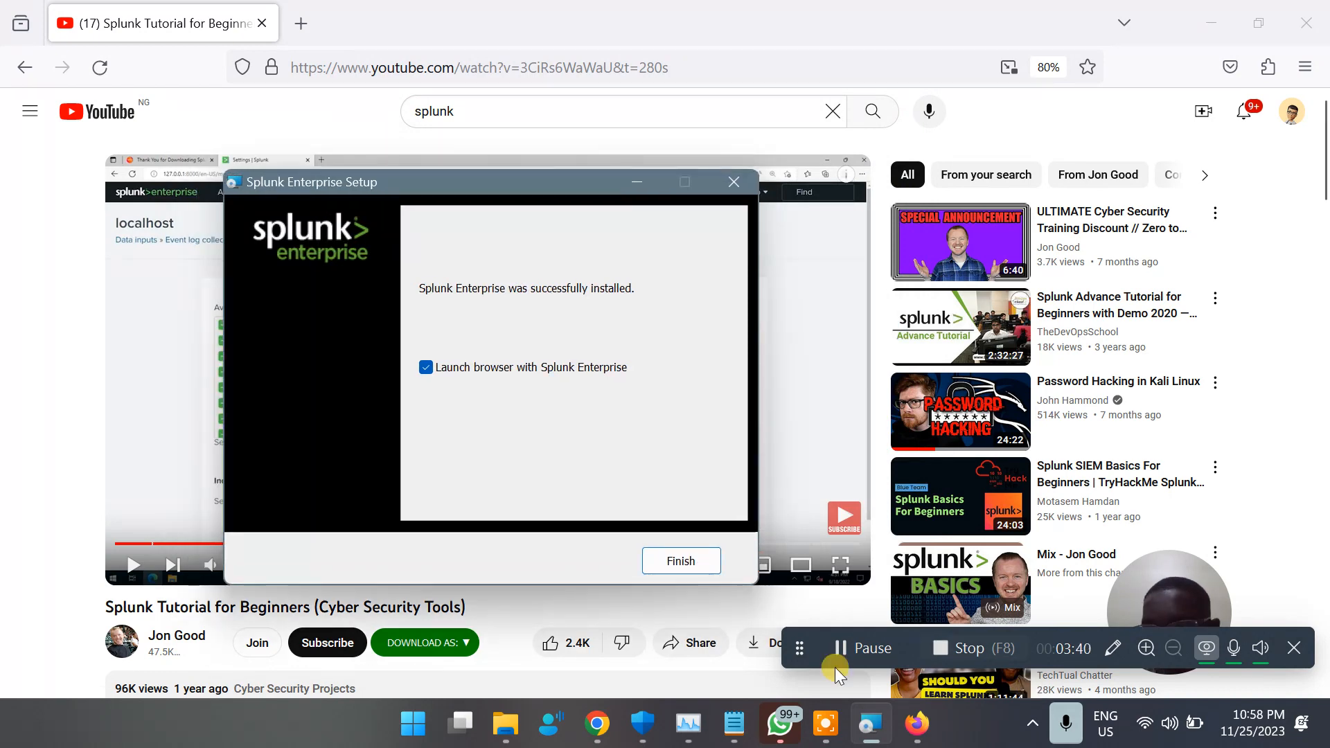
drag(836, 667, 819, 704)
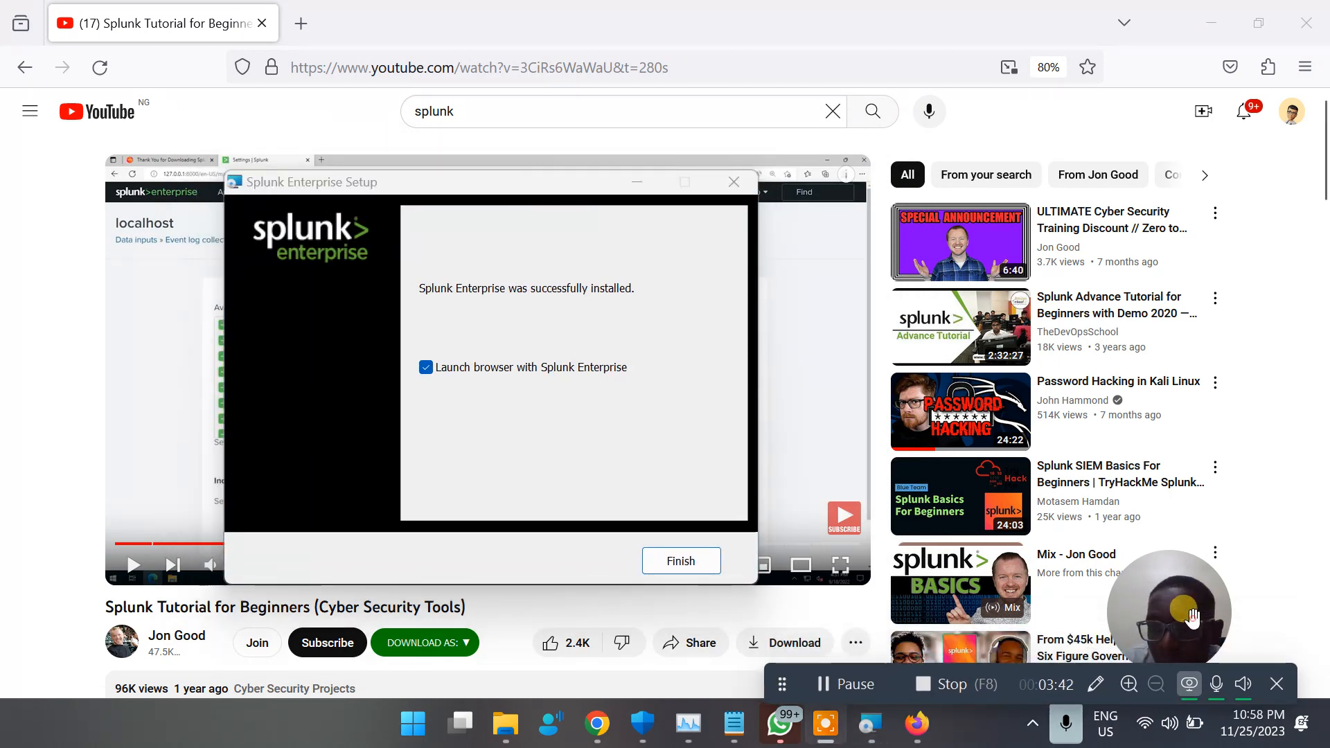
drag(1193, 617, 1251, 492)
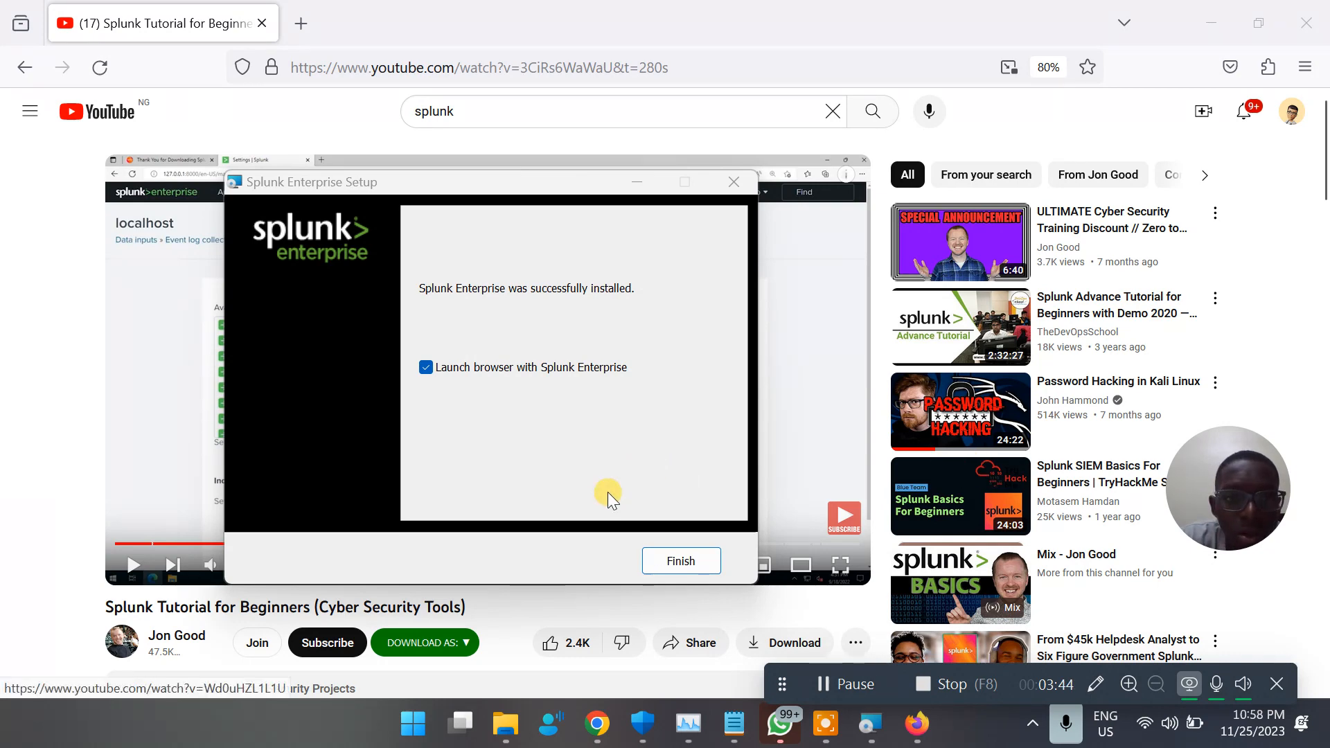
click(671, 560)
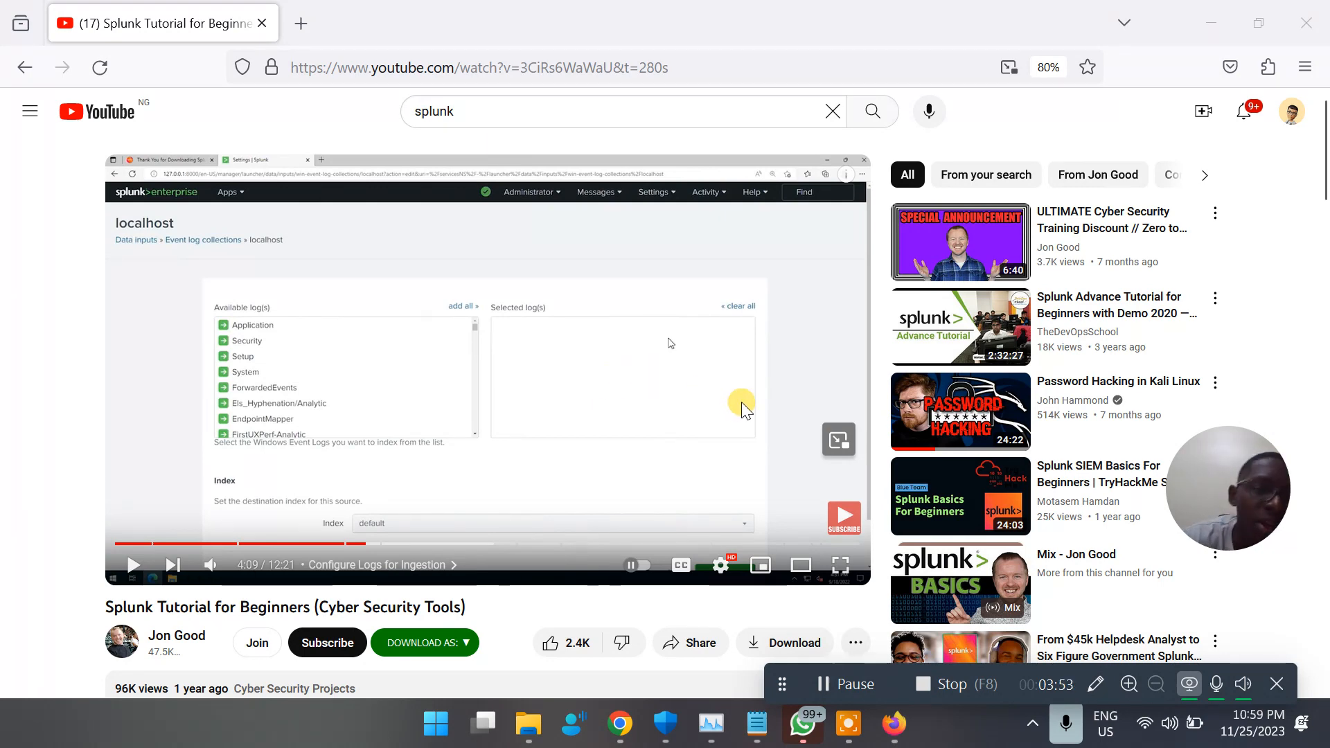
Find Splunk Enterprise with Windows search and open its web link in Google Chrome just once
click(620, 739)
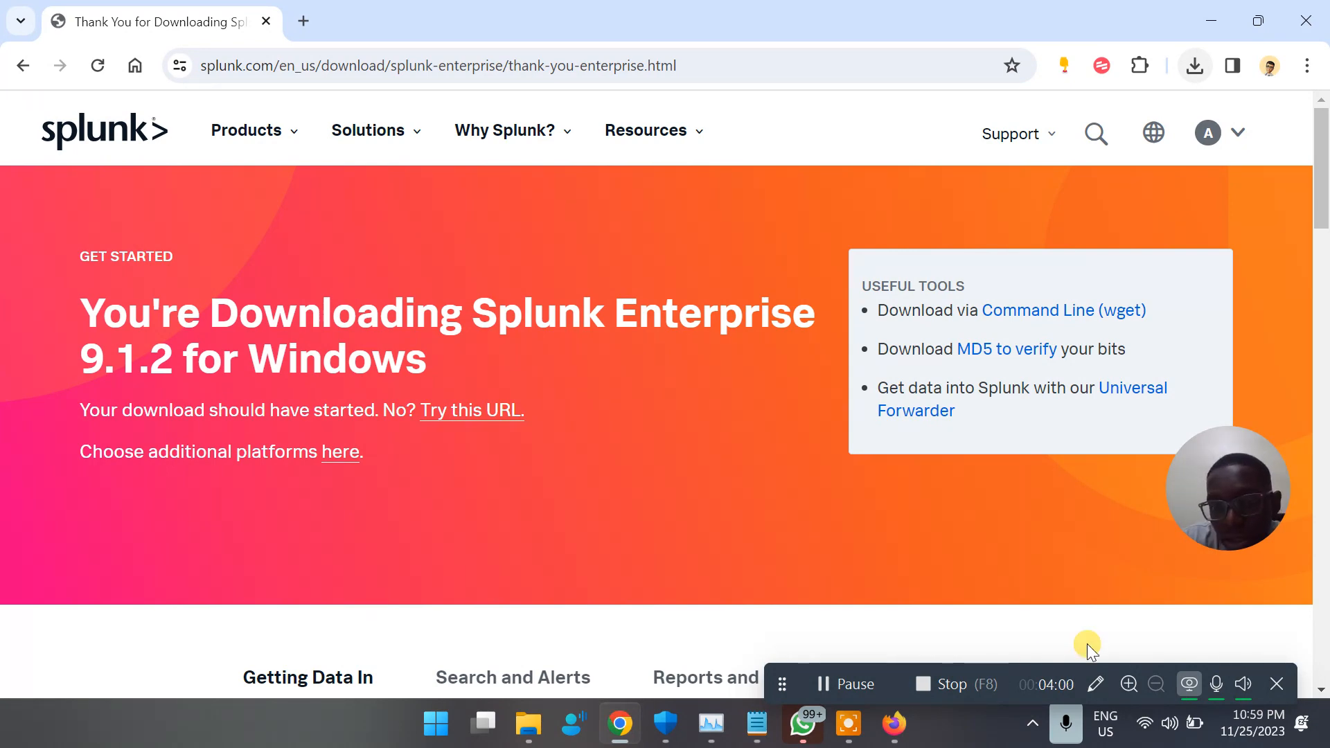
click(843, 678)
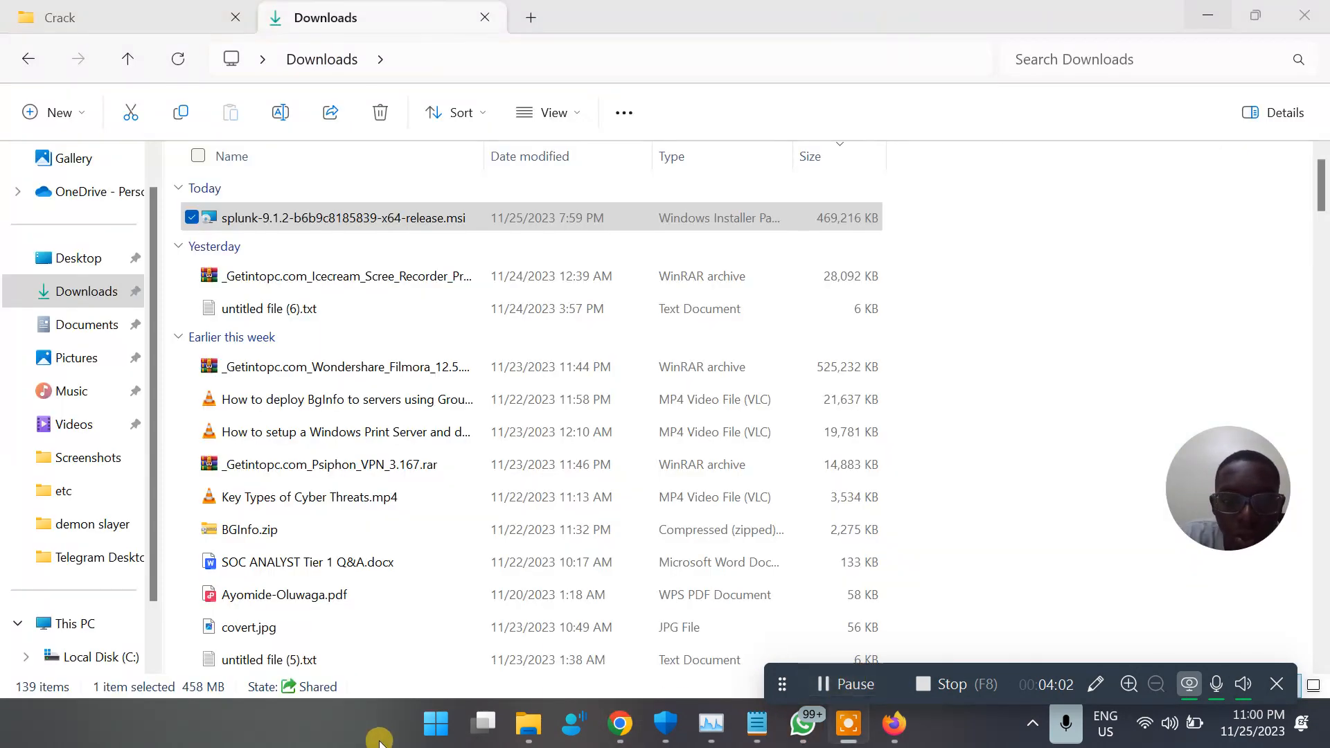
click(426, 726)
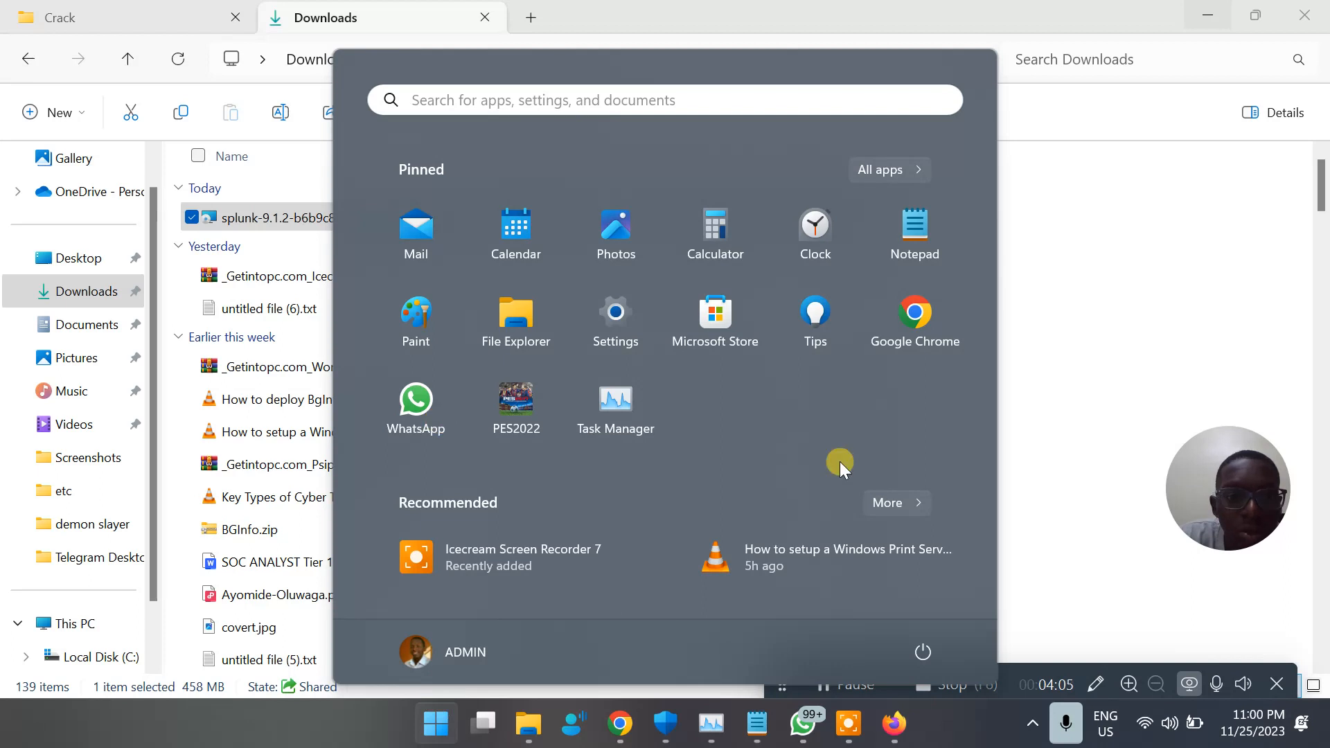
text(splu)
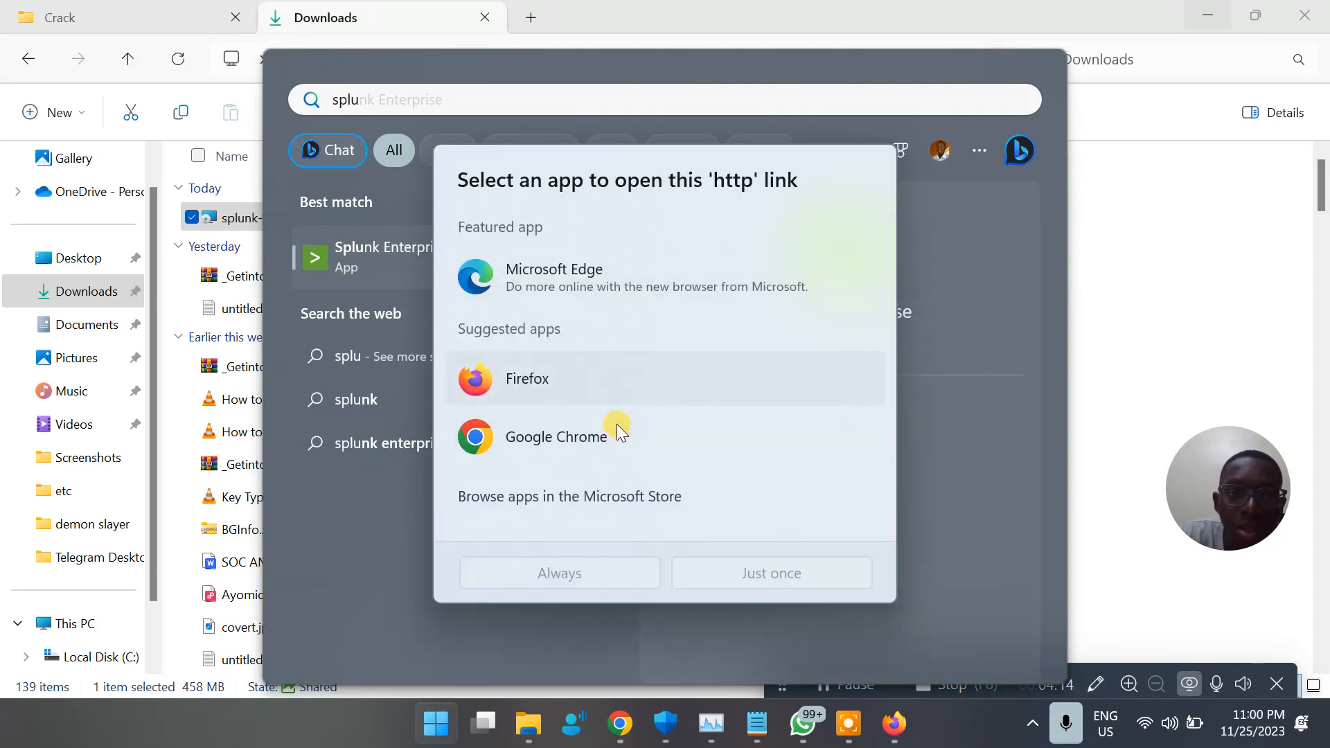
click(614, 435)
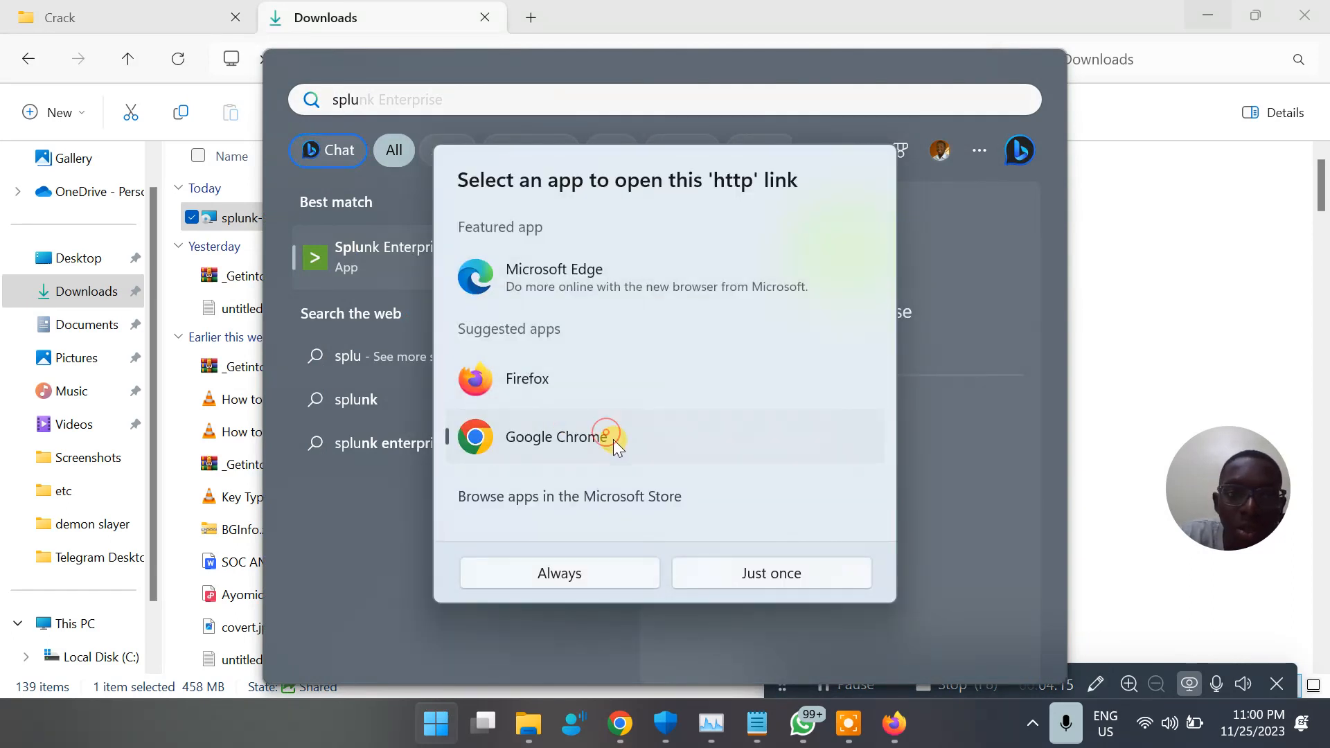
click(779, 576)
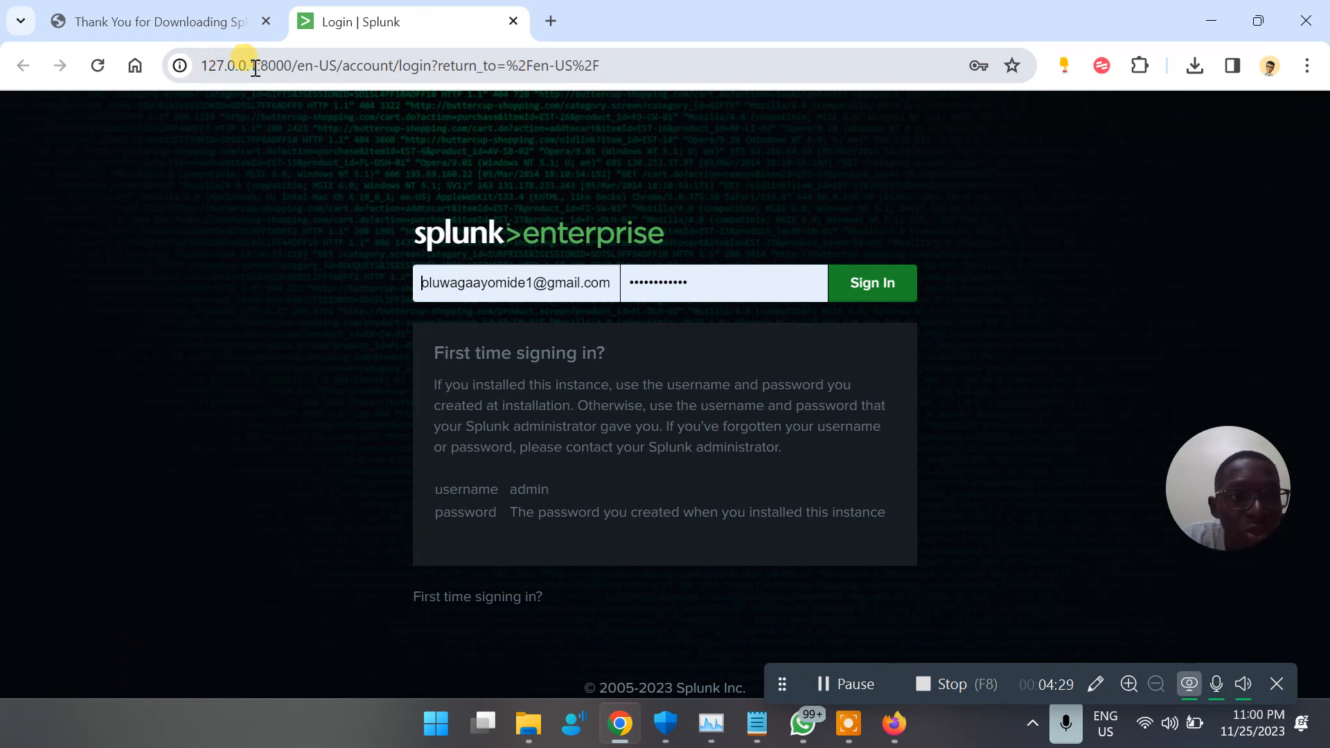
Examine the host address and the port number in the URL of the Splunk login page
drag(255, 67, 189, 72)
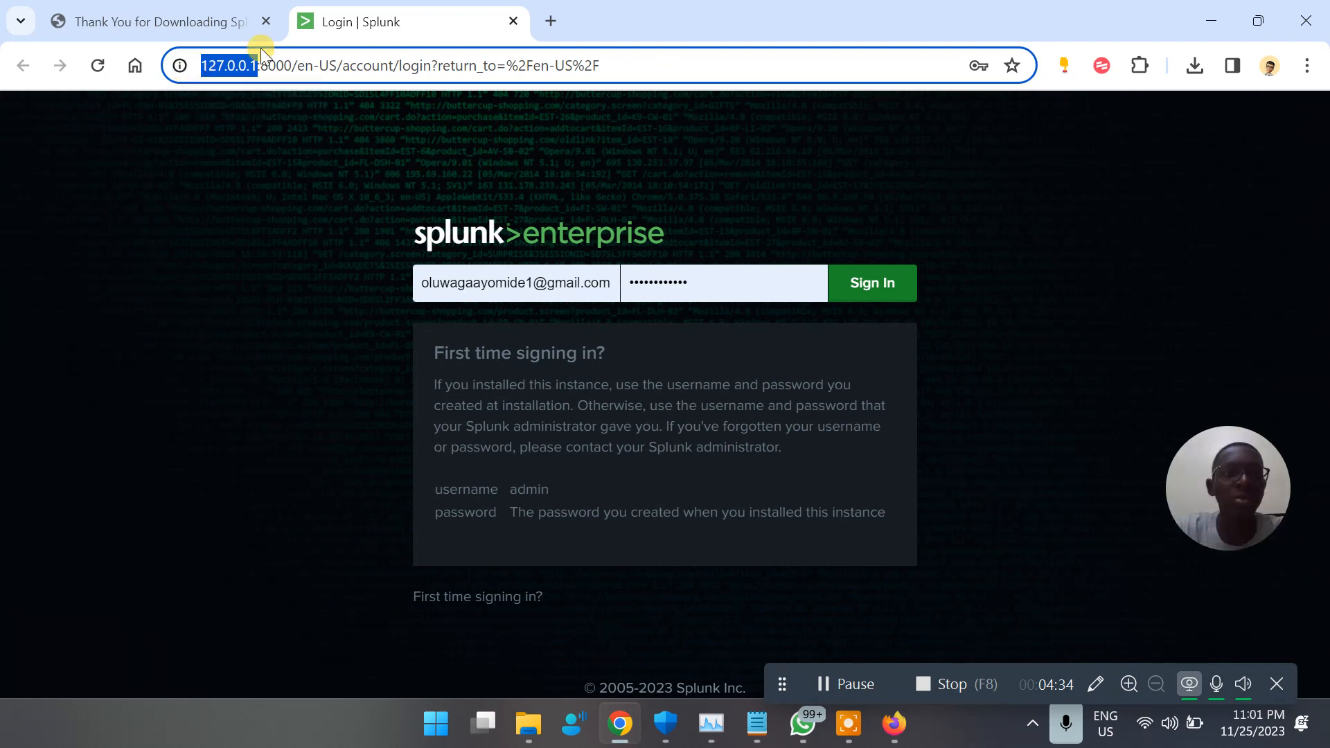
click(262, 66)
double_click(264, 67)
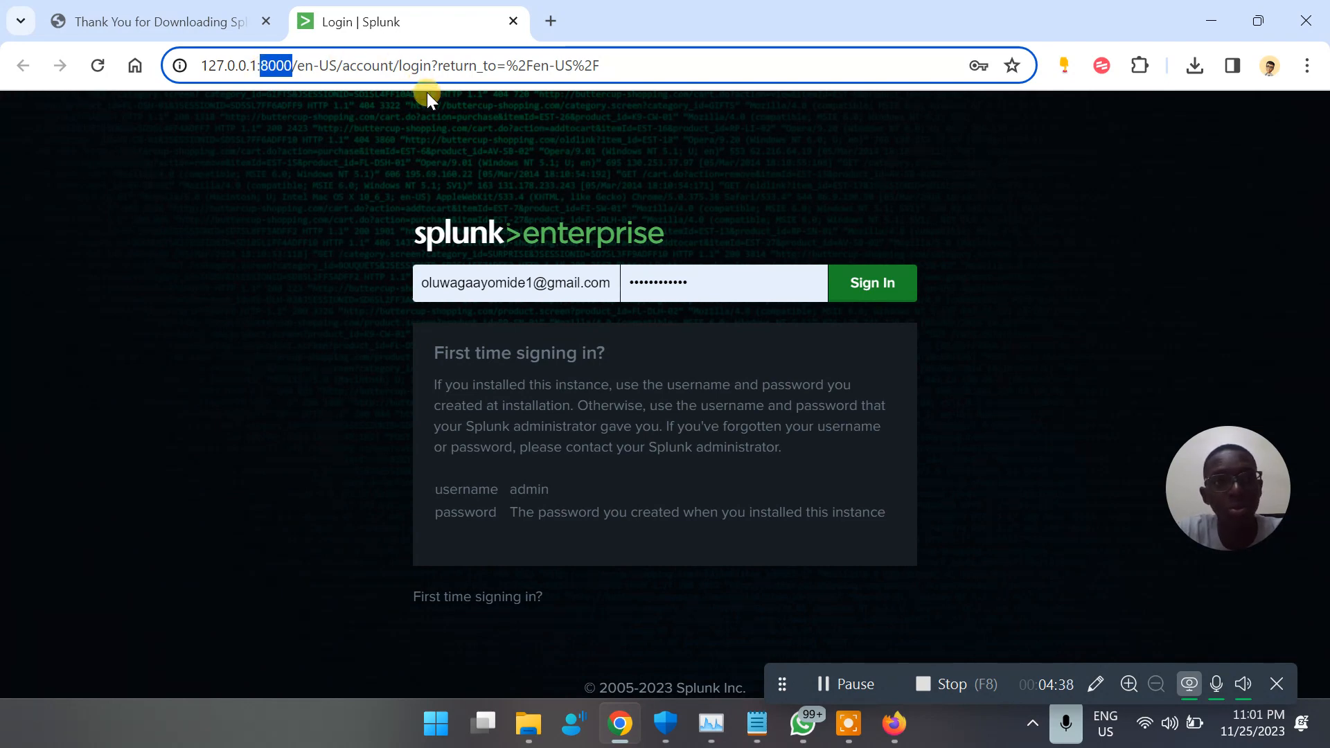
Try to sign in to Splunk Enterprise with the autofilled e-mail address and password
click(579, 282)
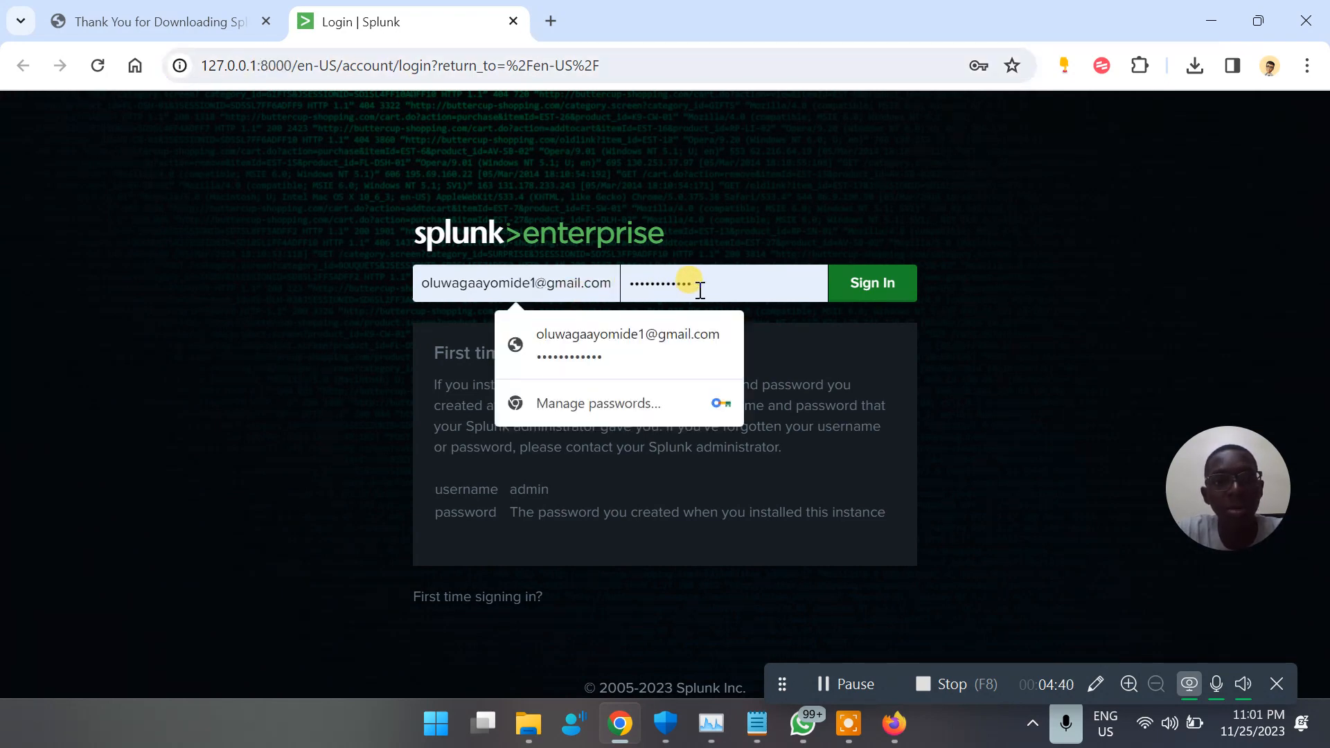
click(728, 285)
click(850, 289)
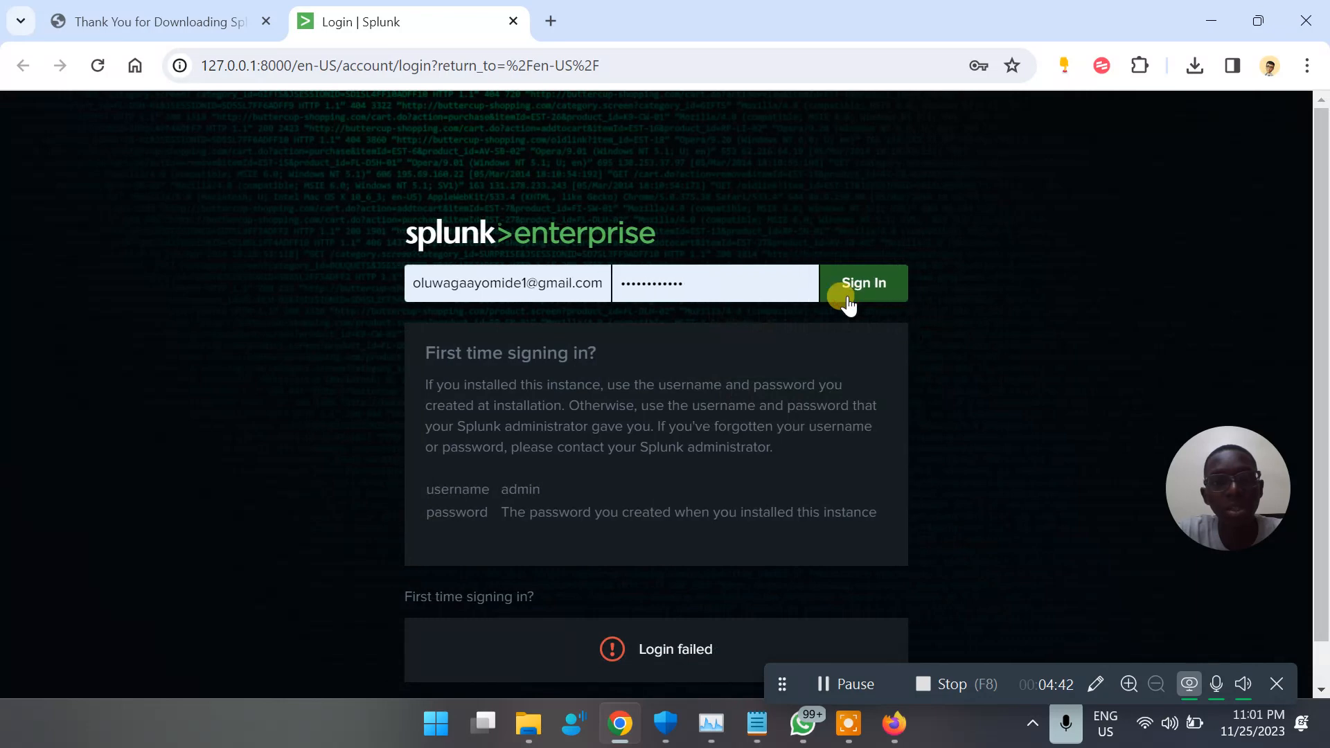
Replace the autofilled password on the login form with the administrator account password, and try to sign in again
click(712, 299)
key(ctrl+a)
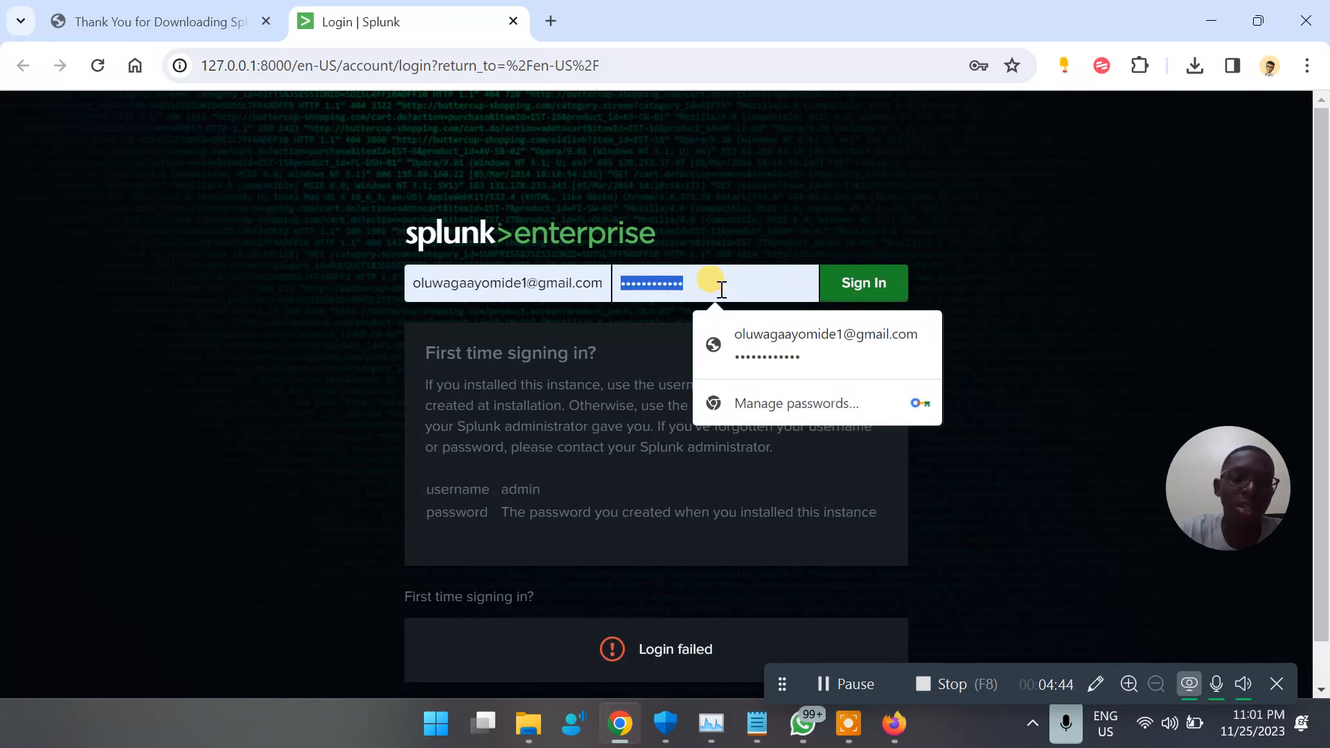
text(a)
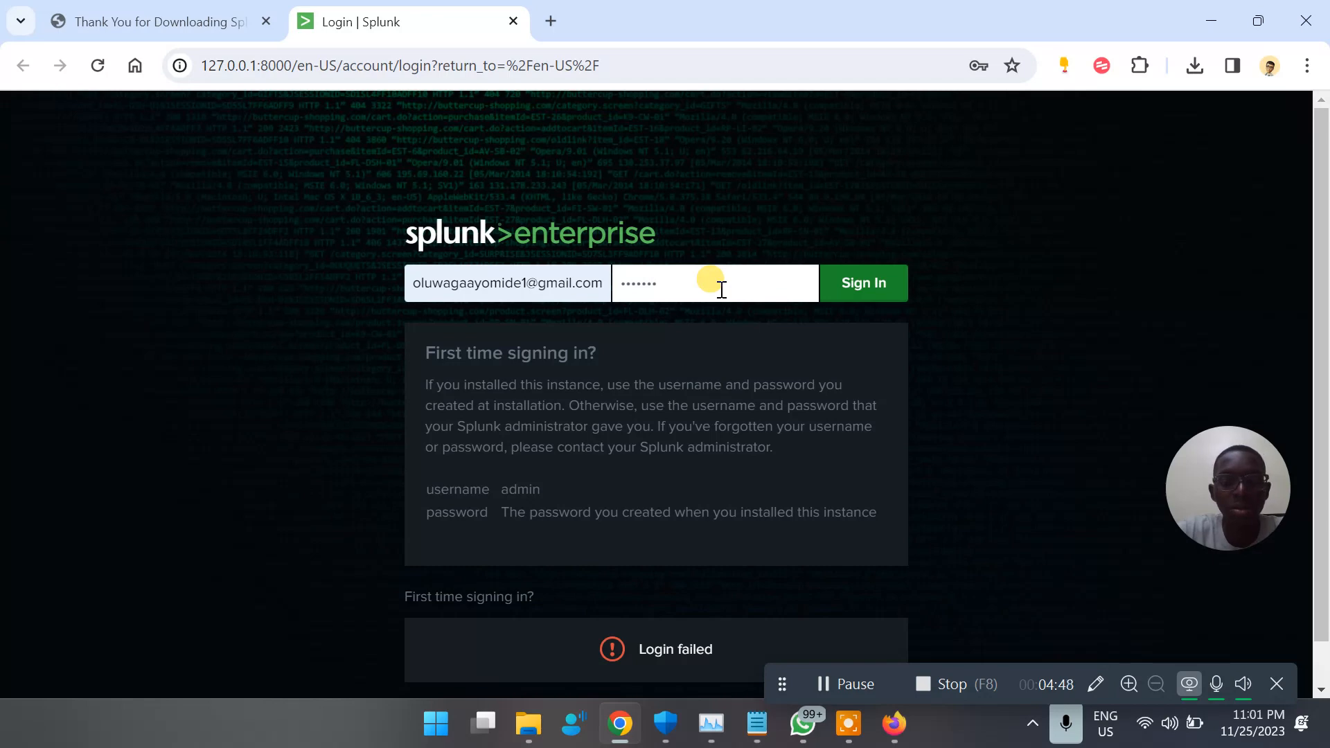
click(844, 289)
Replace the e-mail address in the login form's username field with Admin and sign in to Splunk Enterprise
drag(600, 282, 297, 281)
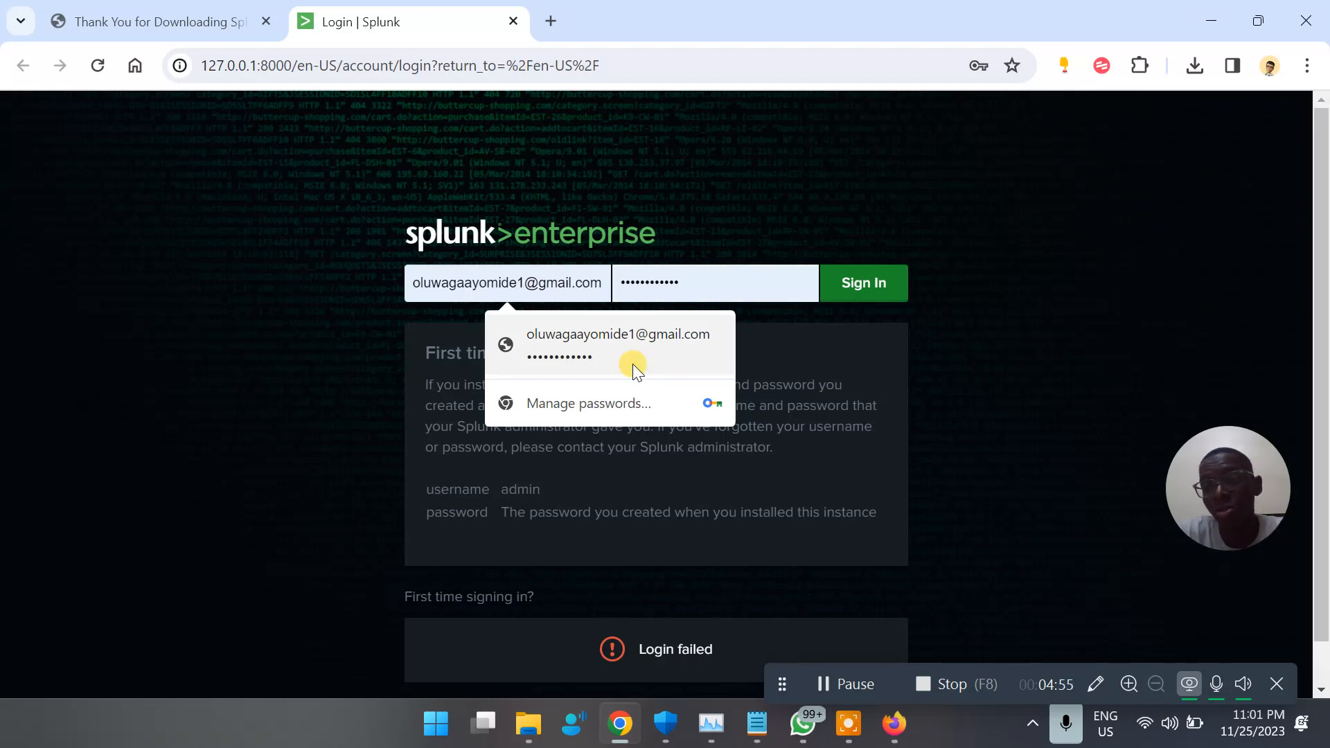
text(Admin)
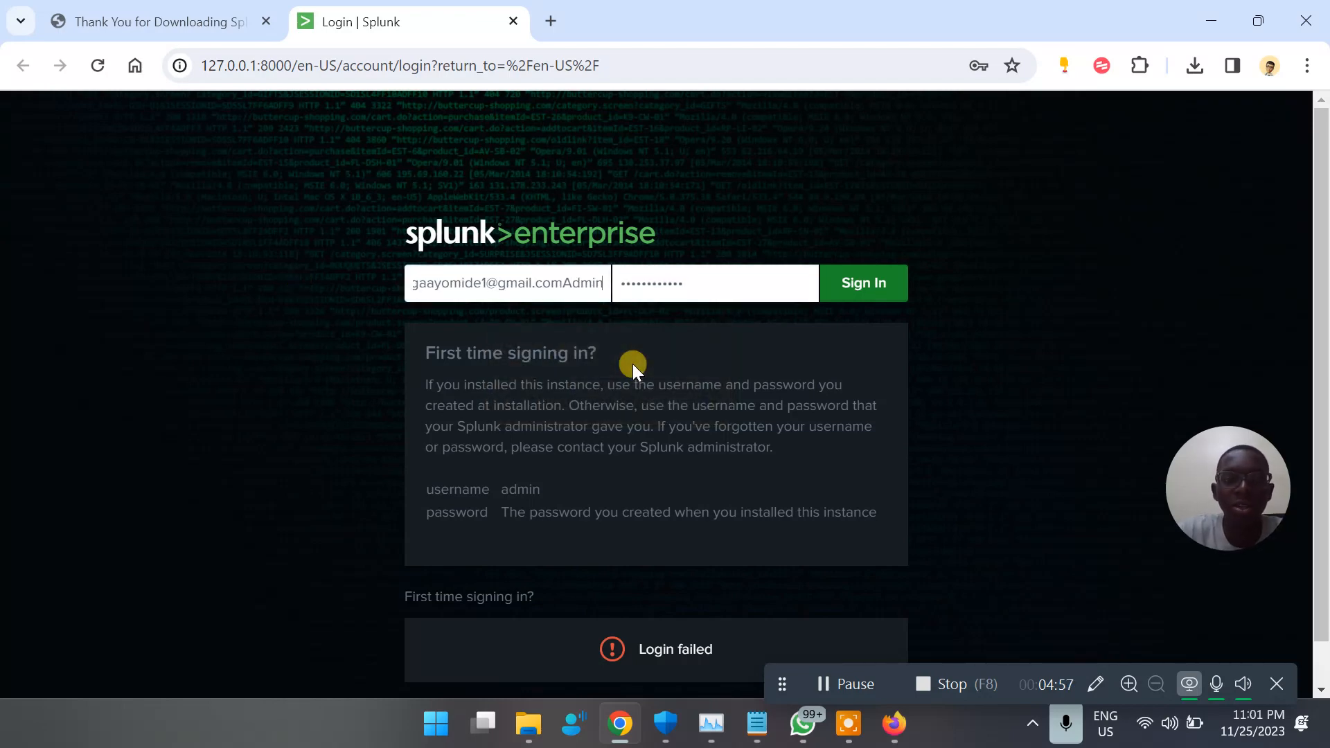
key(BackSpace)
key(BackSpace)
key(BackSpace)
key(BackSpace)
key(BackSpace)
key(BackSpace)
key(BackSpace)
key(BackSpace)
key(BackSpace)
key(BackSpace)
key(BackSpace)
key(BackSpace)
key(BackSpace)
key(BackSpace)
key(BackSpace)
key(BackSpace)
key(BackSpace)
key(BackSpace)
key(BackSpace)
key(BackSpace)
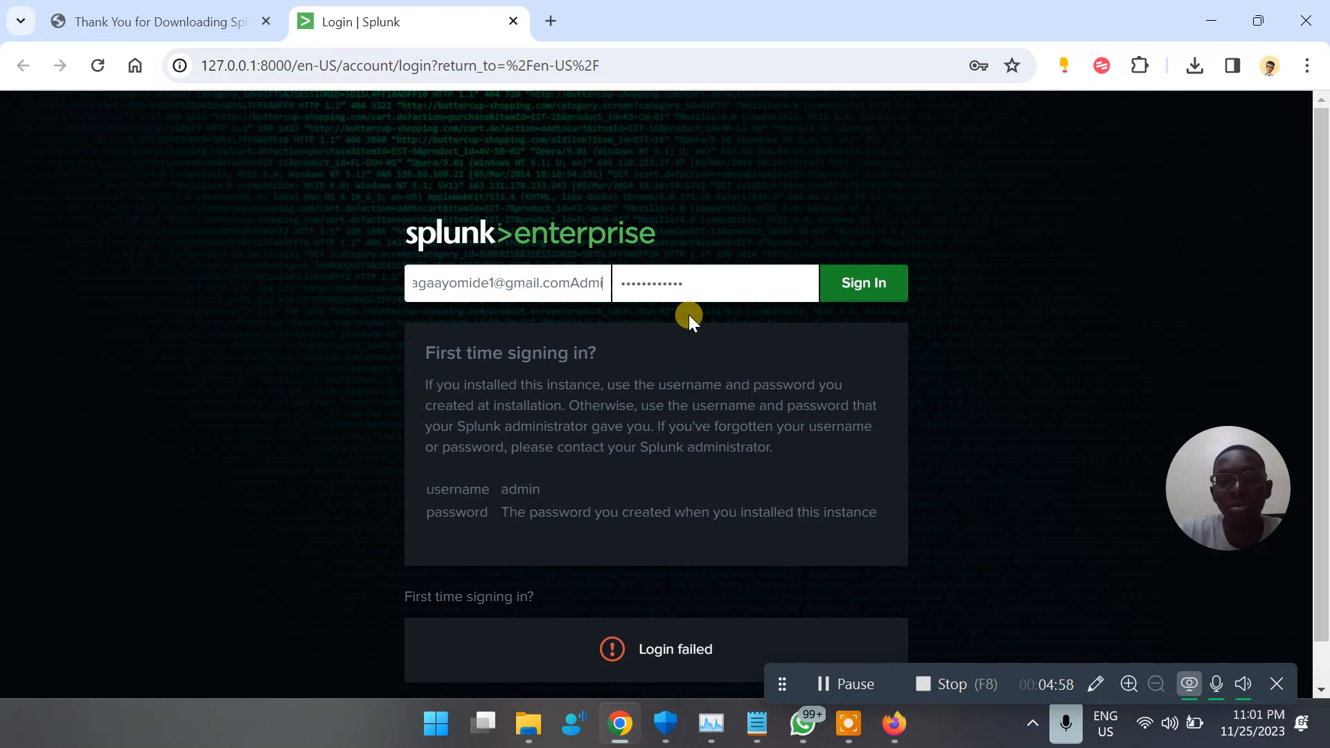
text(Admin)
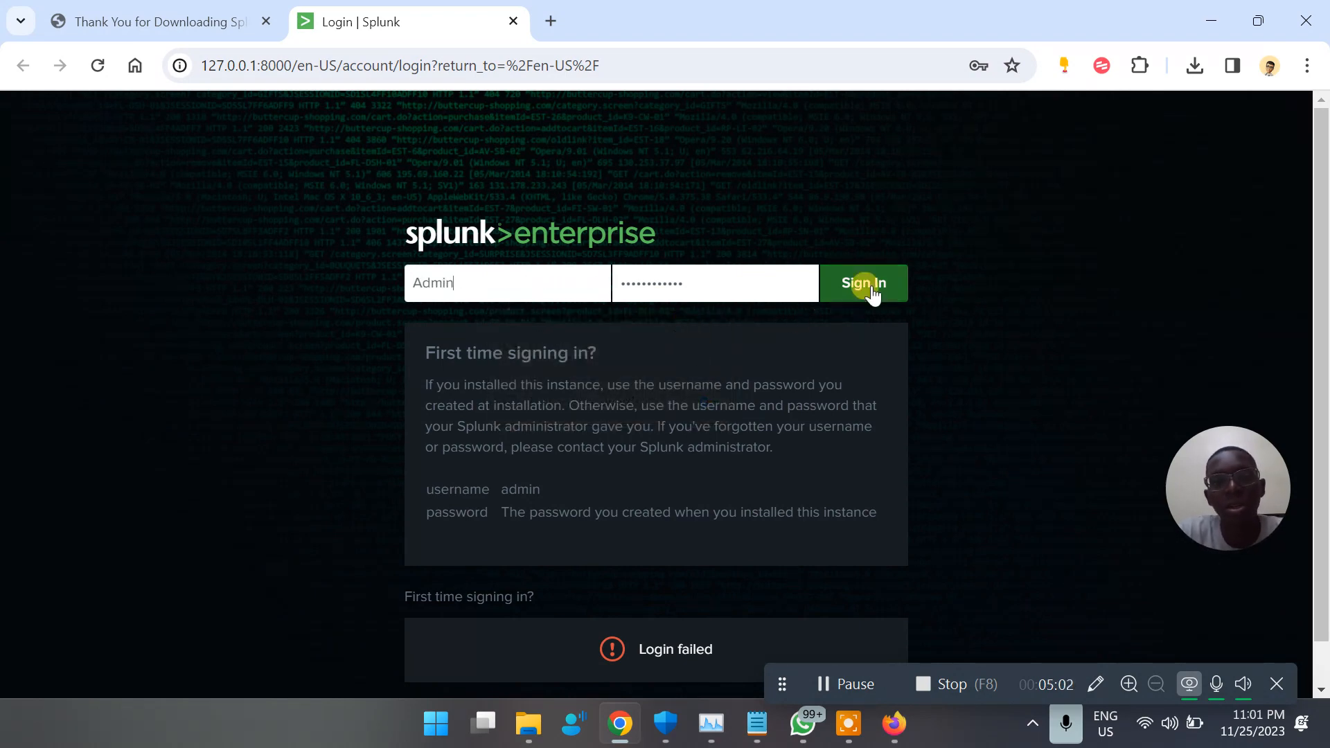
click(871, 287)
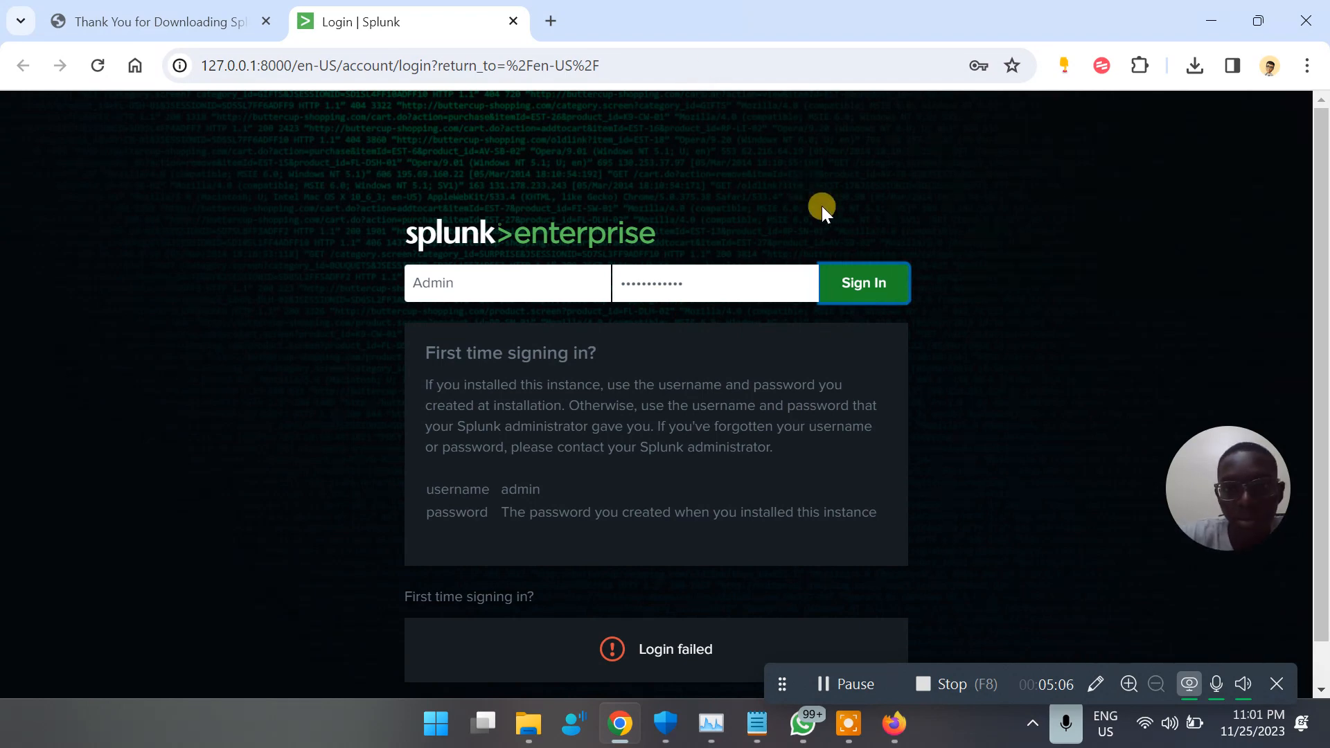
click(840, 282)
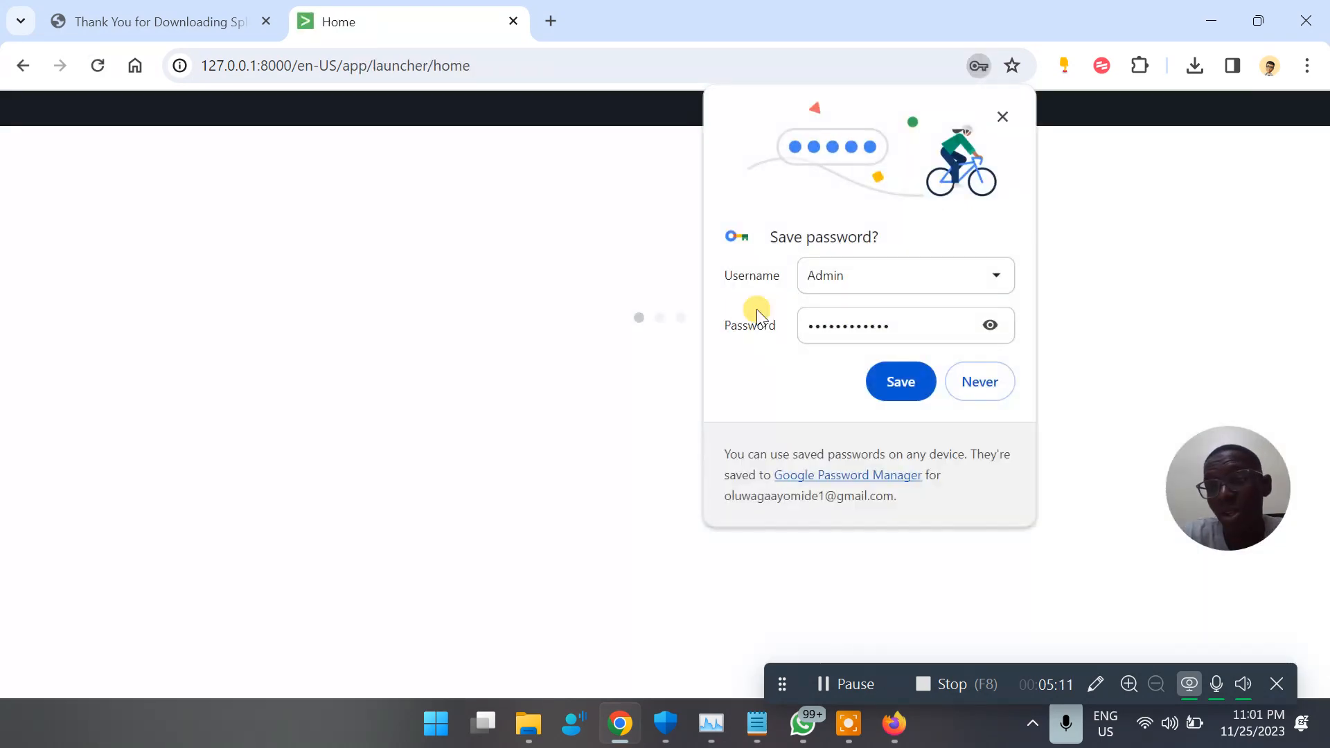
Dismiss the browser's offer to save the password and acknowledge the notice about sharing product usage data
click(1006, 117)
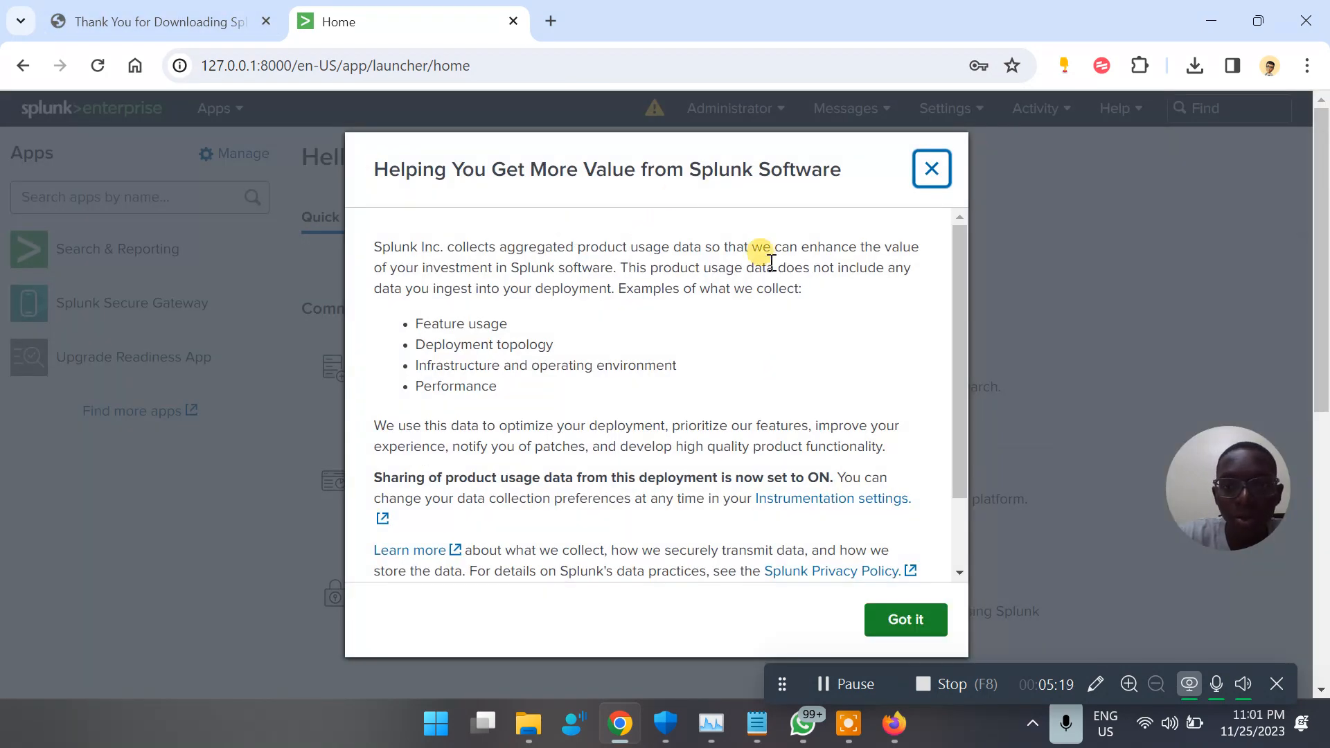
scroll(793, 367, down, 2)
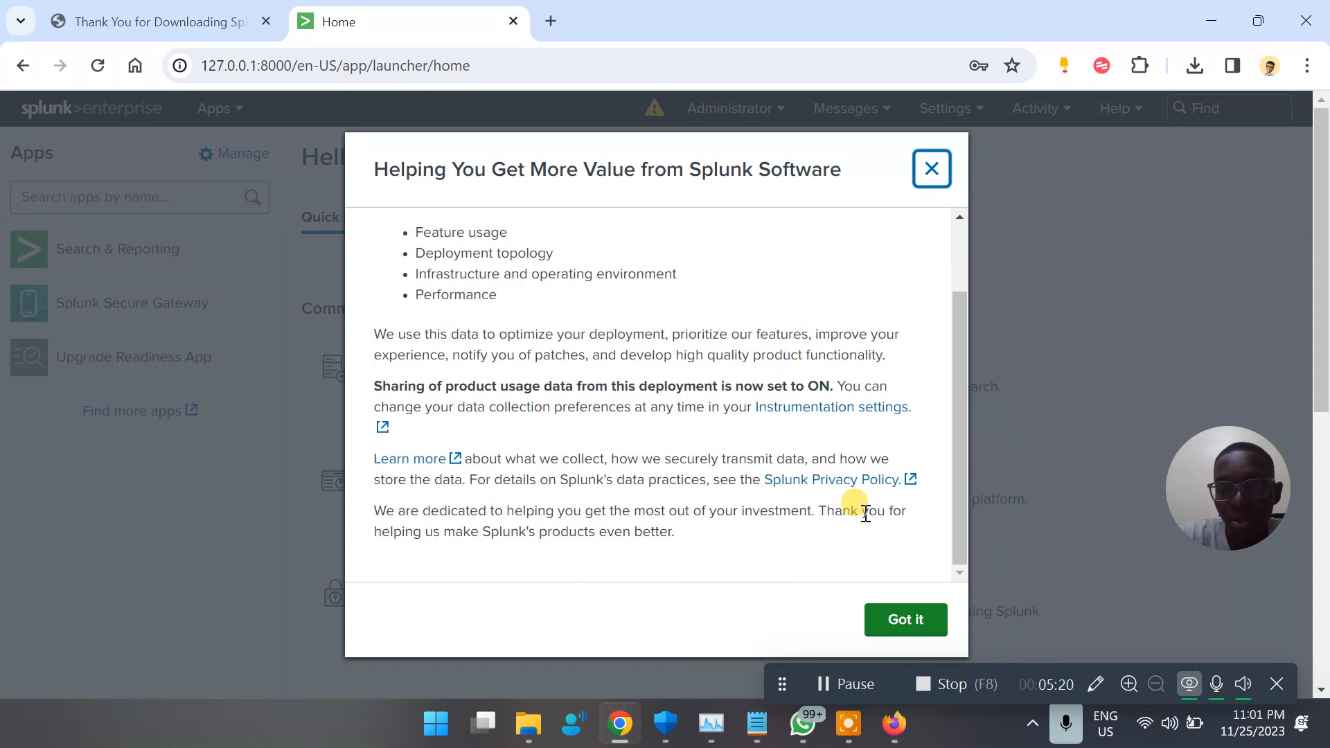
click(897, 619)
Examine the health report of the local Splunk deployment and close it
click(759, 114)
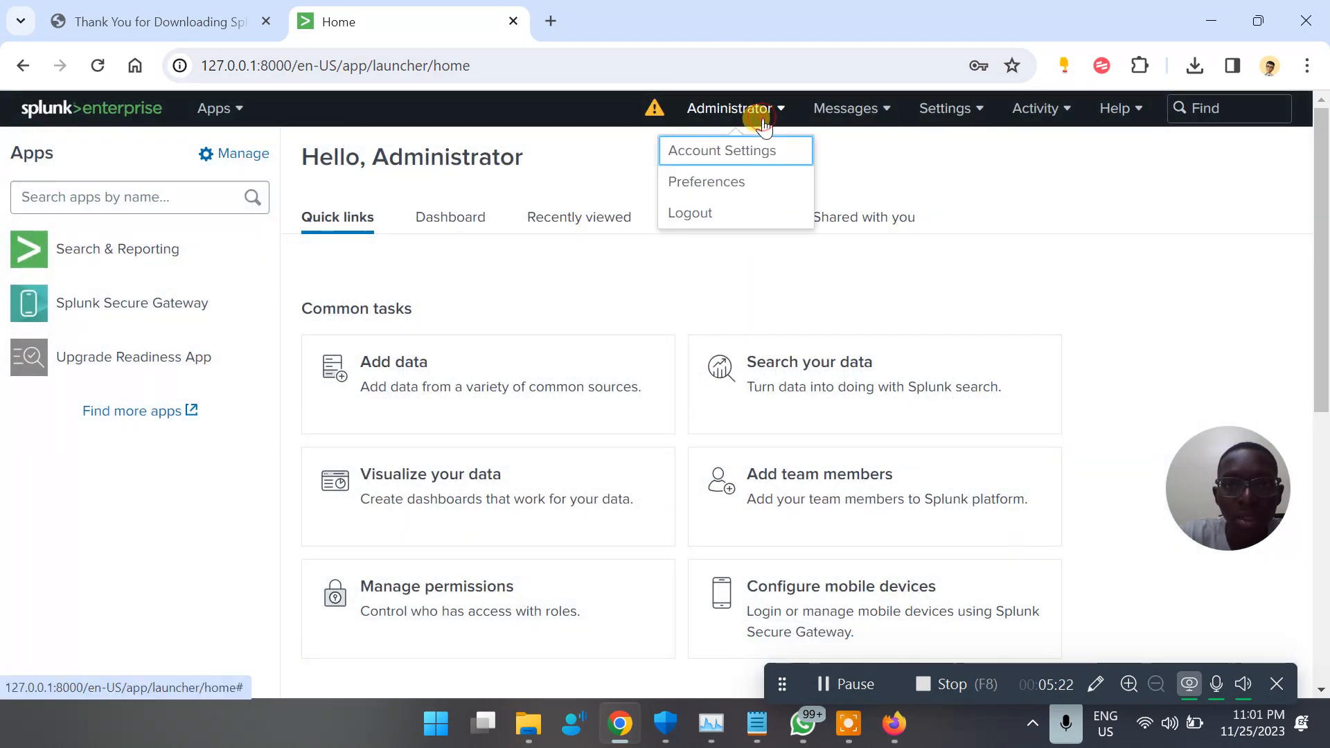
click(654, 115)
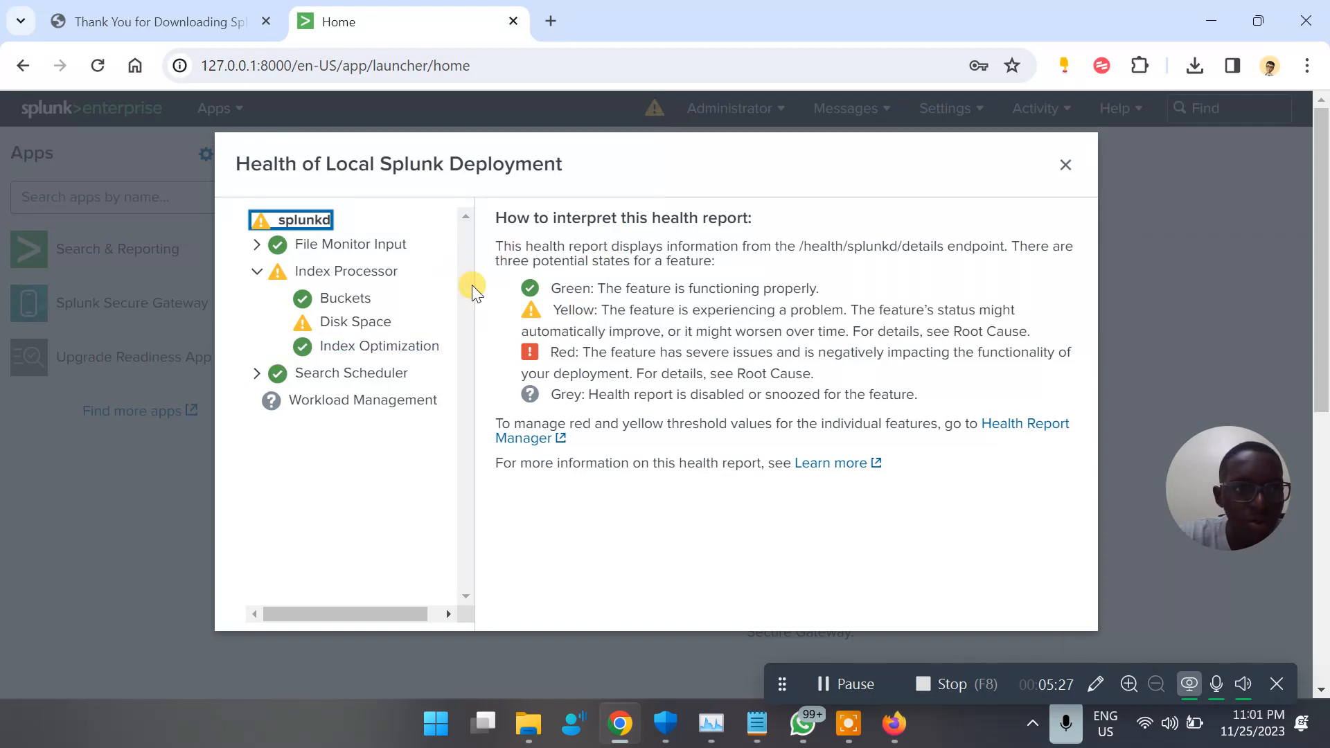
click(1064, 165)
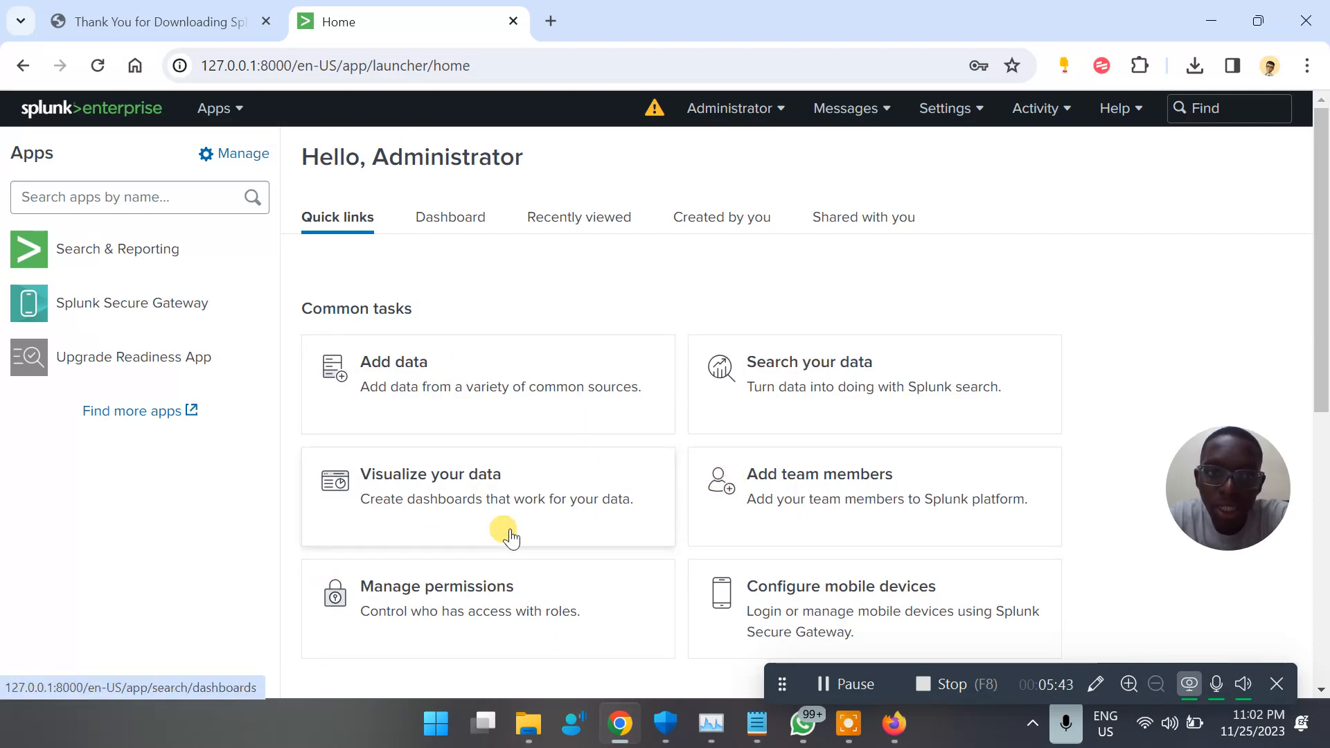
Look through the home page's dashboard, recently viewed, created by you and shared with you views, and return to the quick links
click(447, 217)
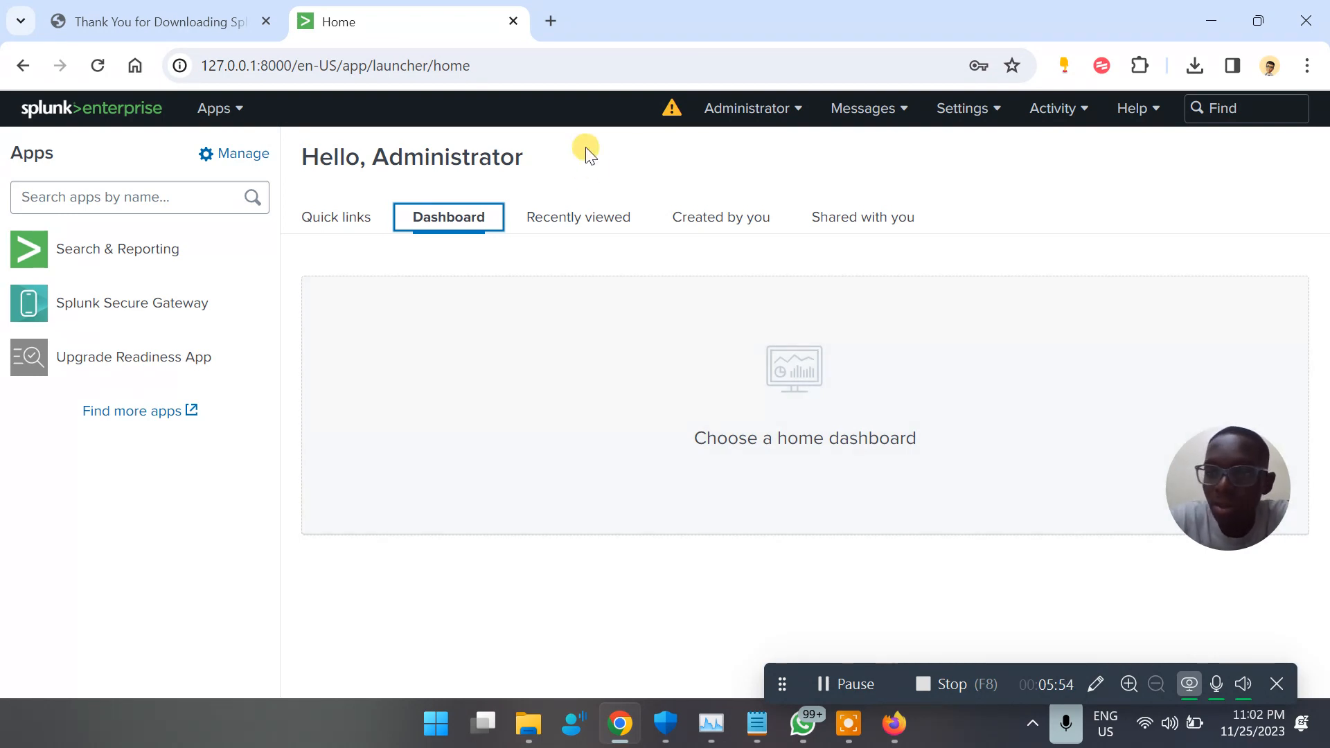
click(576, 219)
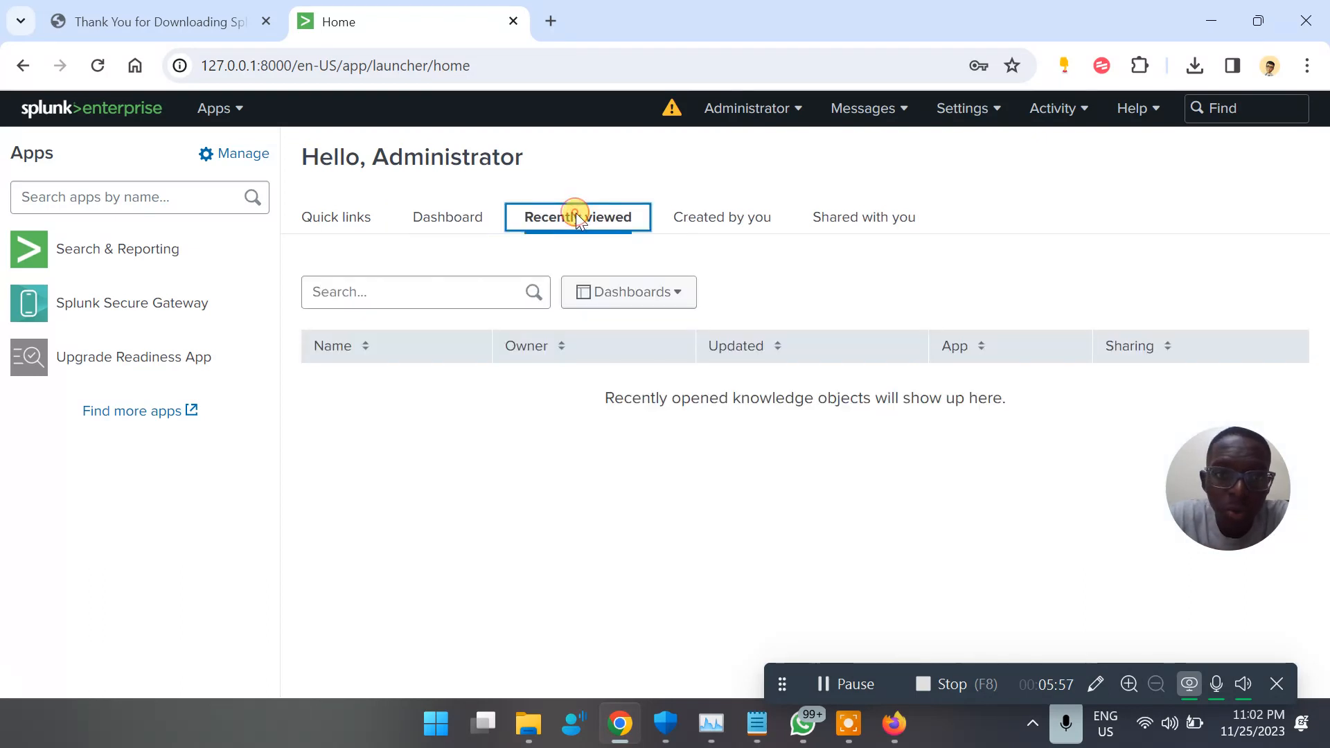
click(670, 219)
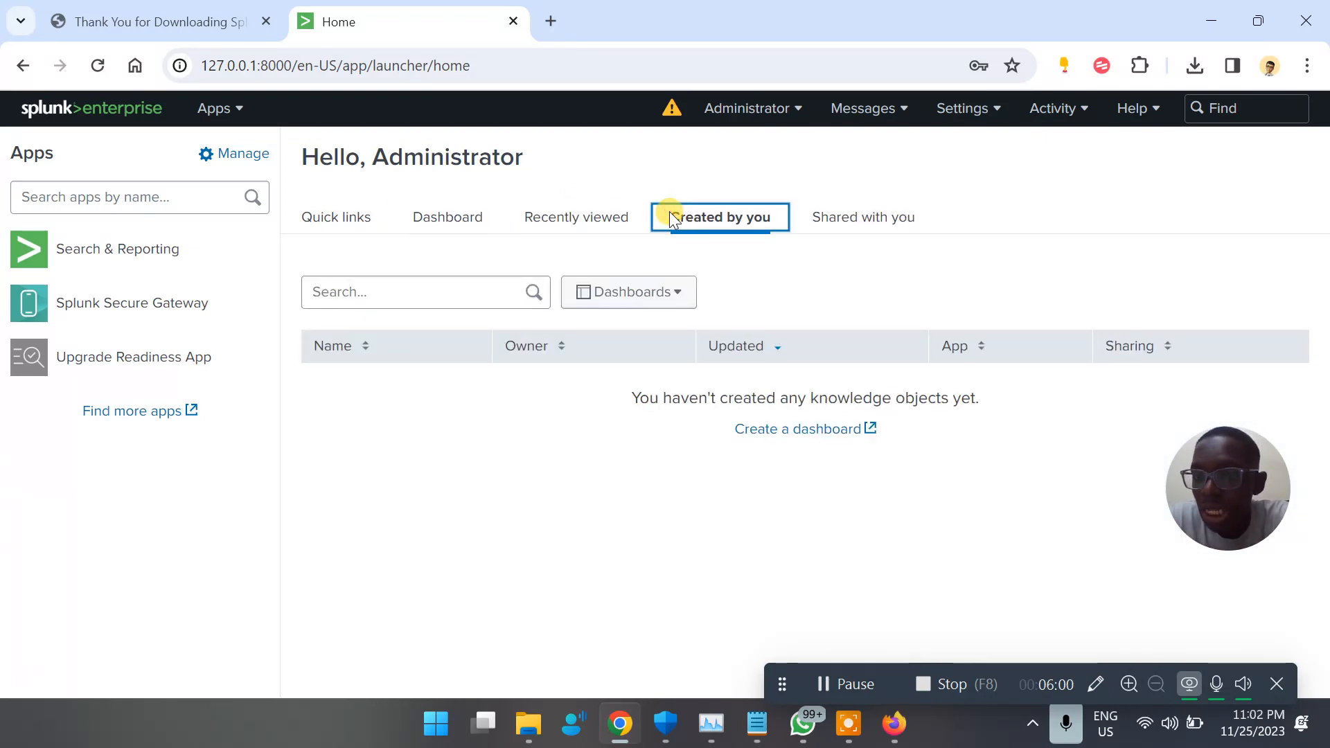
click(855, 212)
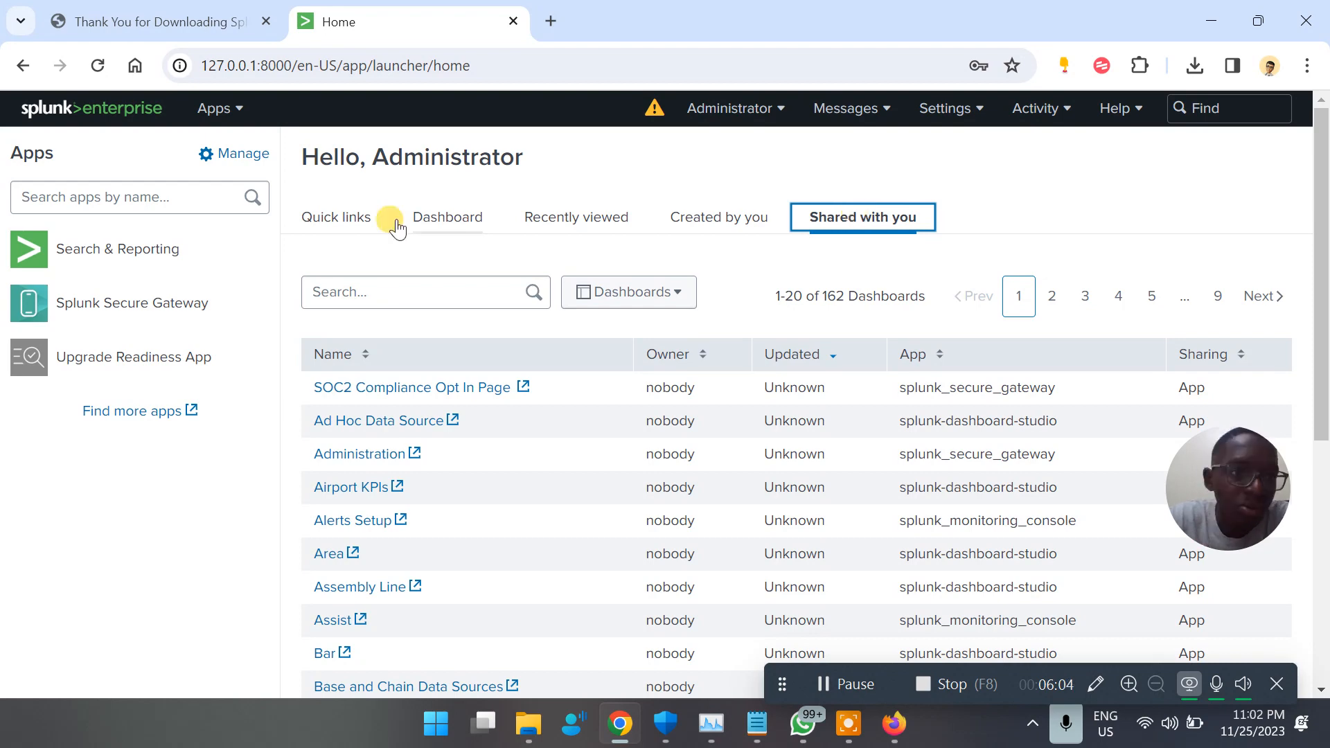
click(356, 212)
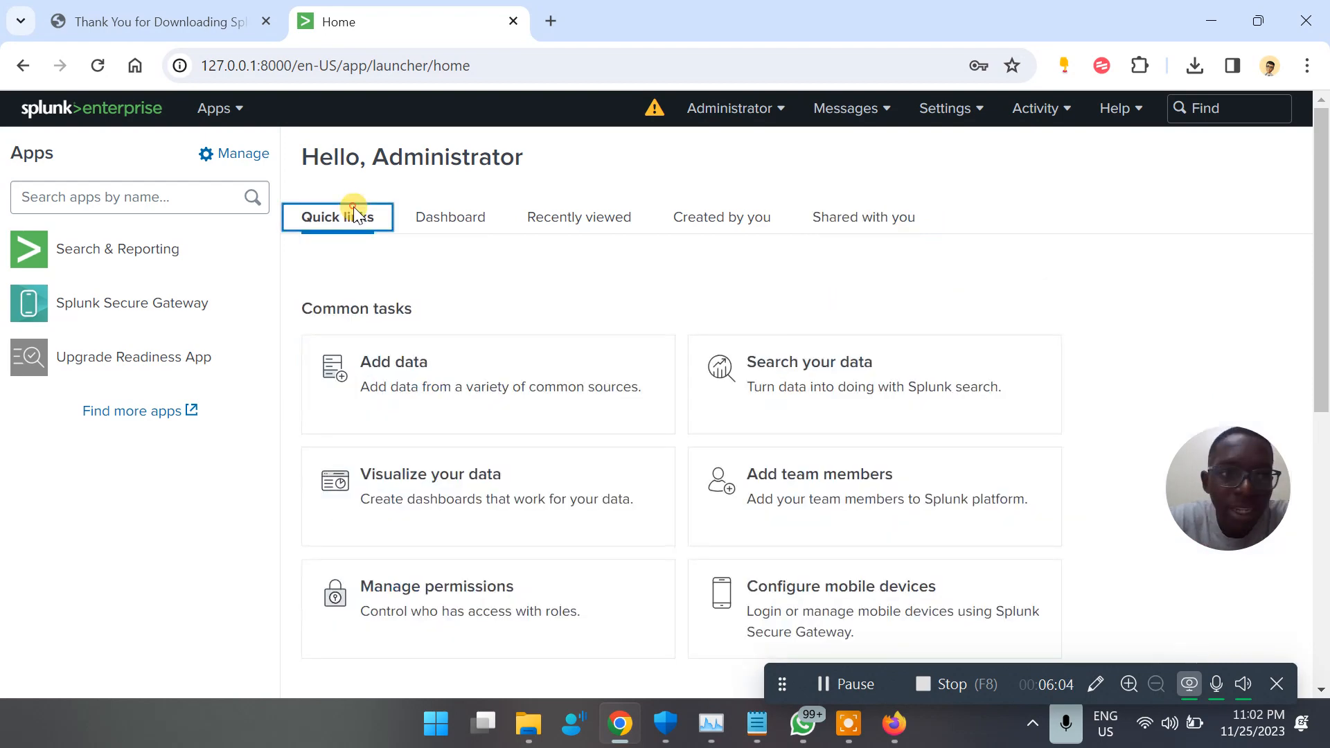
Review the available Splunk settings and open the page that lists the user roles
click(949, 110)
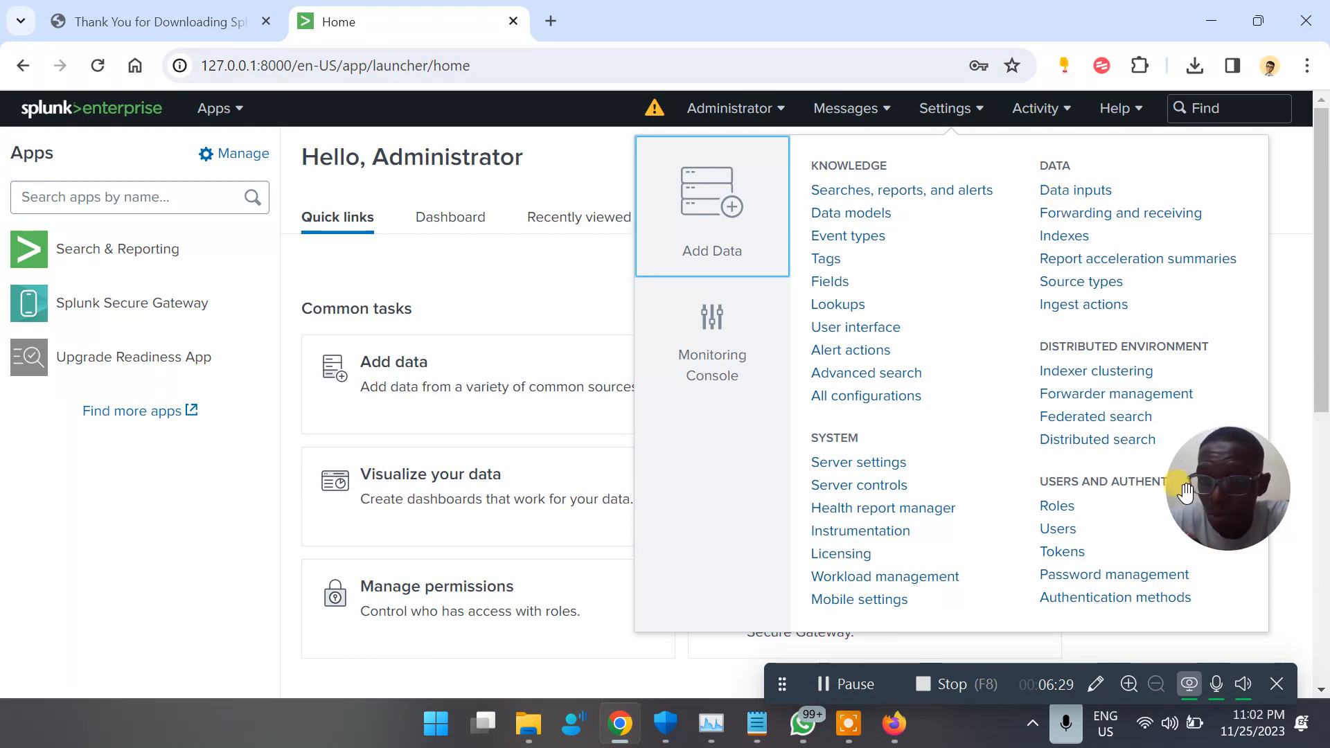
click(1057, 507)
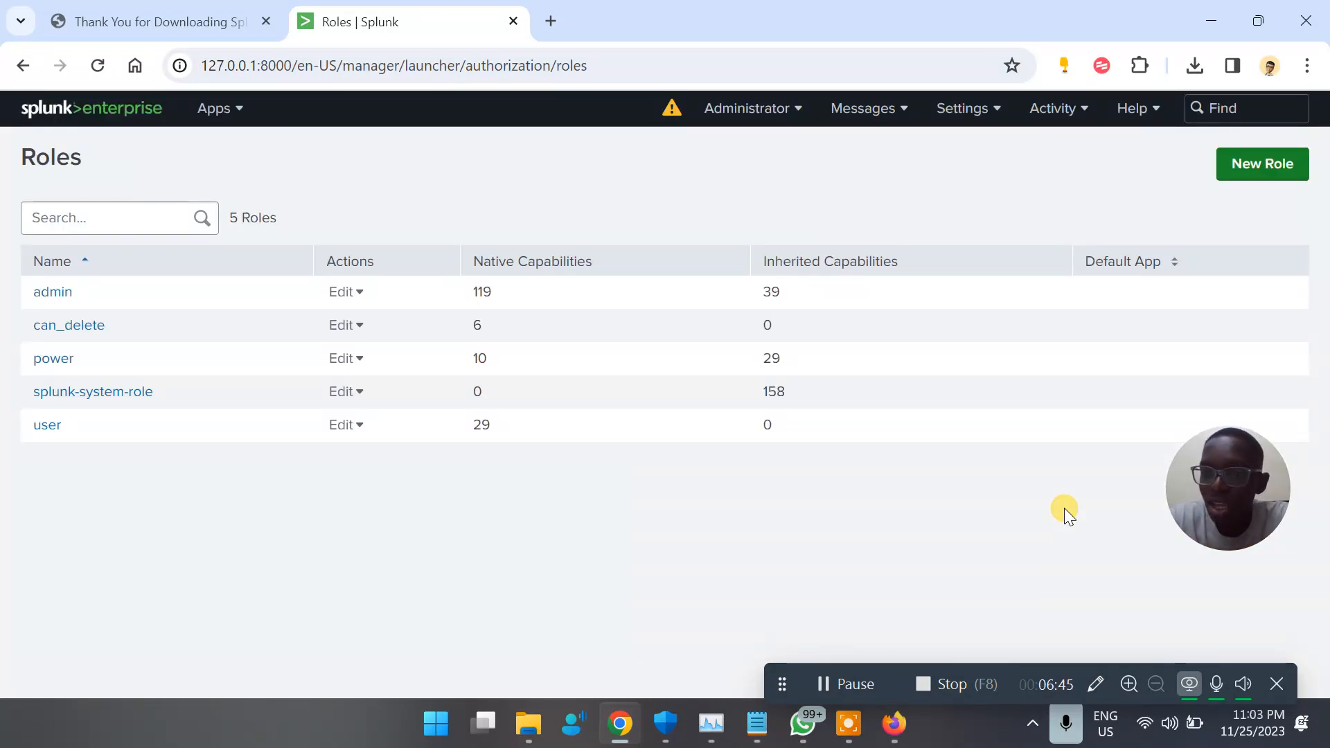
Search Google for "splunk roles" in a new browser tab
click(551, 21)
text(splunk)
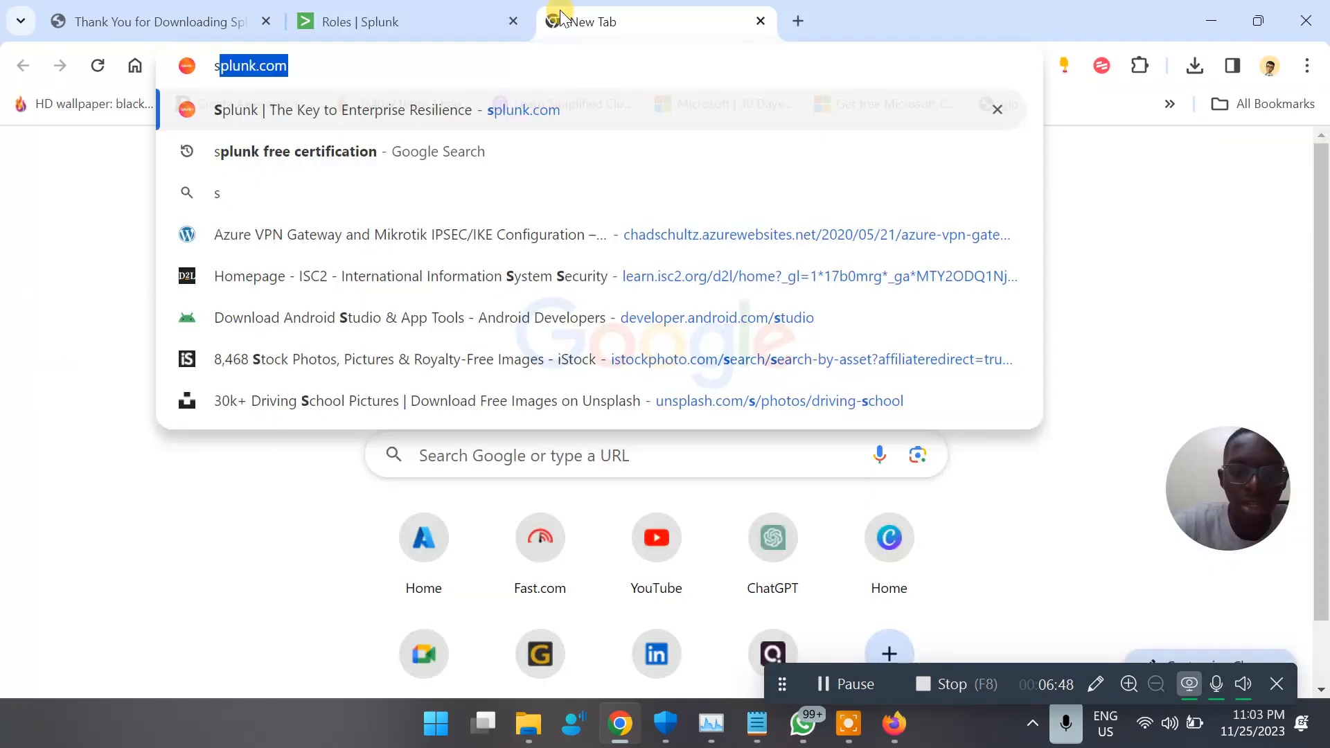
text(roles)
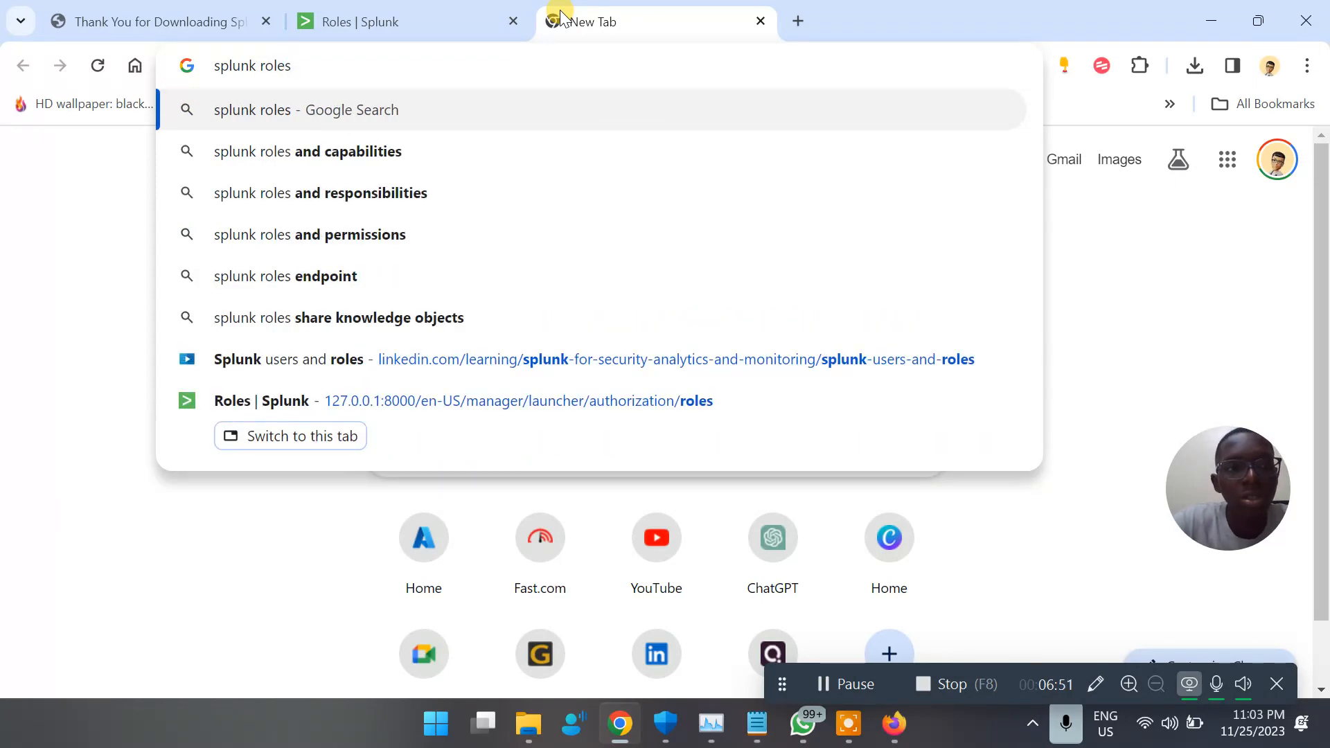
key(Return)
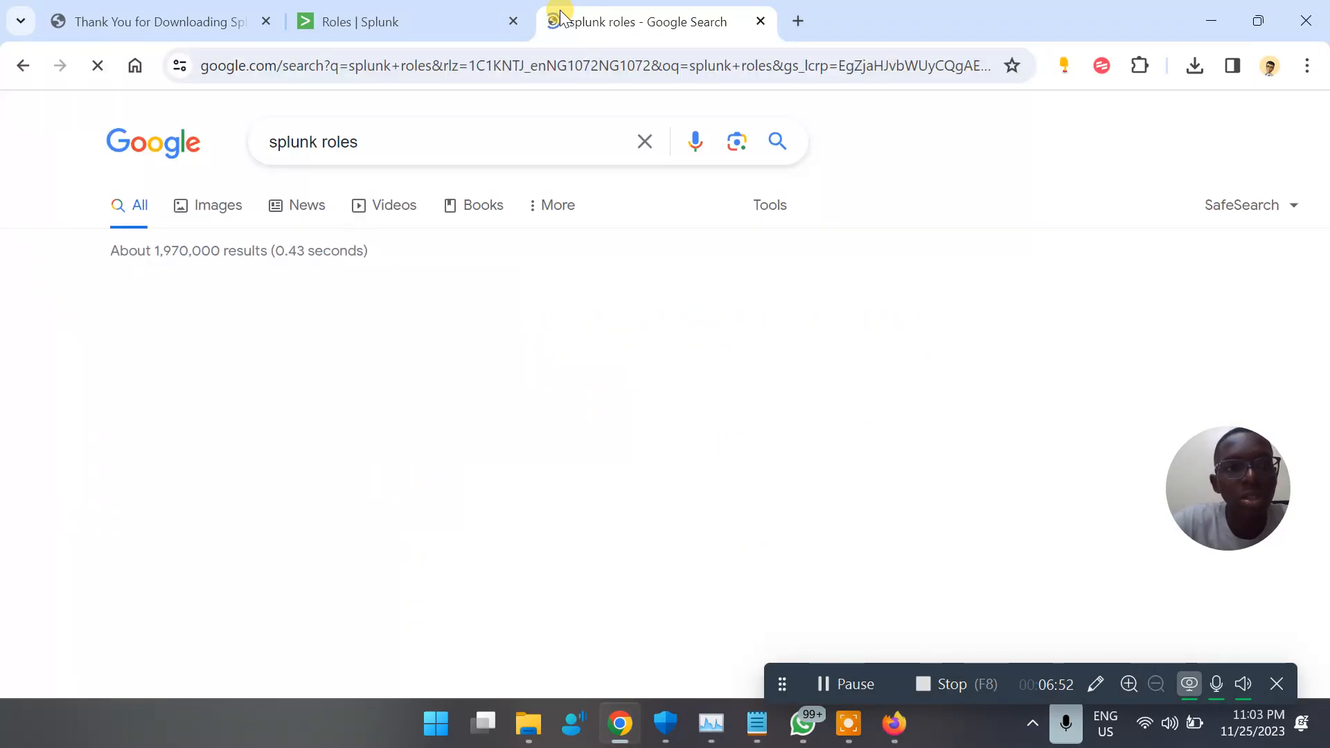
Read the answer to "What are the different roles in Splunk?" and skim the related questions in the search results
scroll(448, 433, down, 4)
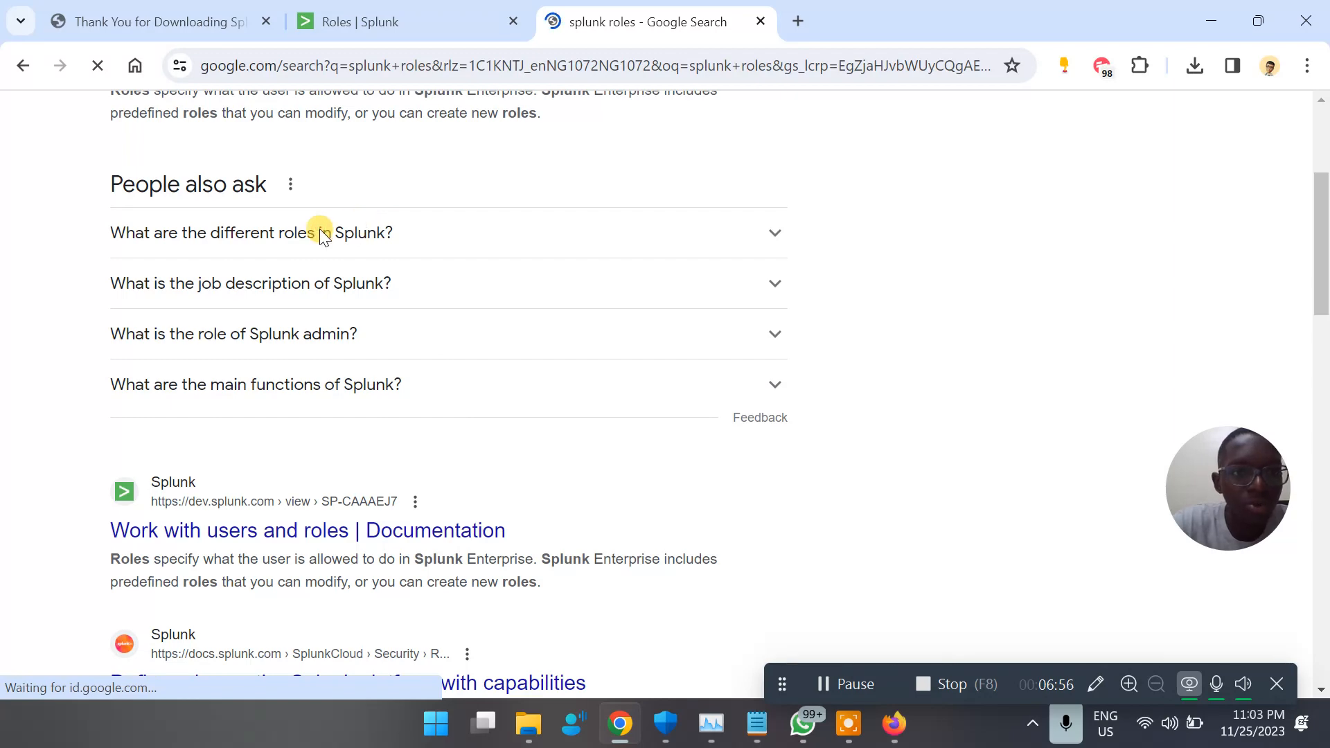
click(770, 235)
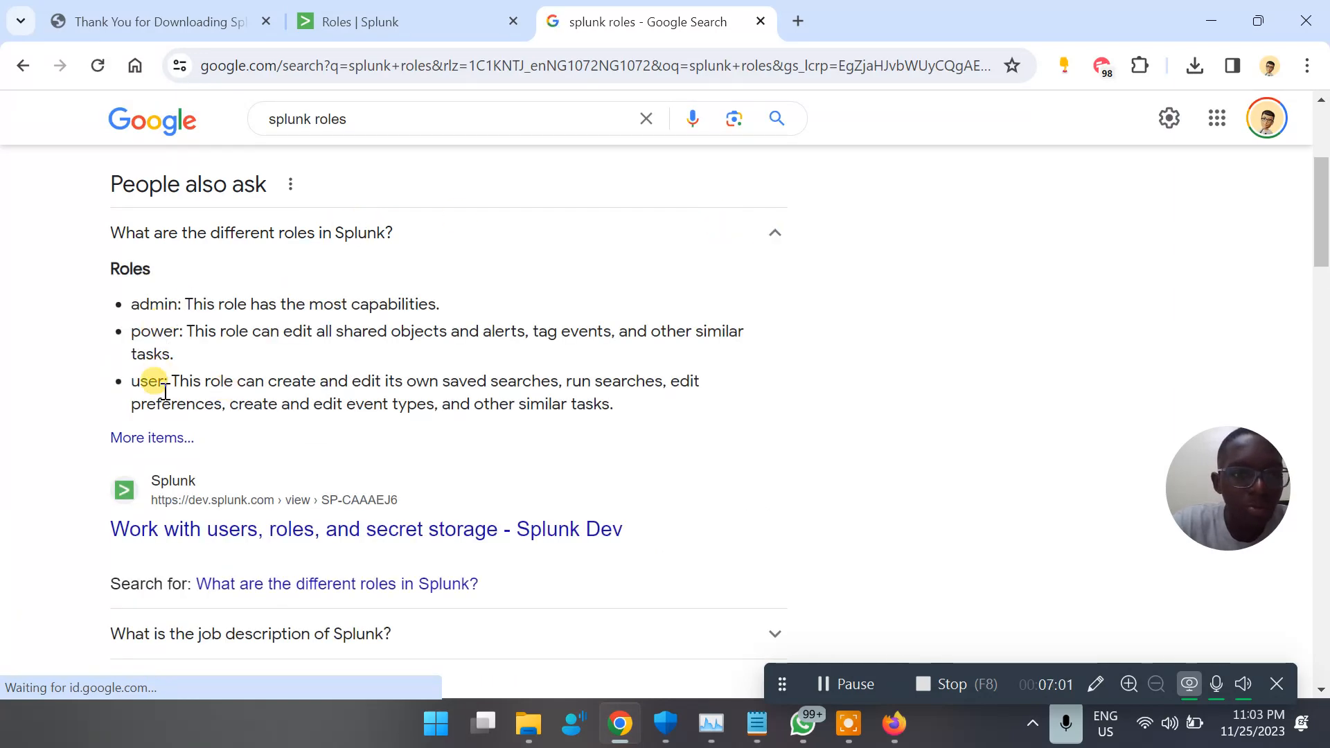
scroll(159, 391, down, 5)
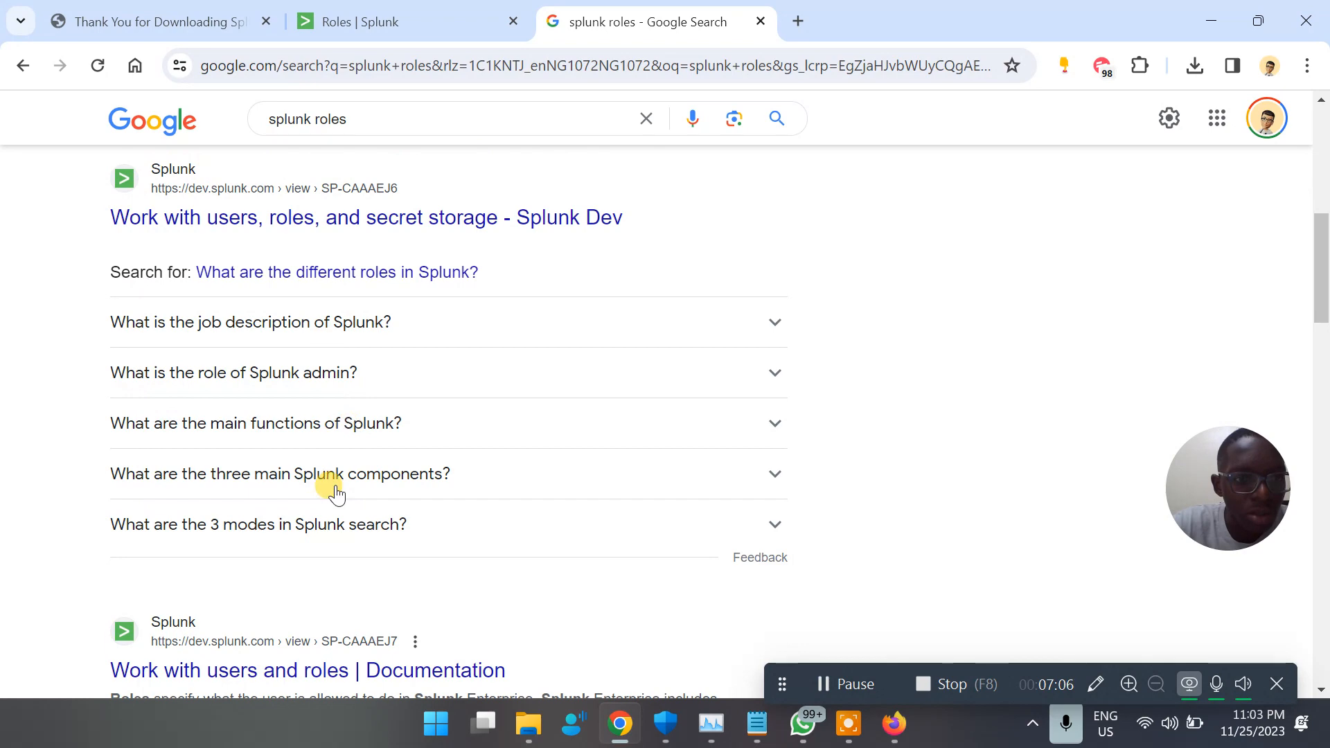
scroll(336, 489, down, 3)
scroll(336, 485, up, 5)
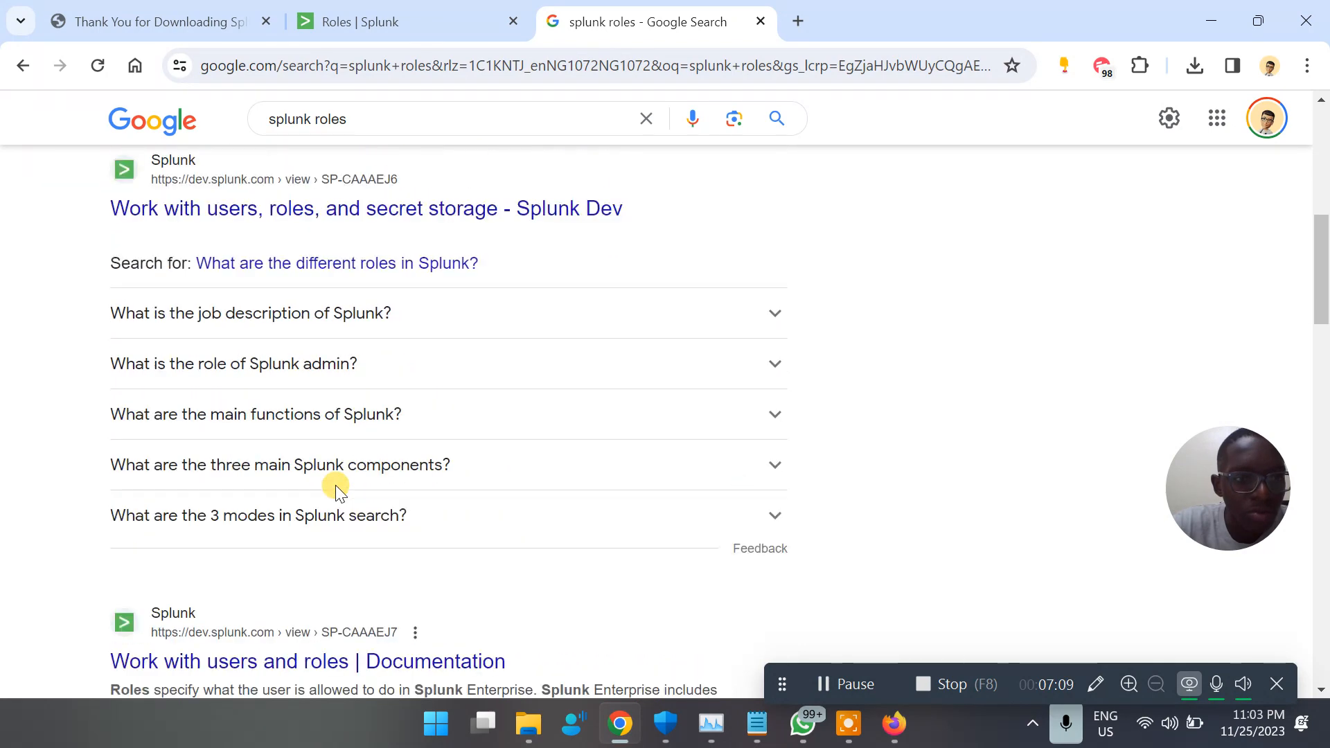
scroll(371, 430, up, 6)
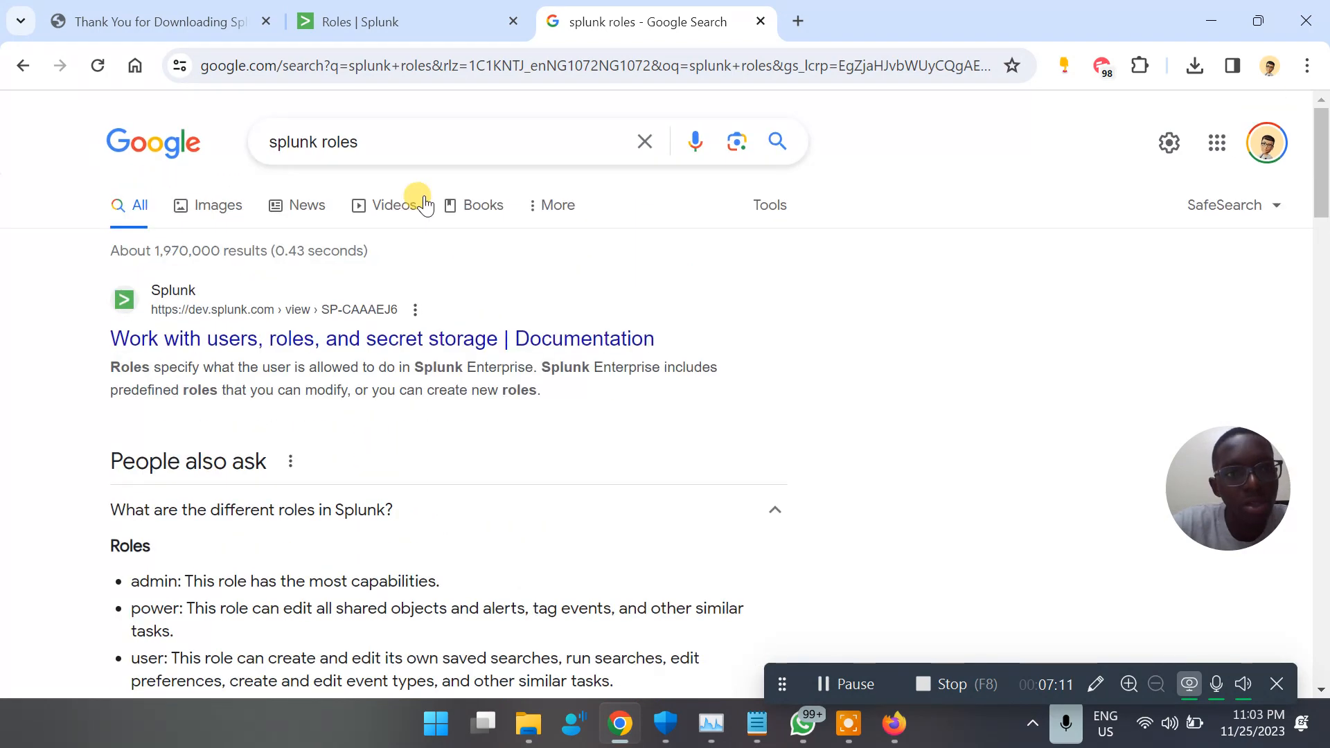
Change the Google search to "splunk careers" and open the current job listings on Splunk's website
double_click(350, 142)
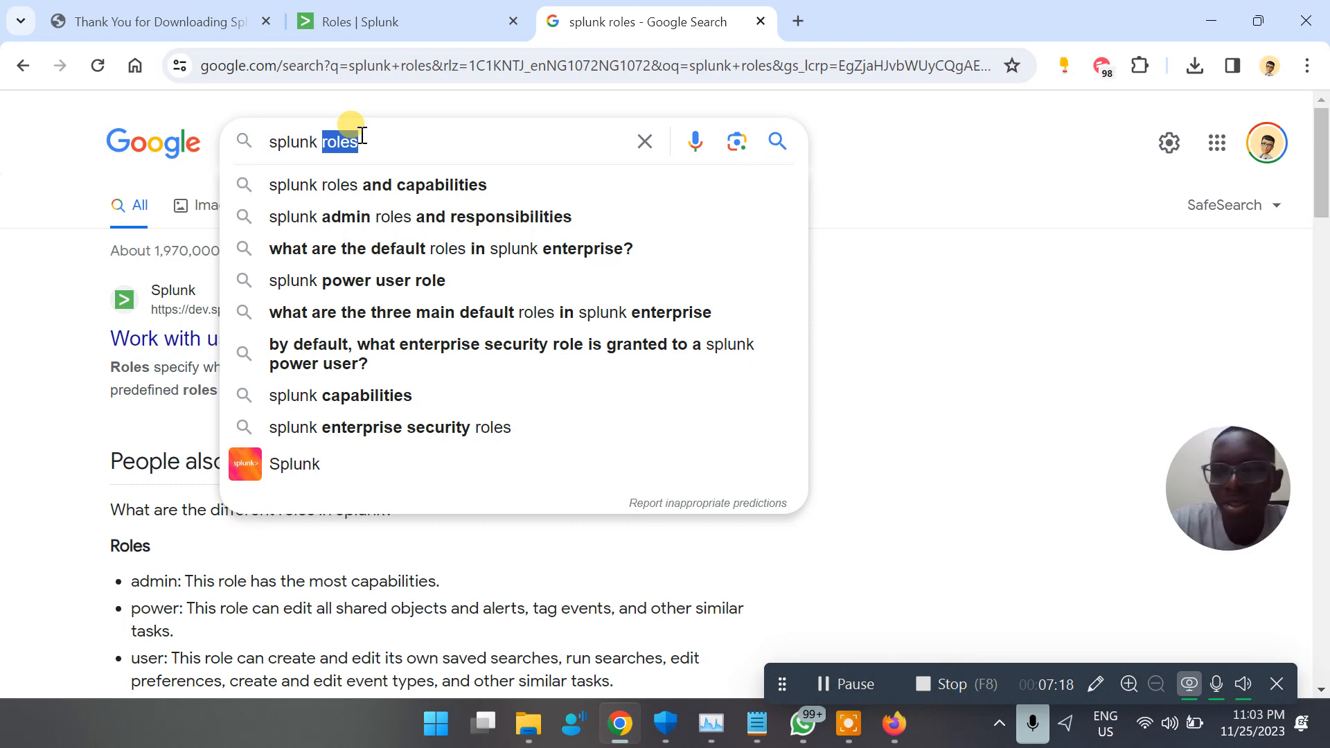
key(BackSpace)
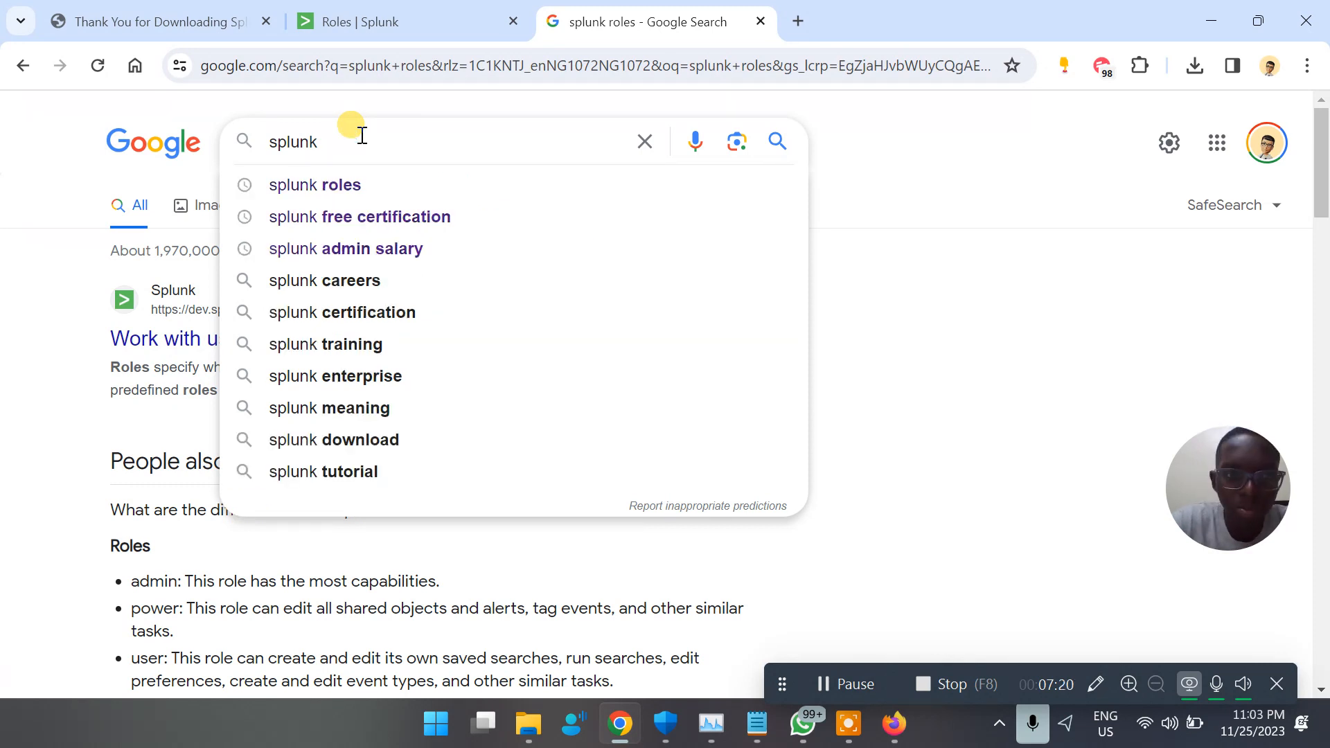
click(367, 274)
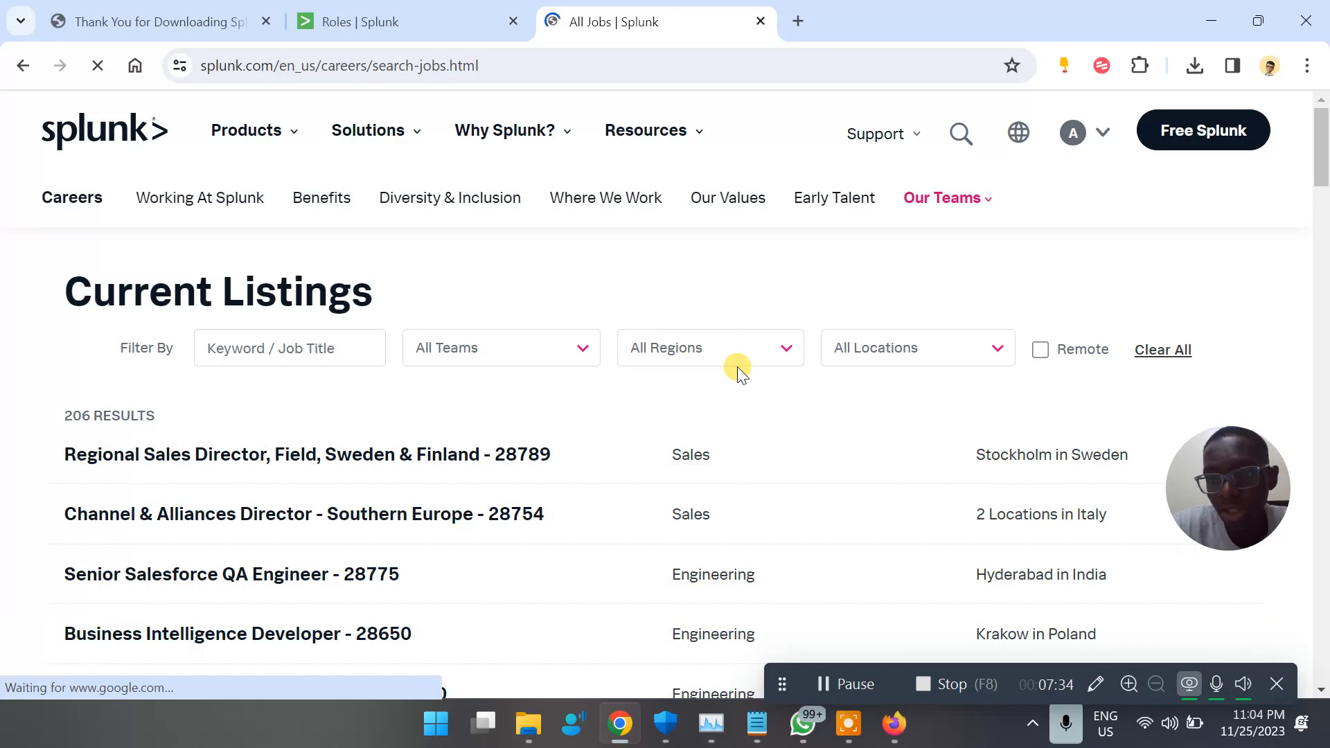
Browse the job titles, teams and locations in Splunk's current listings, and load more results
scroll(502, 427, down, 1)
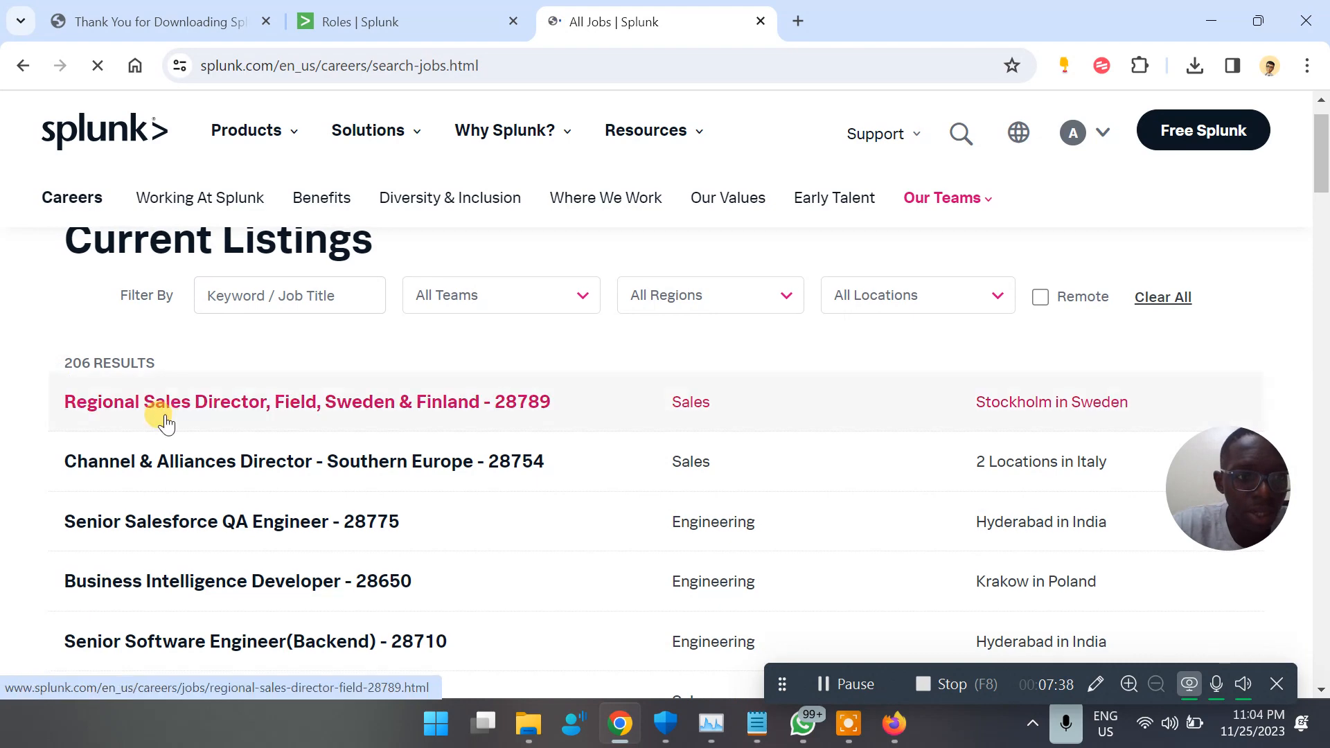
scroll(207, 414, down, 2)
scroll(214, 454, down, 4)
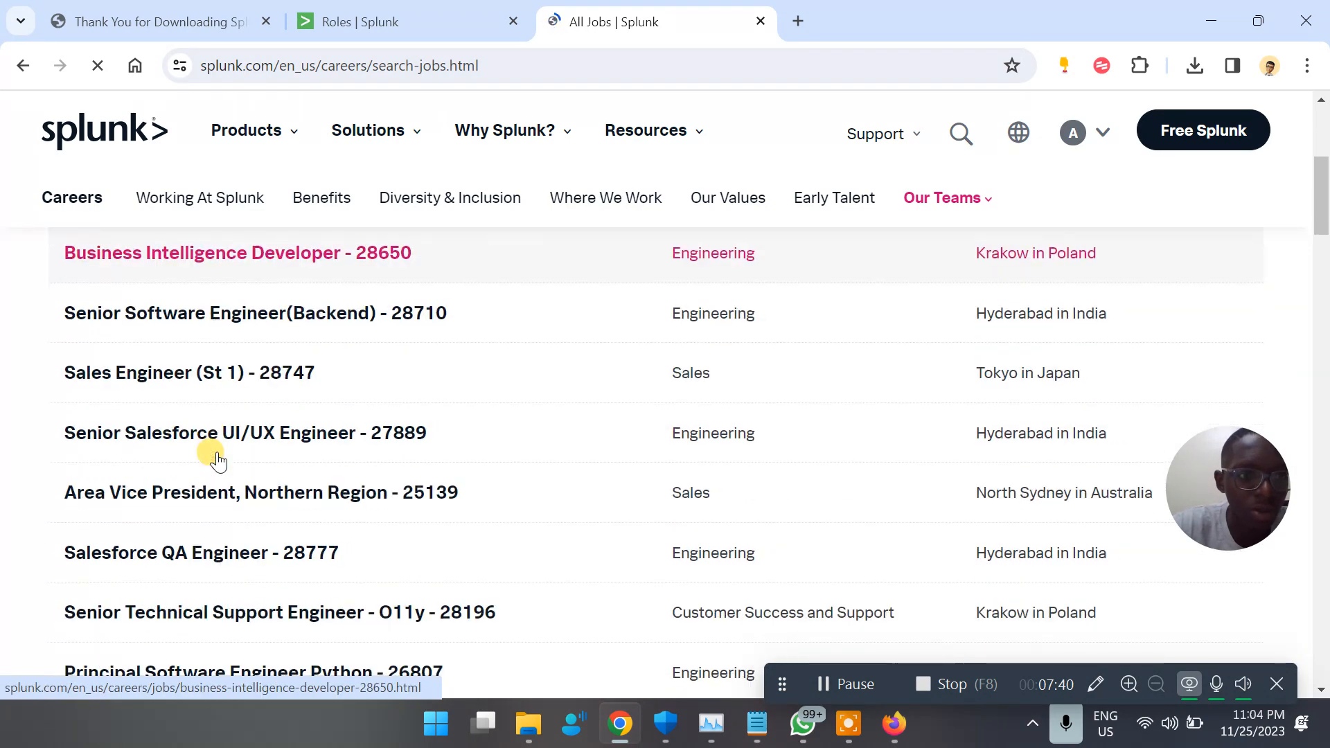
scroll(246, 430, down, 10)
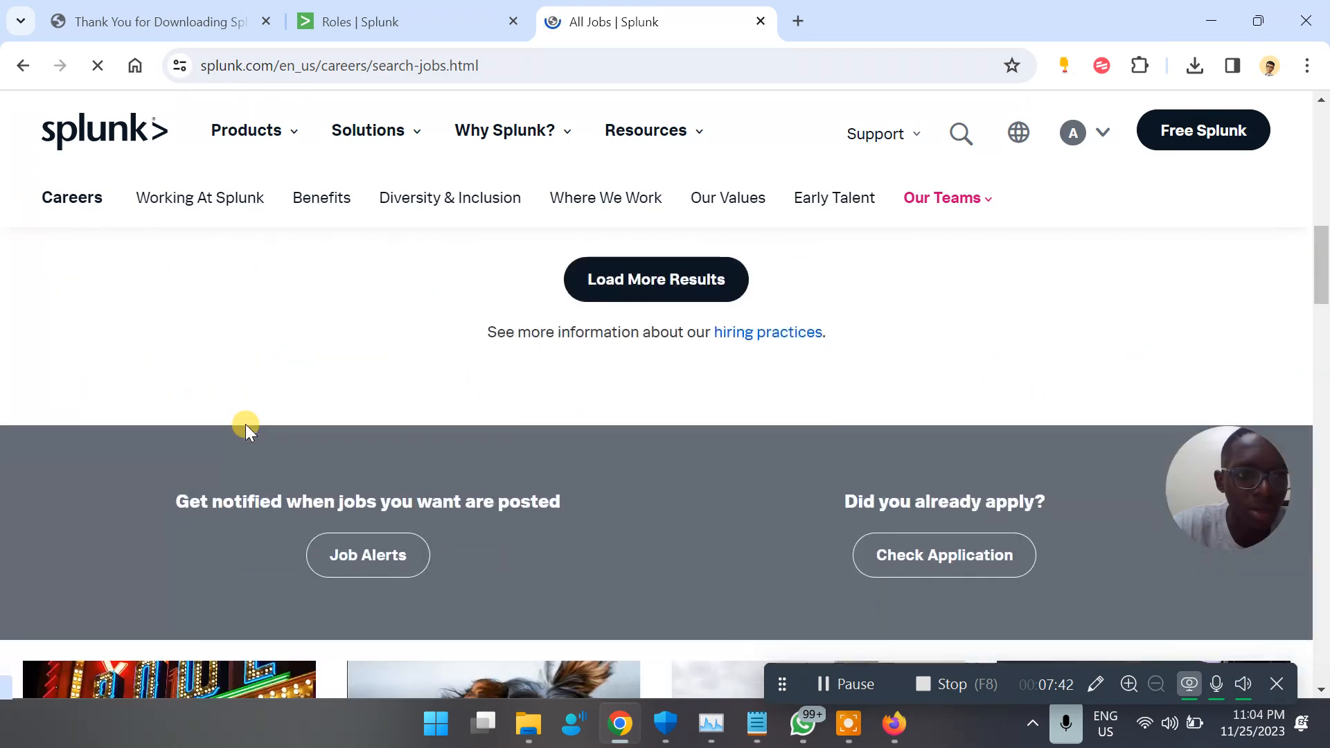
scroll(246, 426, up, 3)
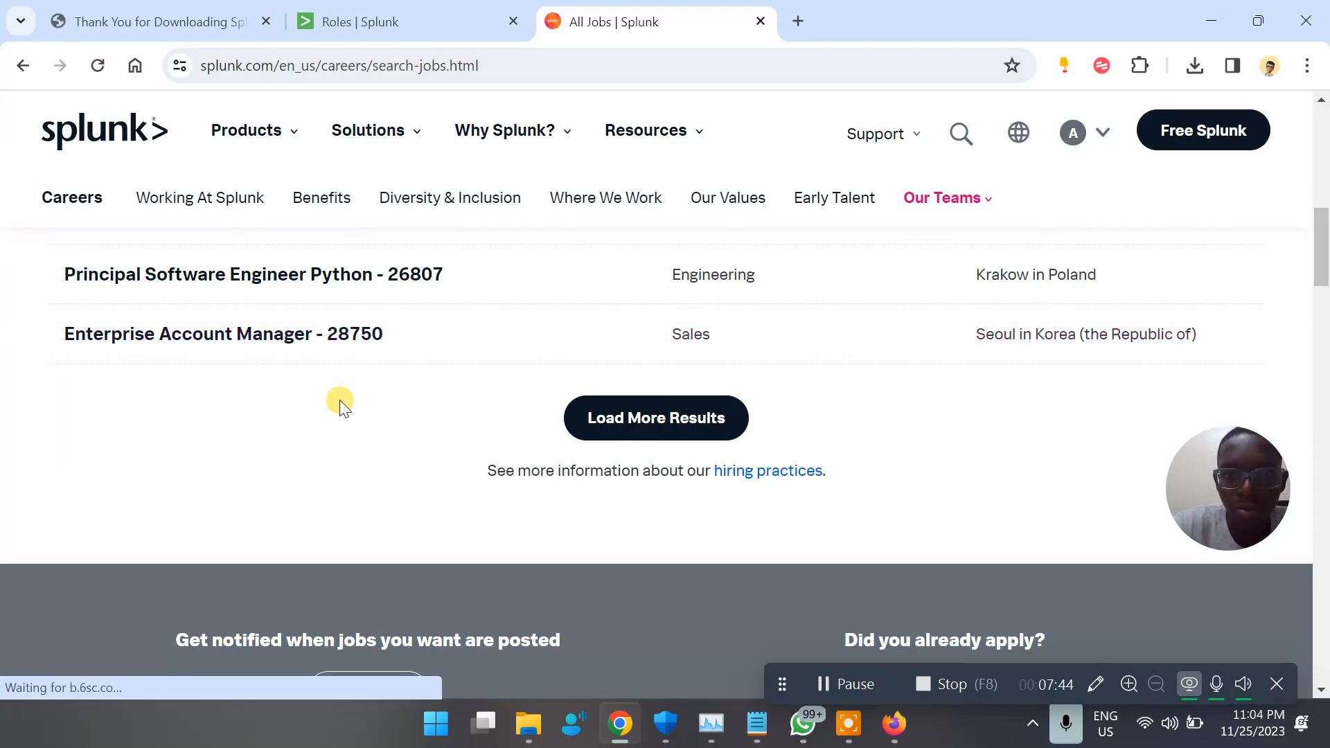
scroll(340, 403, up, 2)
click(690, 492)
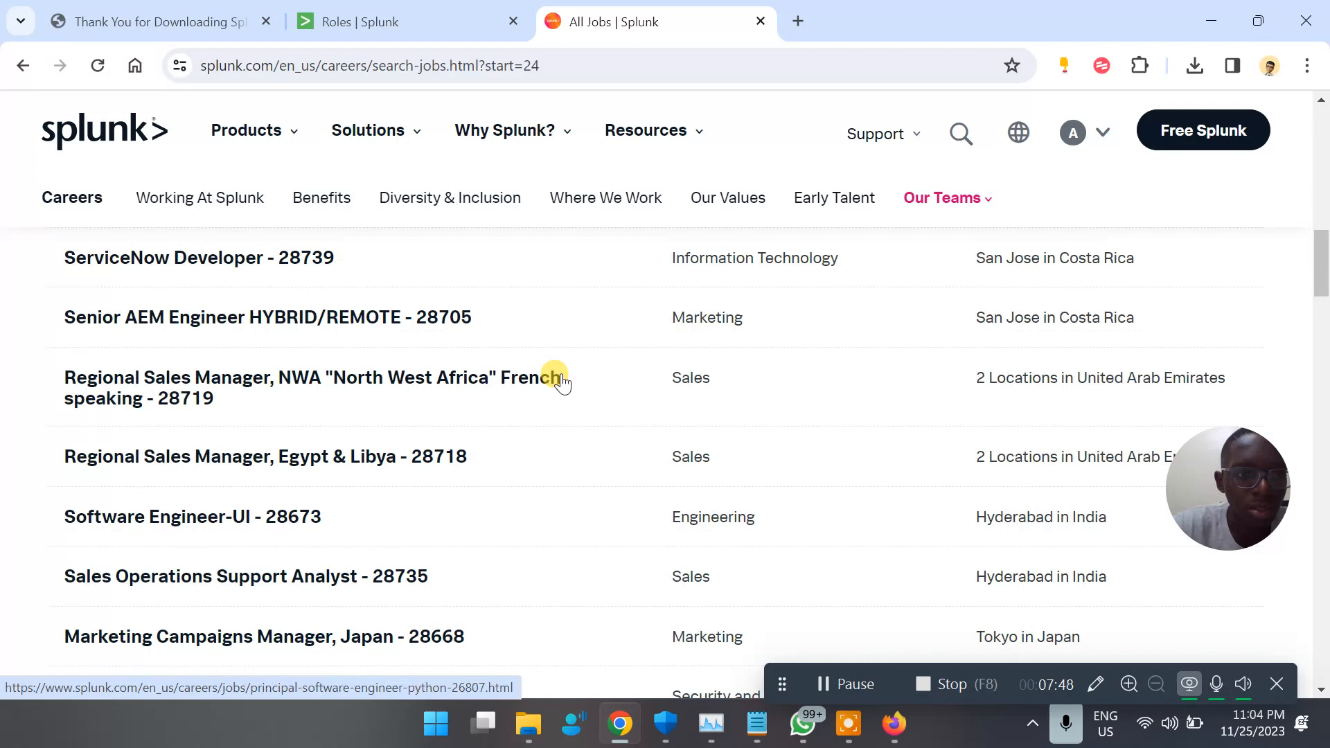
scroll(561, 382, down, 3)
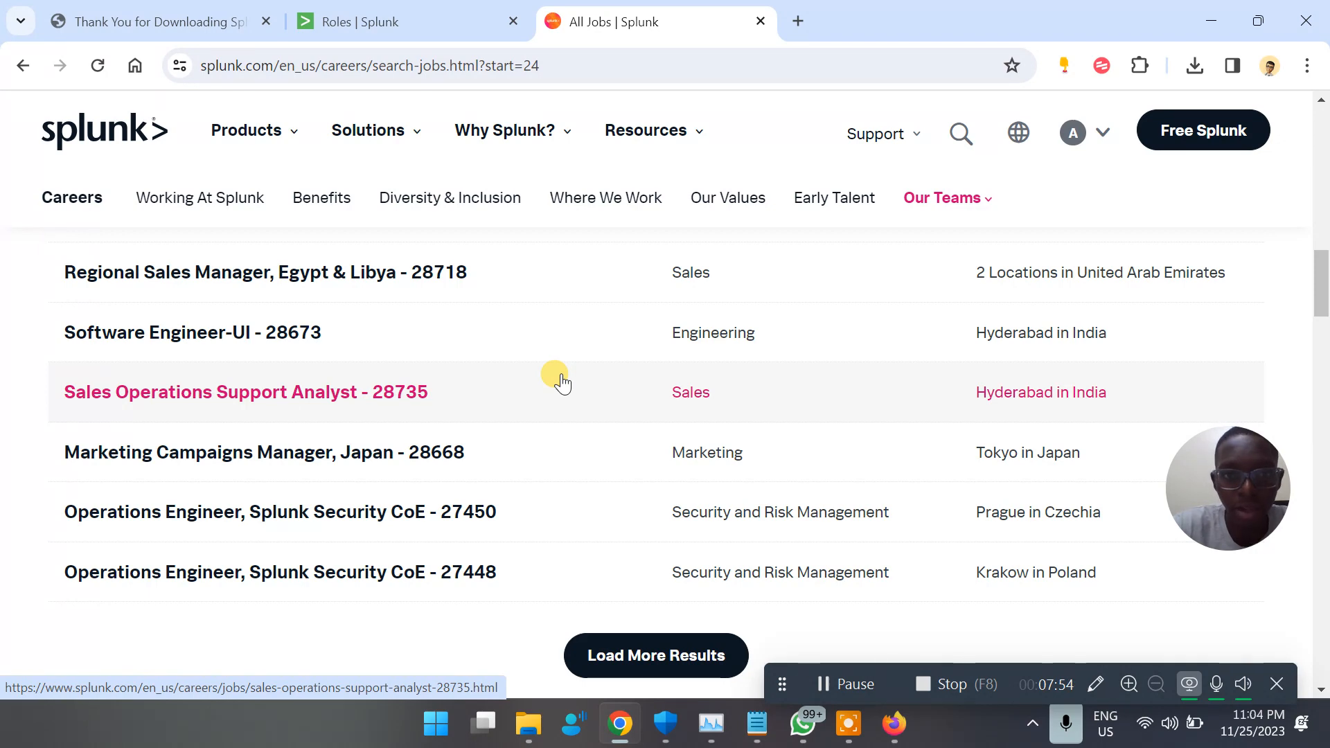
Finish browsing Splunk's current job listings, return to the Google results for "splunk careers" and skim them
scroll(562, 383, down, 1)
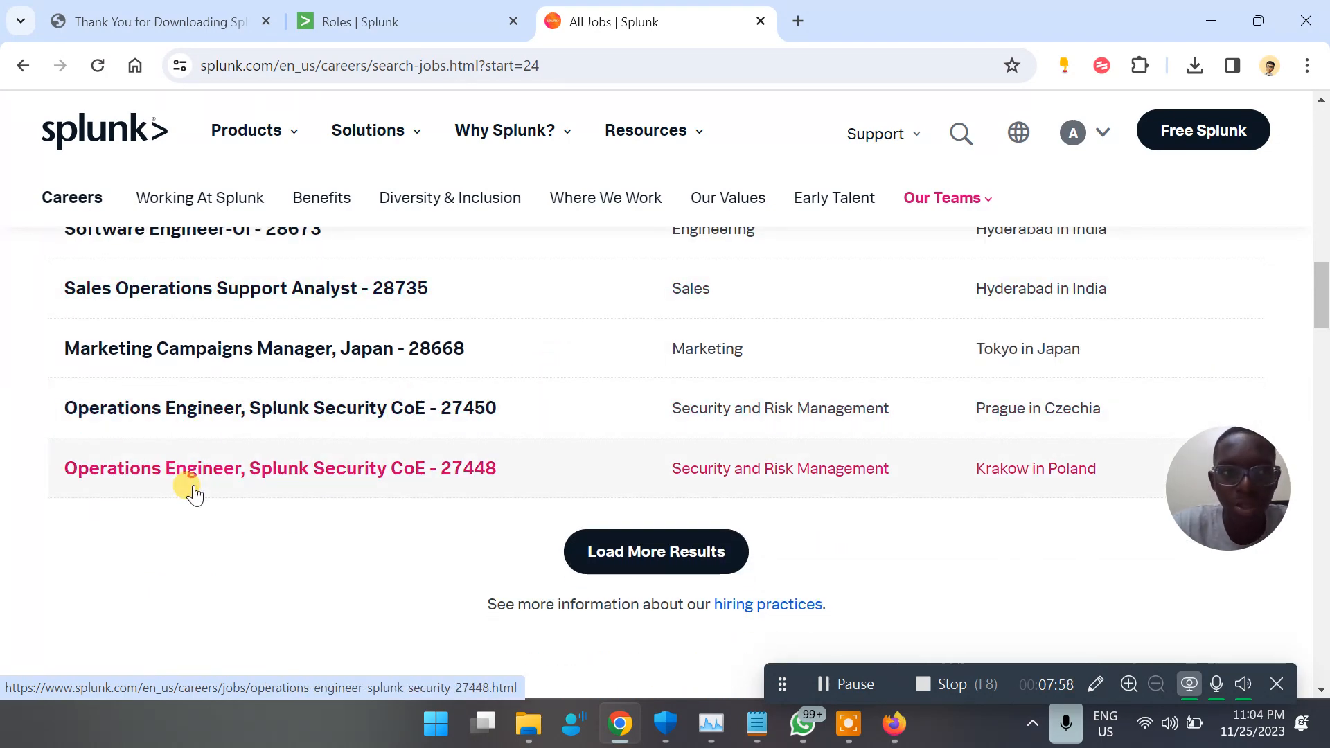
scroll(195, 494, up, 15)
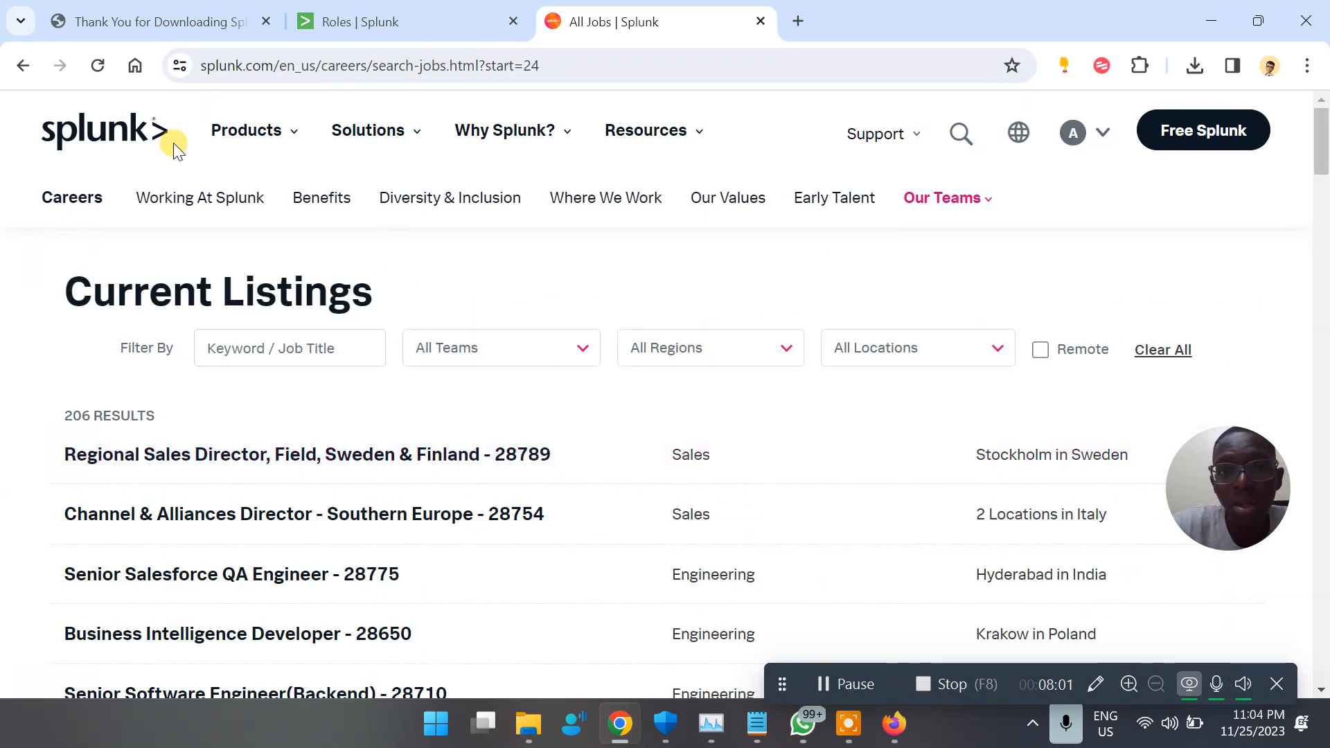
click(9, 60)
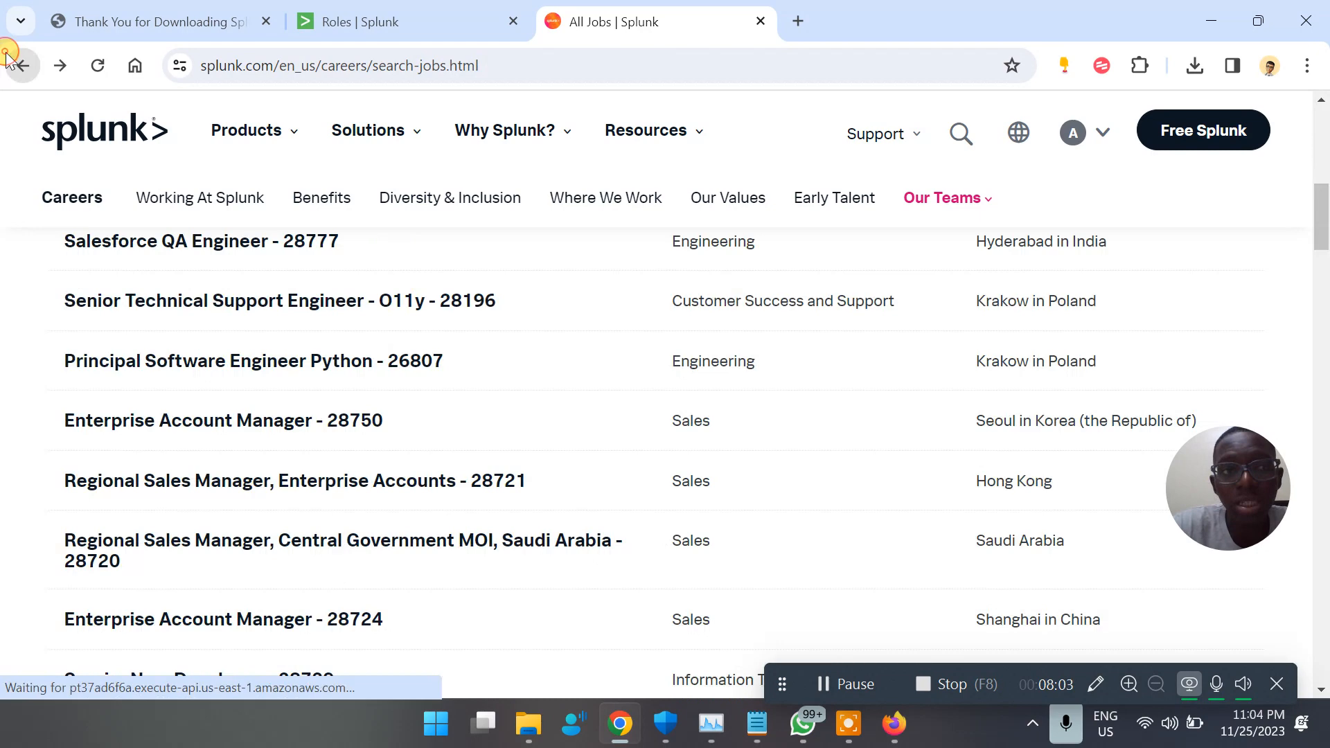
click(8, 60)
scroll(387, 438, down, 5)
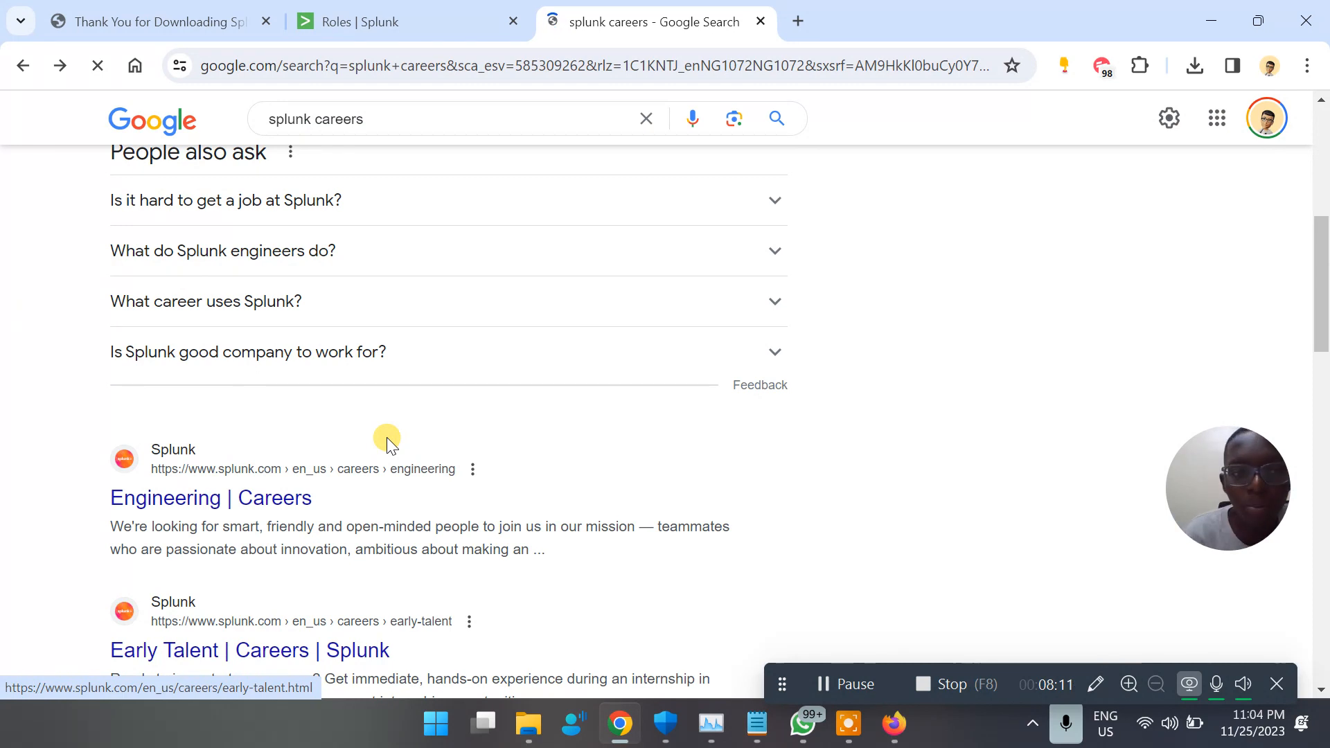
scroll(386, 437, up, 5)
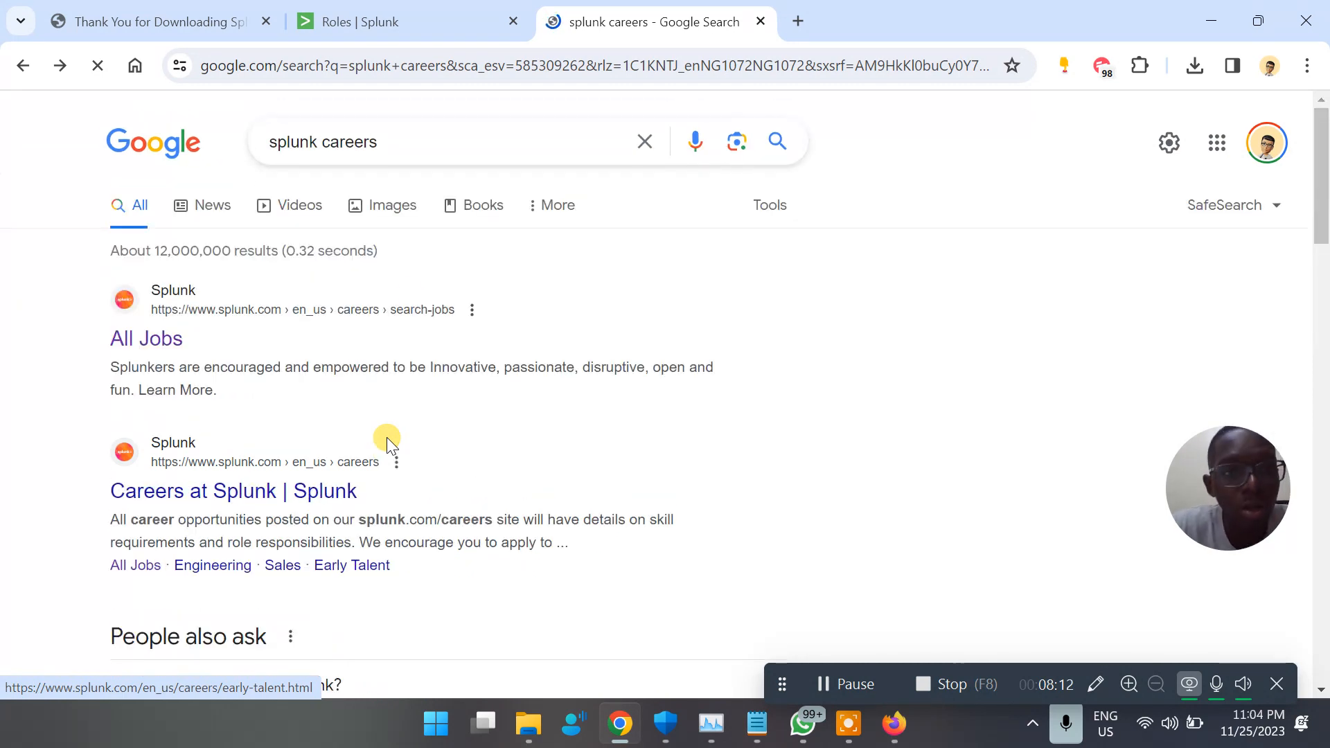
Change the Google search to "job roles in splunk"
triple_click(368, 145)
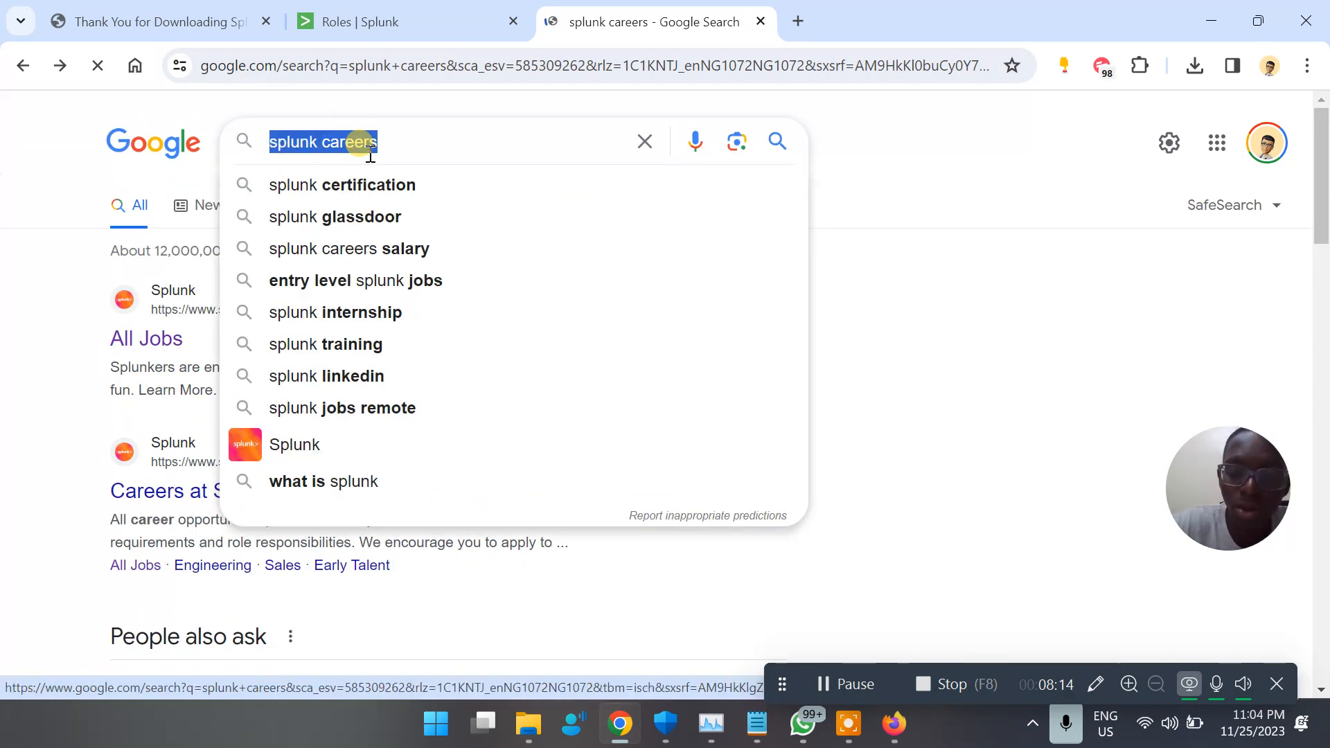
text(jo)
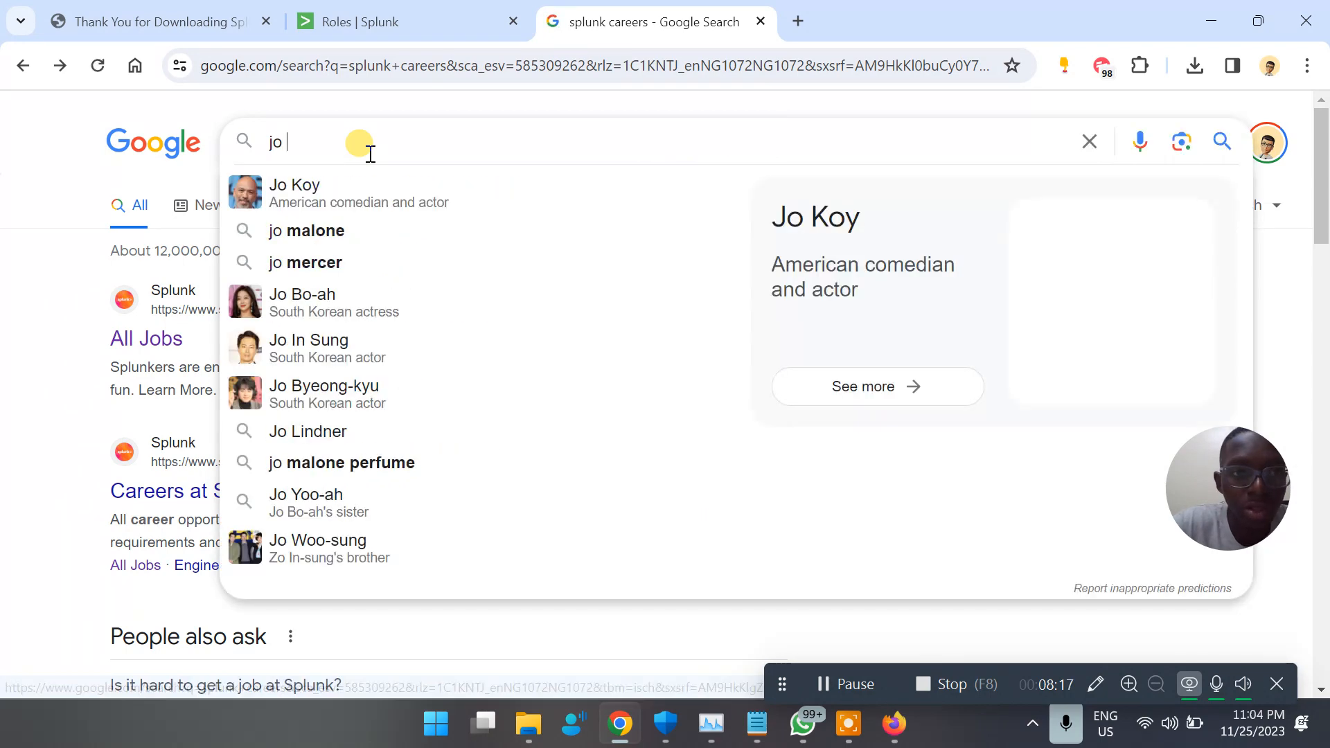
text(b r)
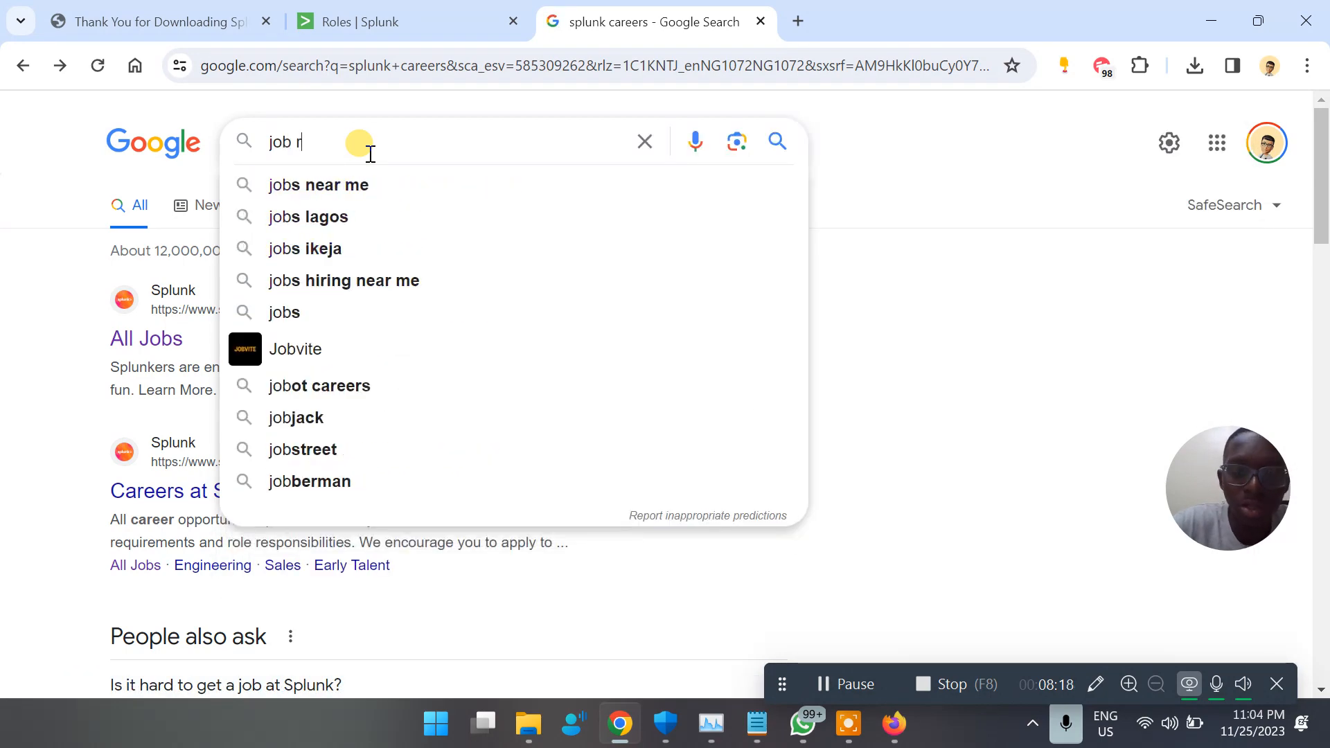
text(oles)
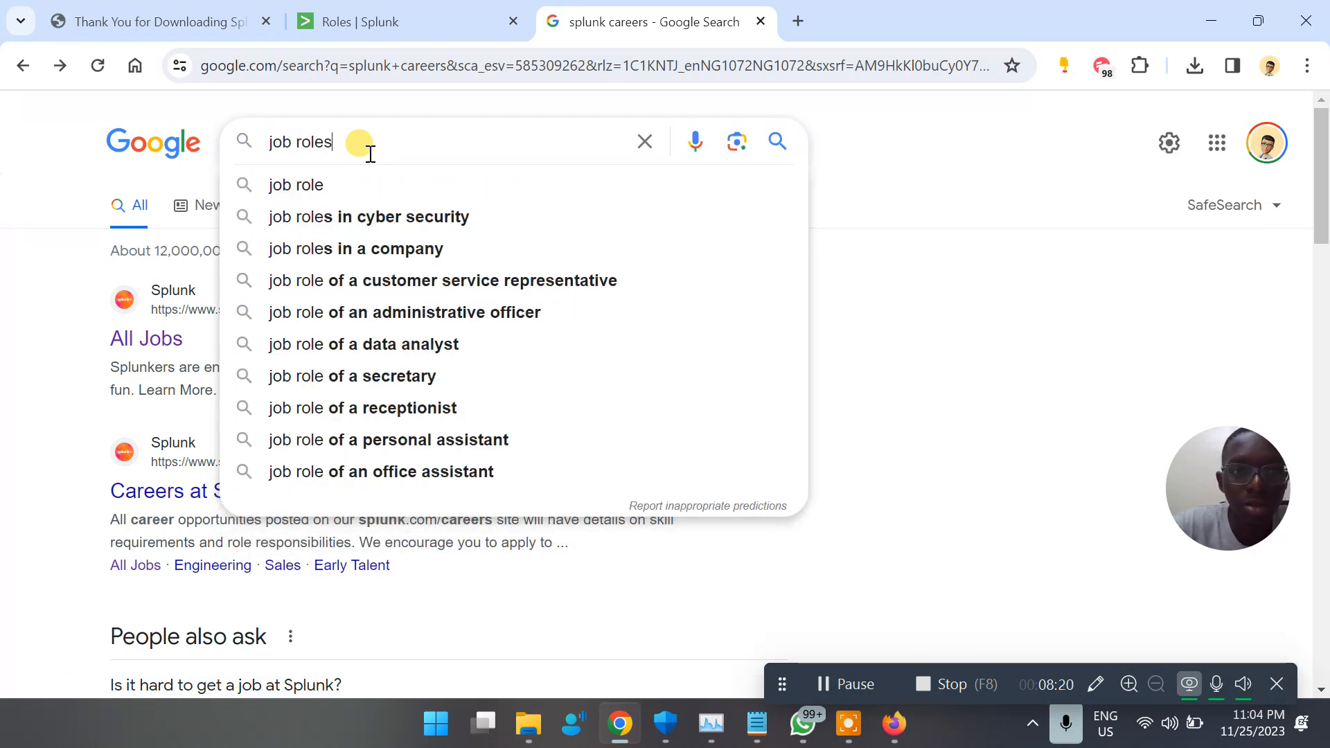
text( in splun)
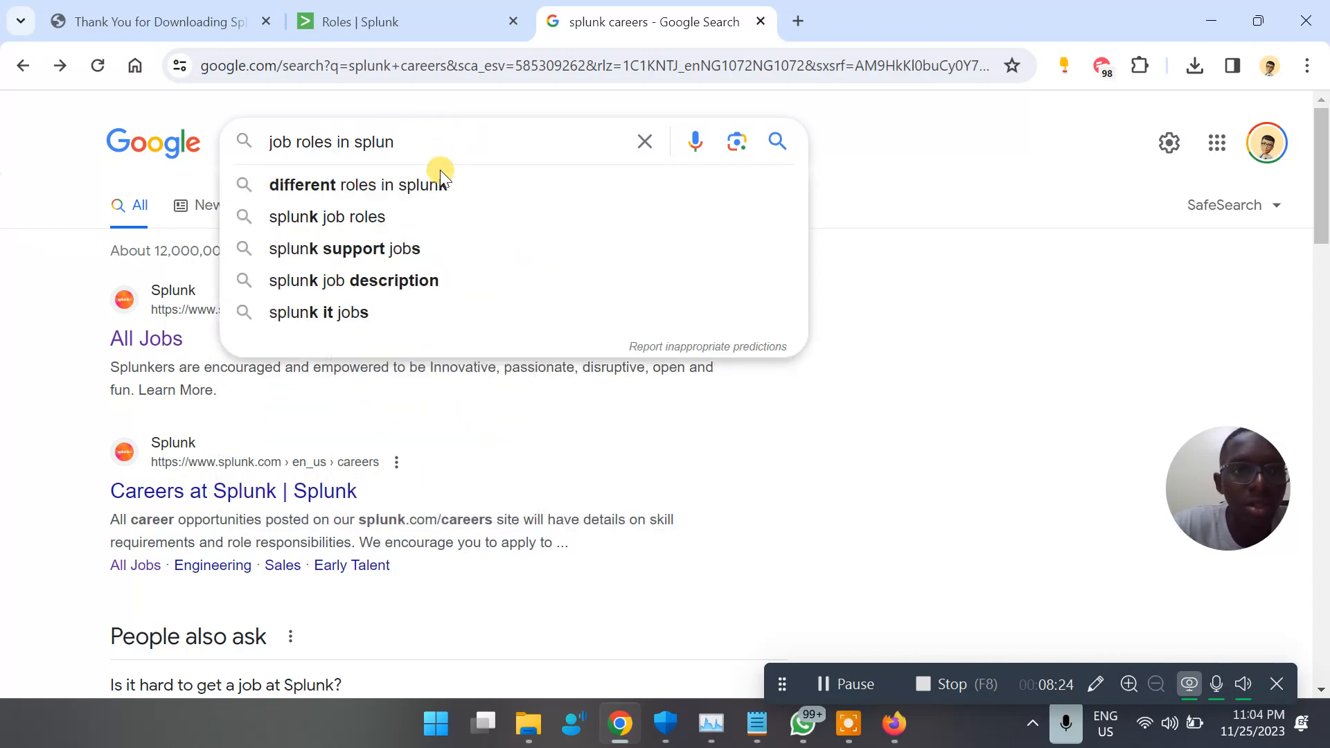
text(k)
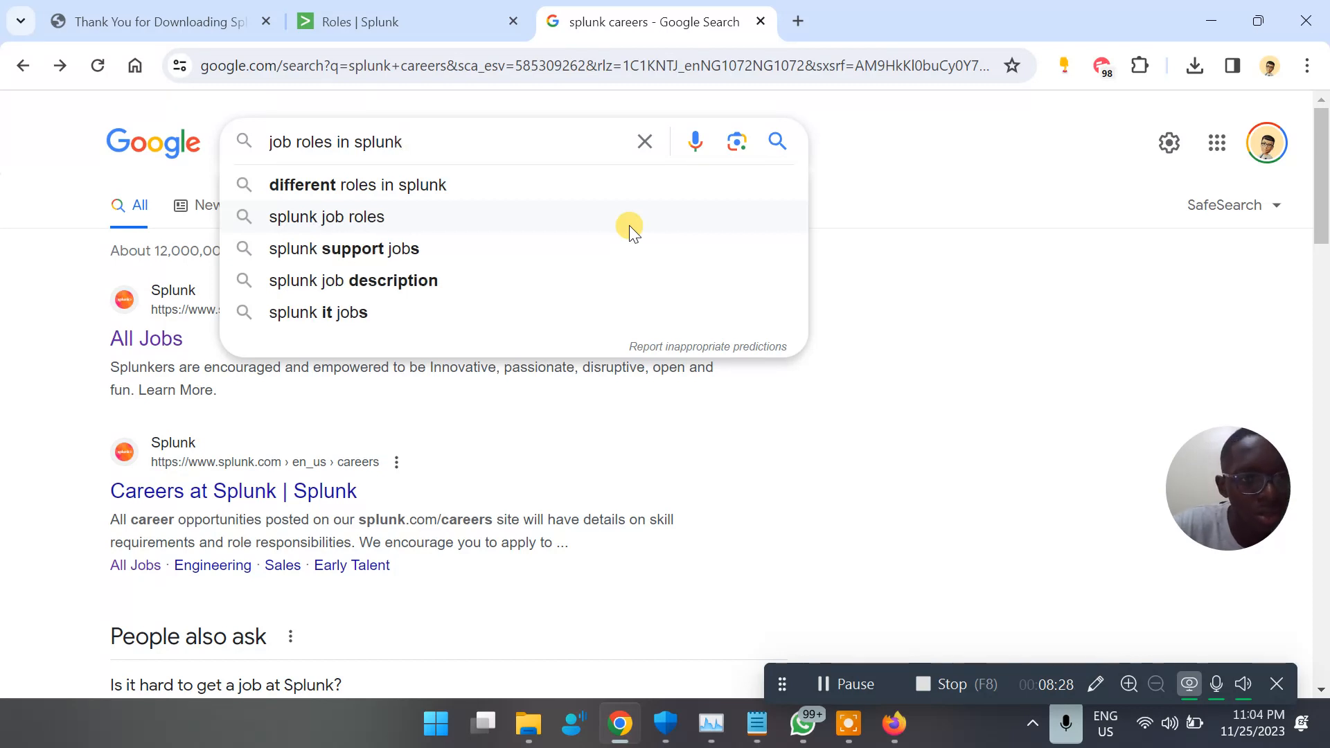
key(Return)
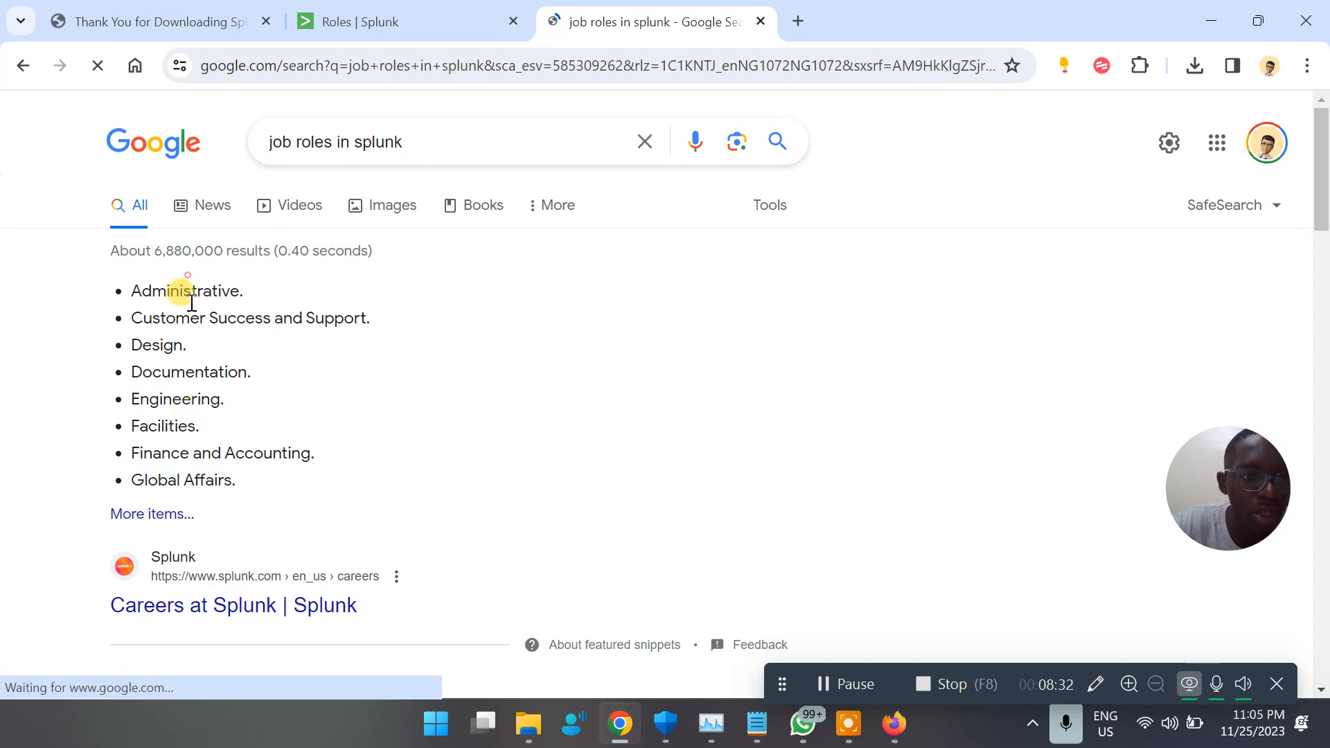
Read the featured list of Splunk job areas, highlighting Customer Success and Support, Design and Engineering, and skim the results
drag(177, 318, 347, 326)
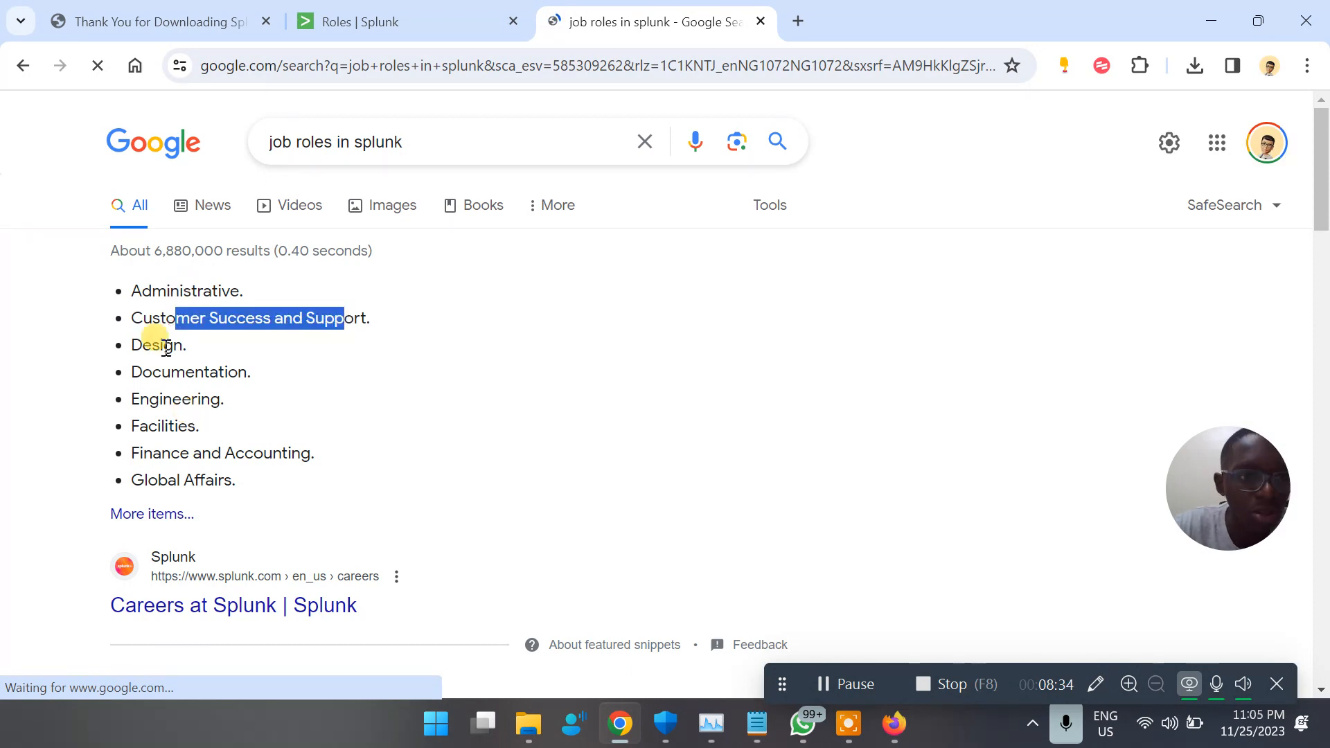
double_click(155, 344)
double_click(176, 399)
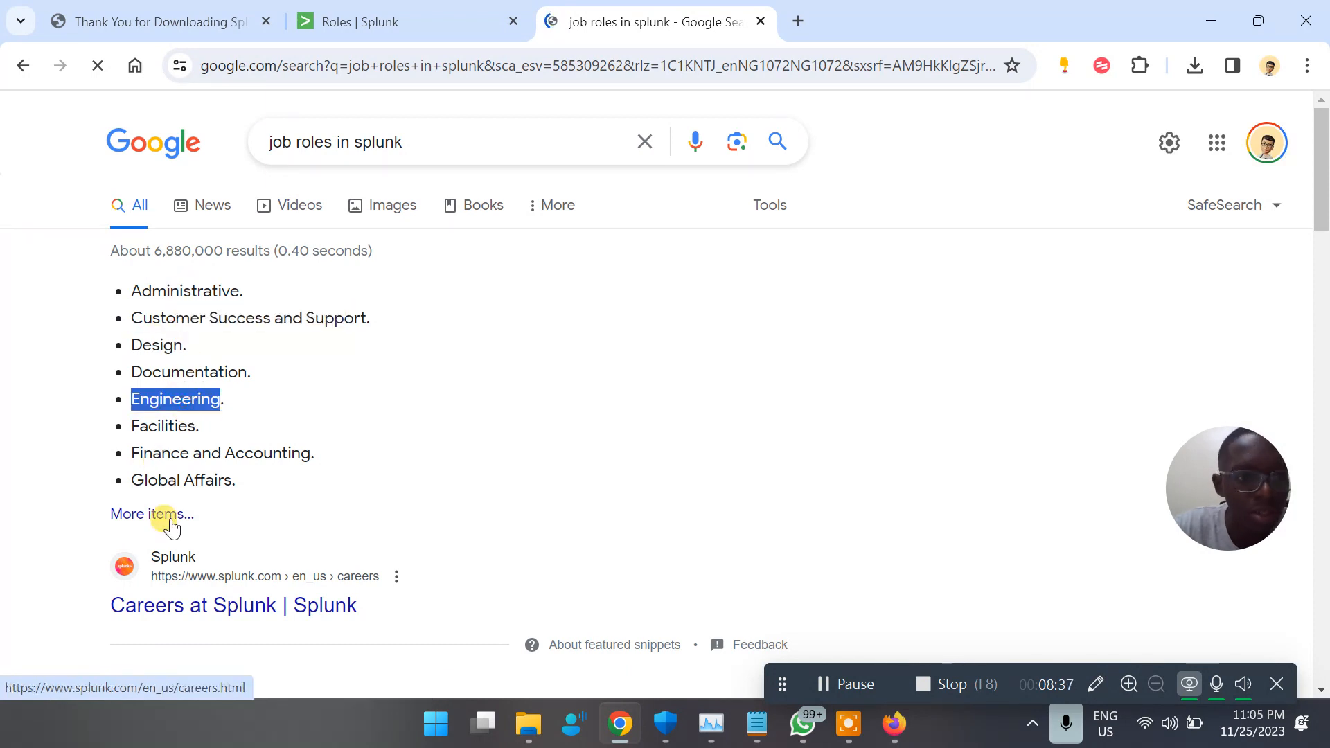
scroll(171, 521, down, 8)
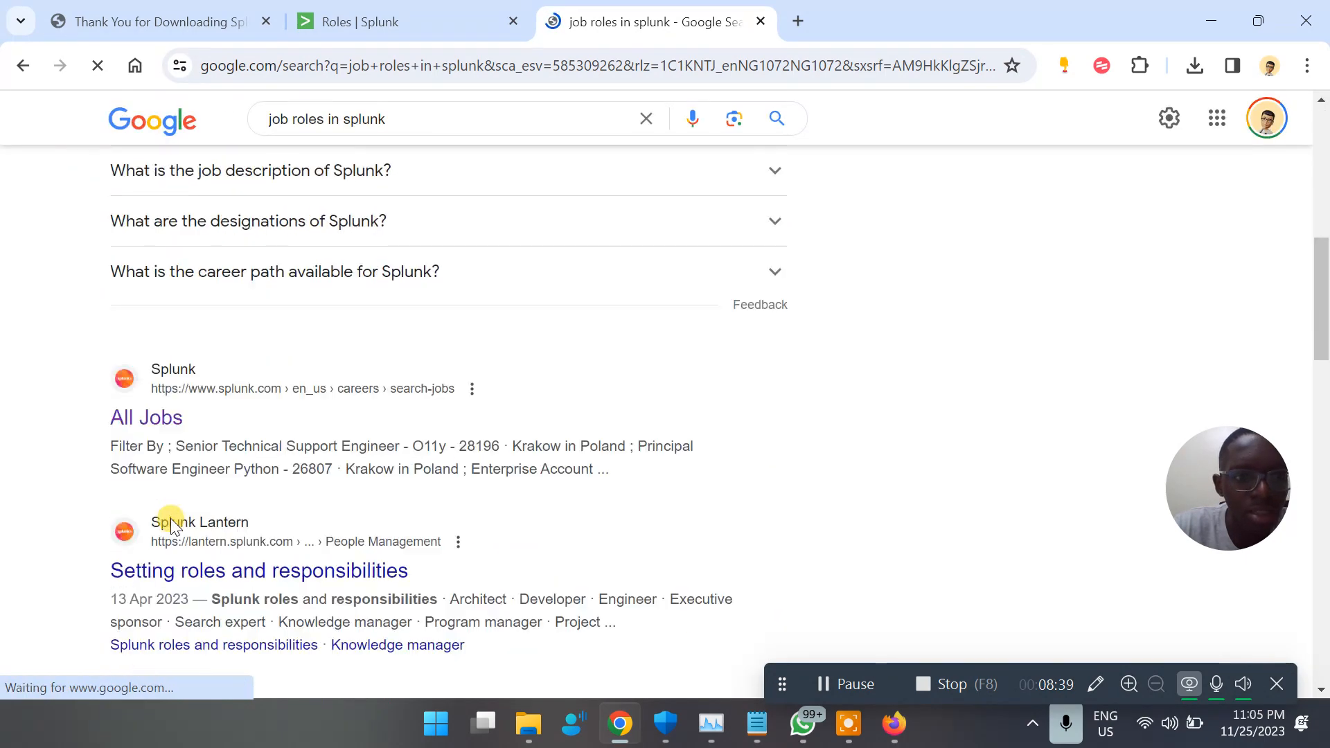
scroll(171, 521, up, 1)
scroll(170, 518, up, 2)
Expand the question "What are the different roles in Splunk?" and open the full list of roles on its source page
click(286, 368)
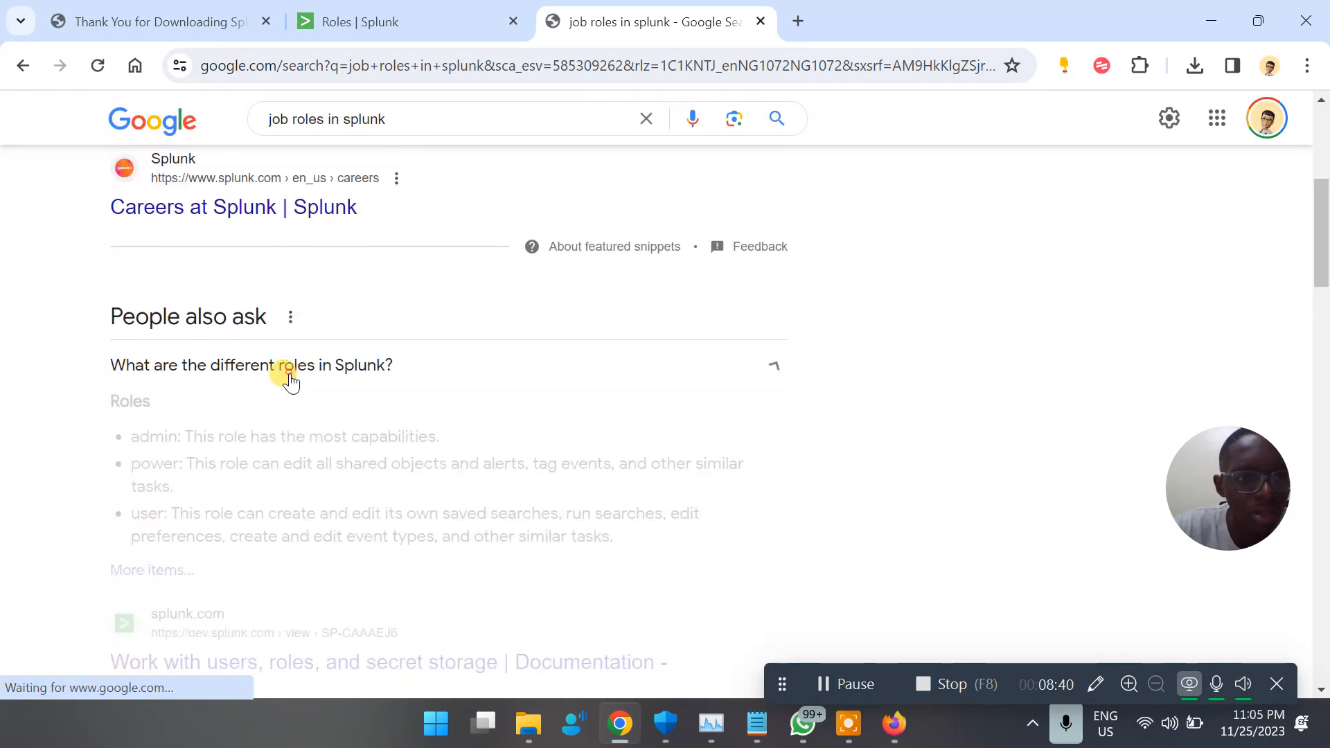
click(288, 374)
click(288, 374)
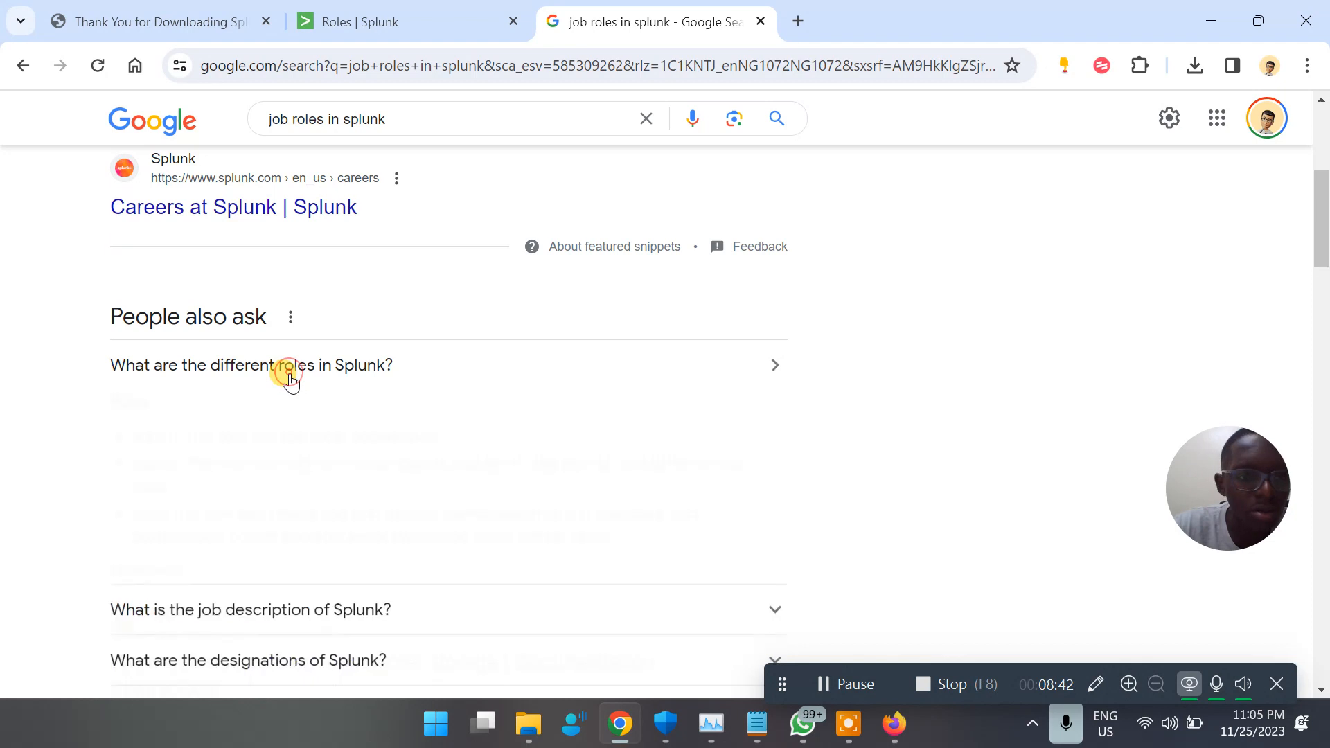
click(142, 570)
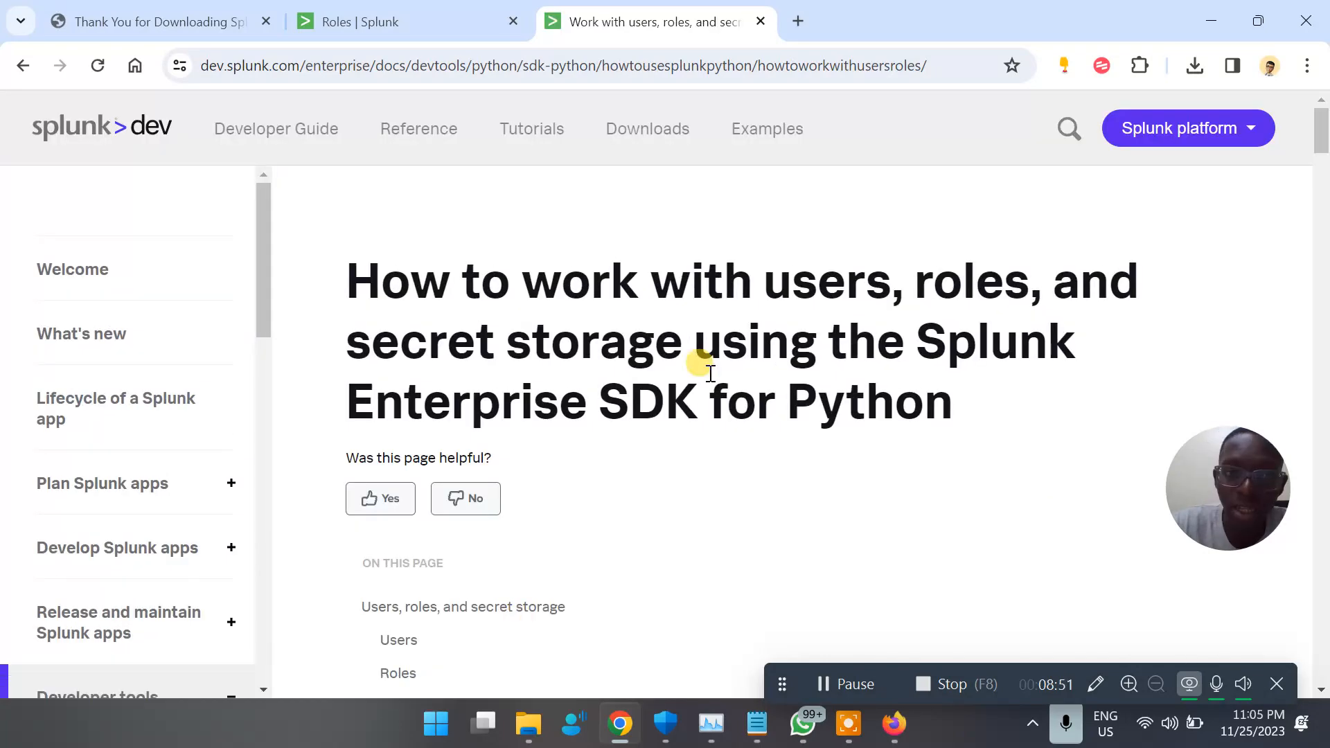
Read the users, roles and SDK code example sections of the Splunk Enterprise SDK for Python documentation page
scroll(779, 455, down, 20)
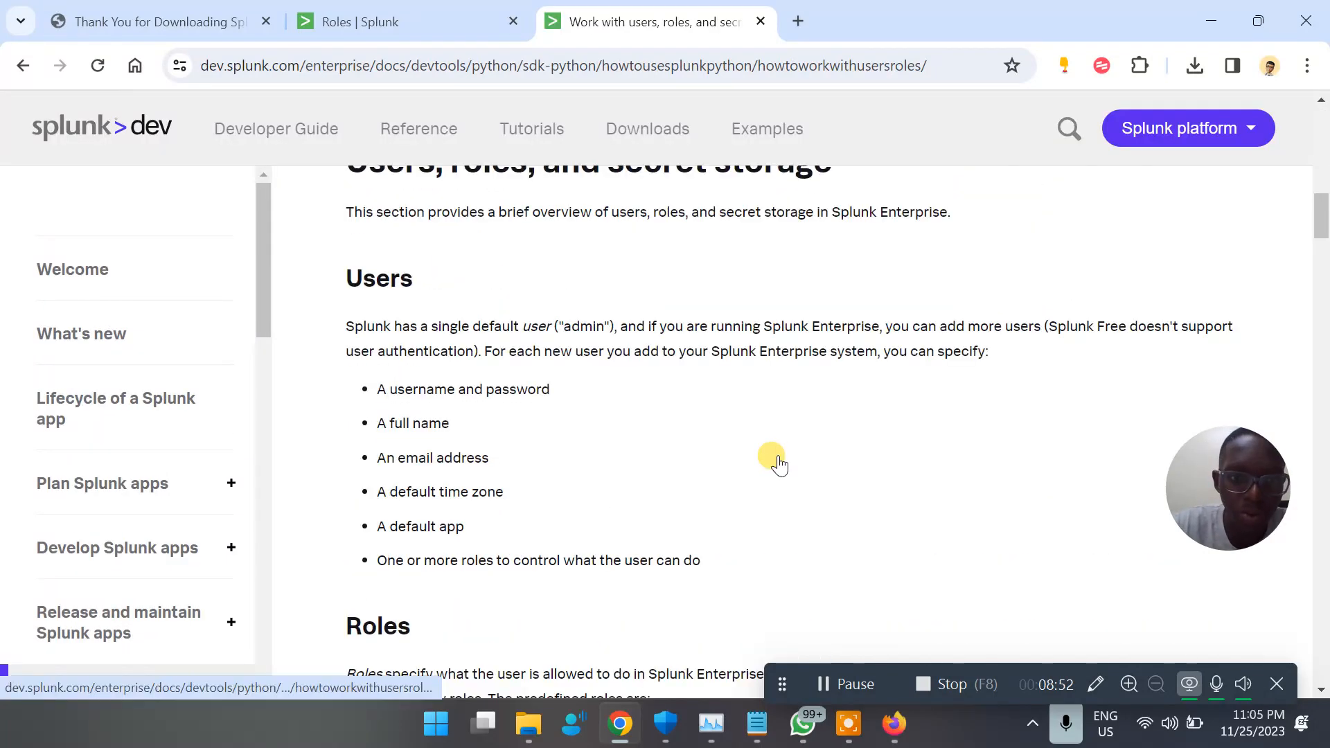
scroll(781, 457, down, 6)
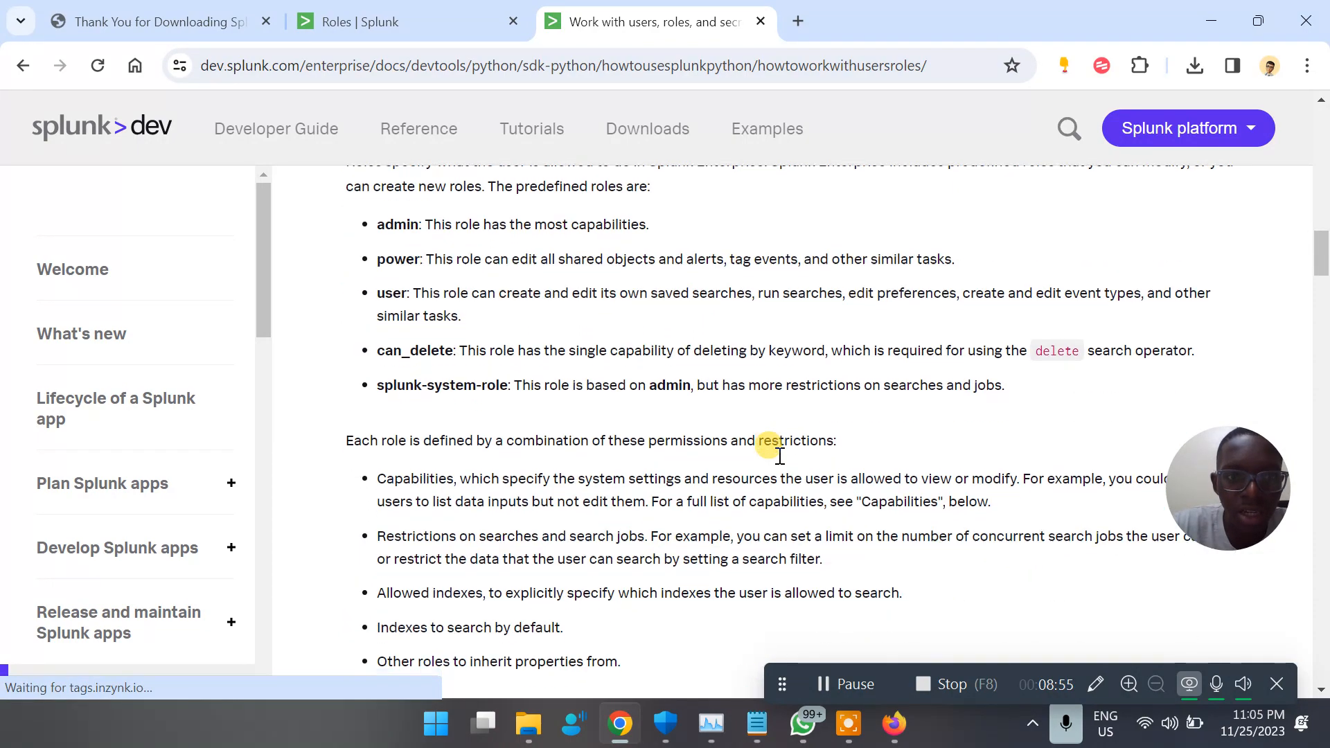
scroll(780, 457, down, 12)
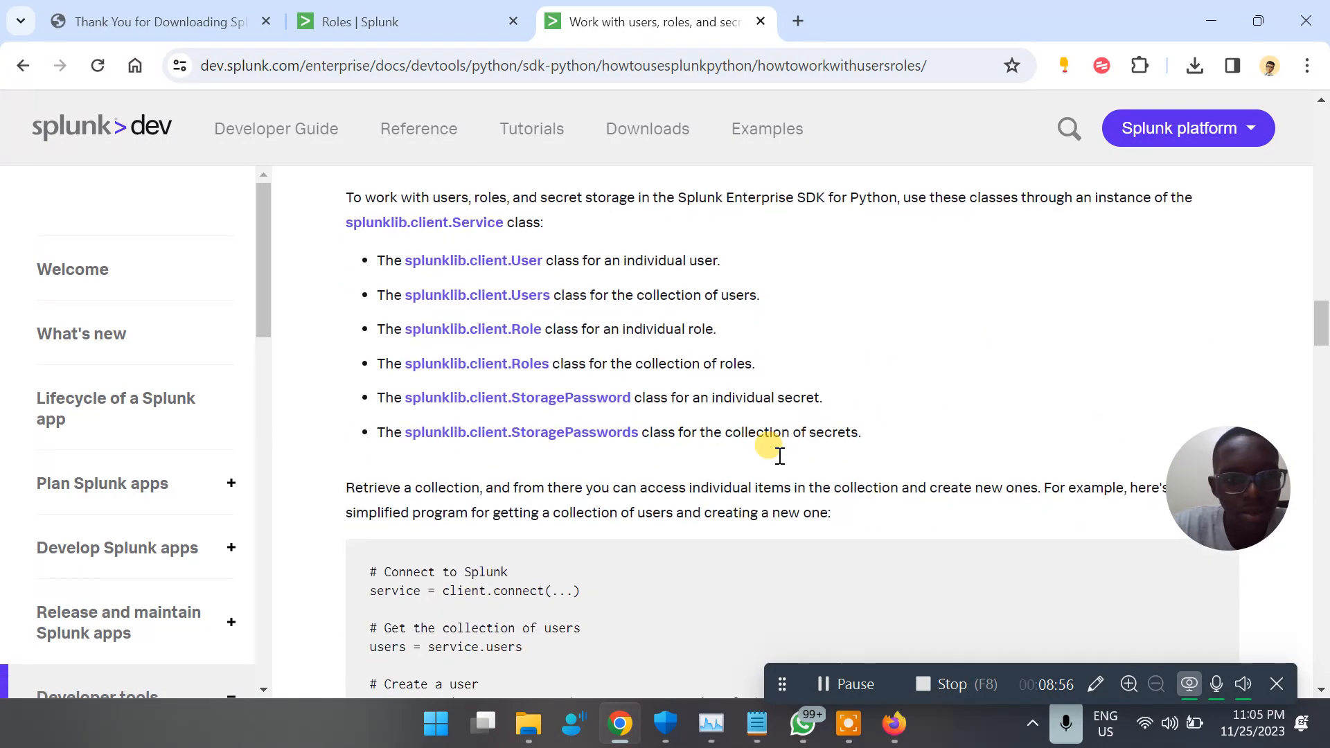
scroll(779, 455, down, 8)
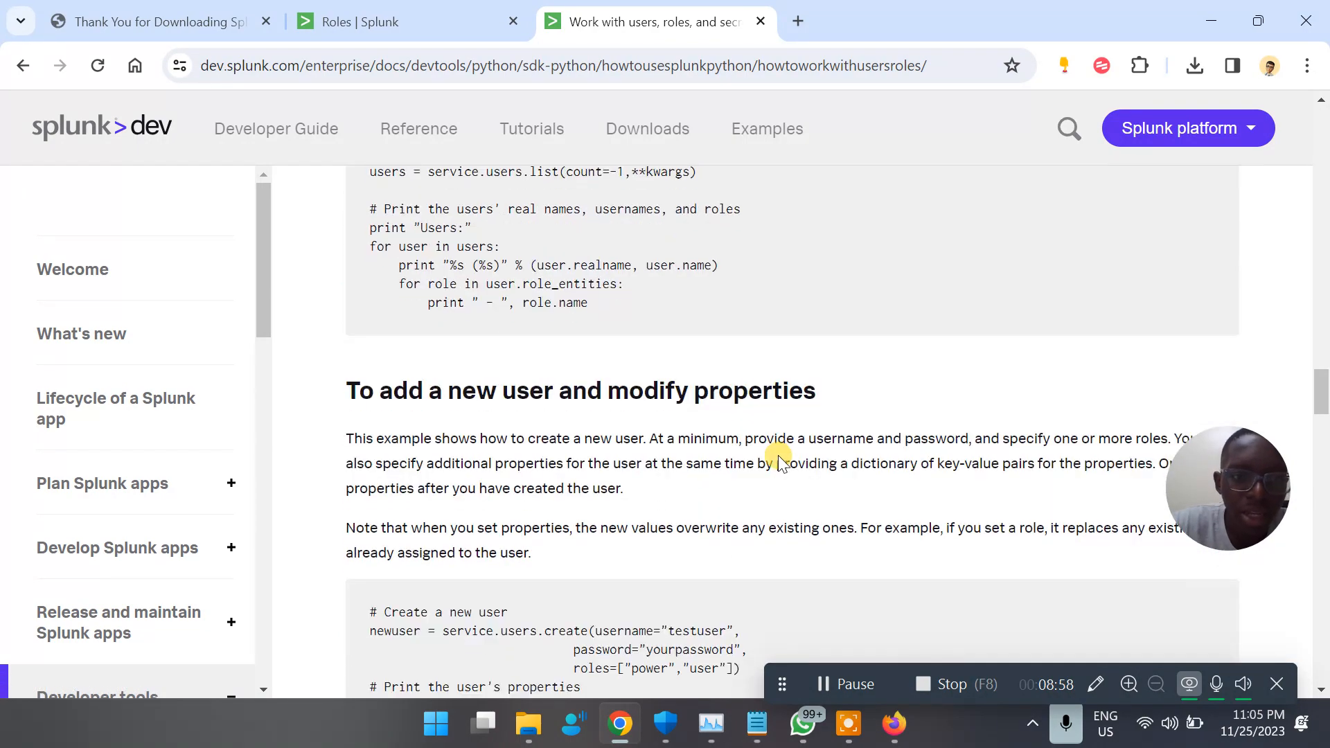
Return to the Roles page in Splunk Enterprise, start a new role and look over the roles it can inherit from
click(376, 8)
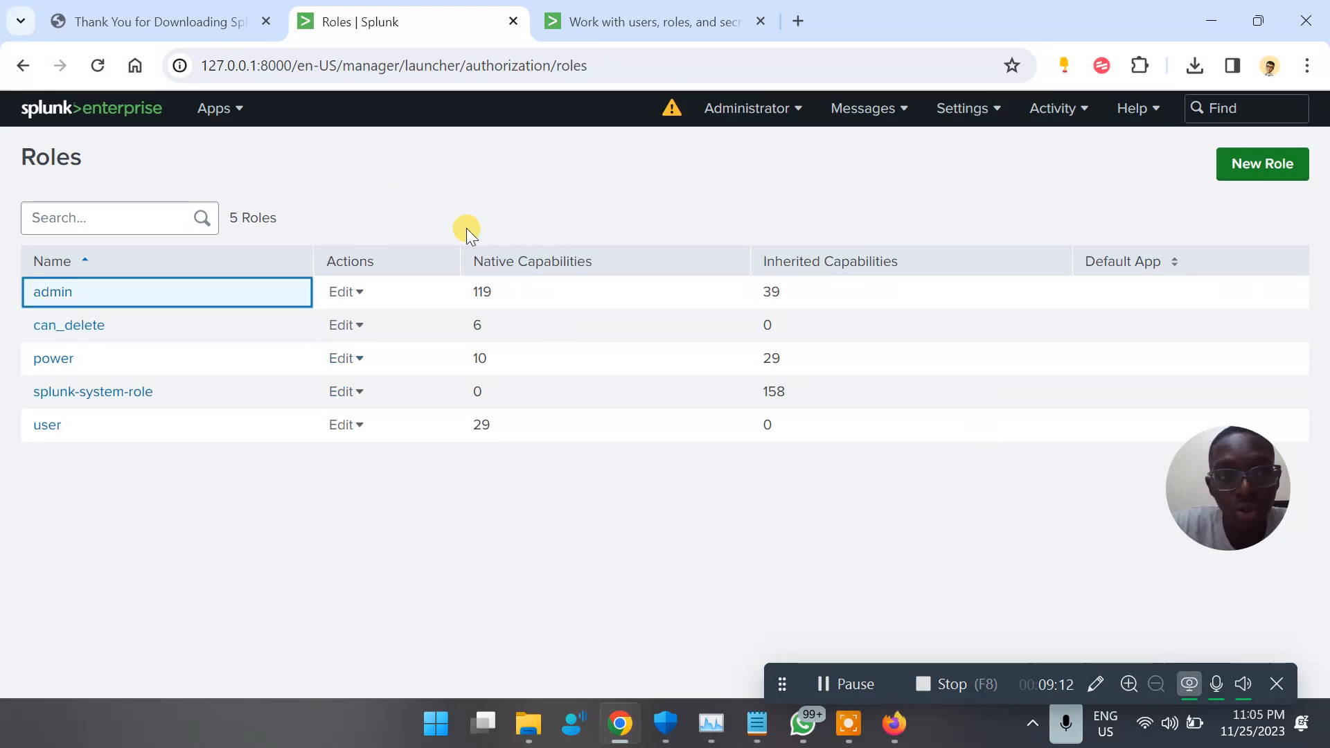
click(1229, 164)
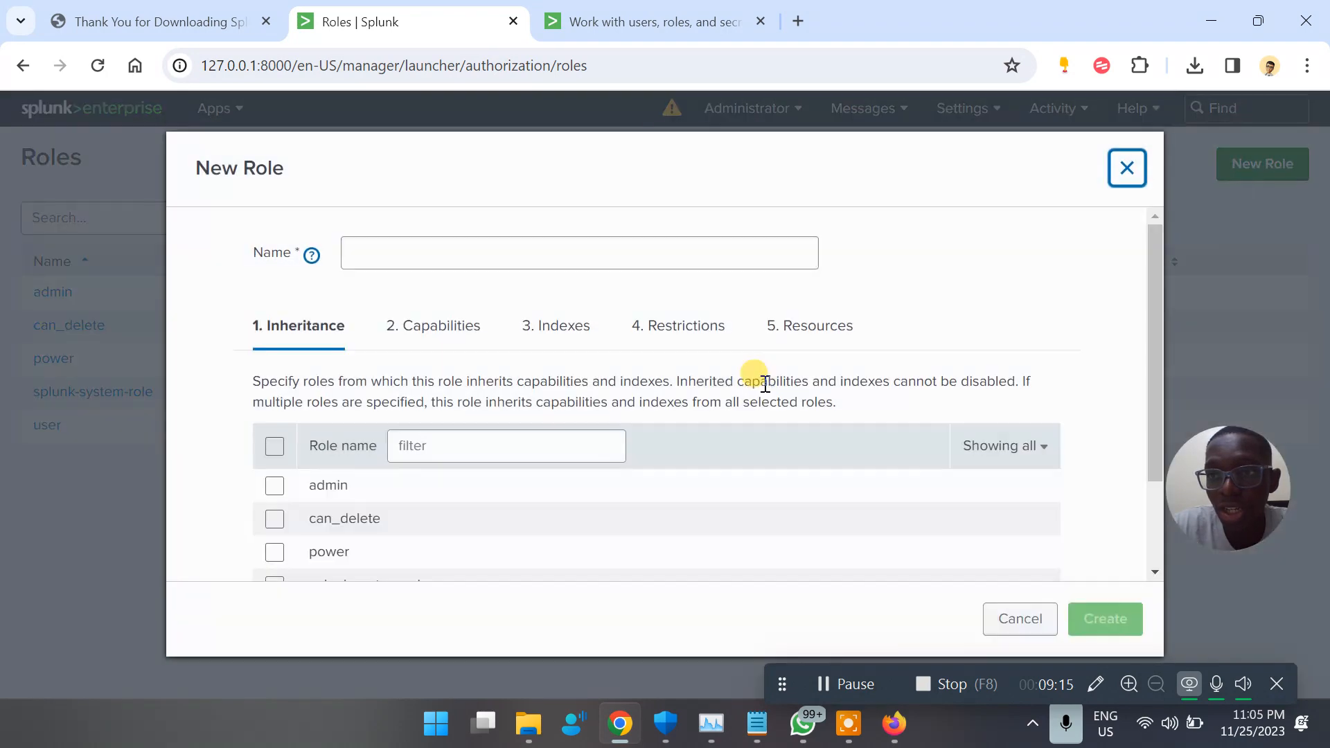
scroll(554, 534, down, 2)
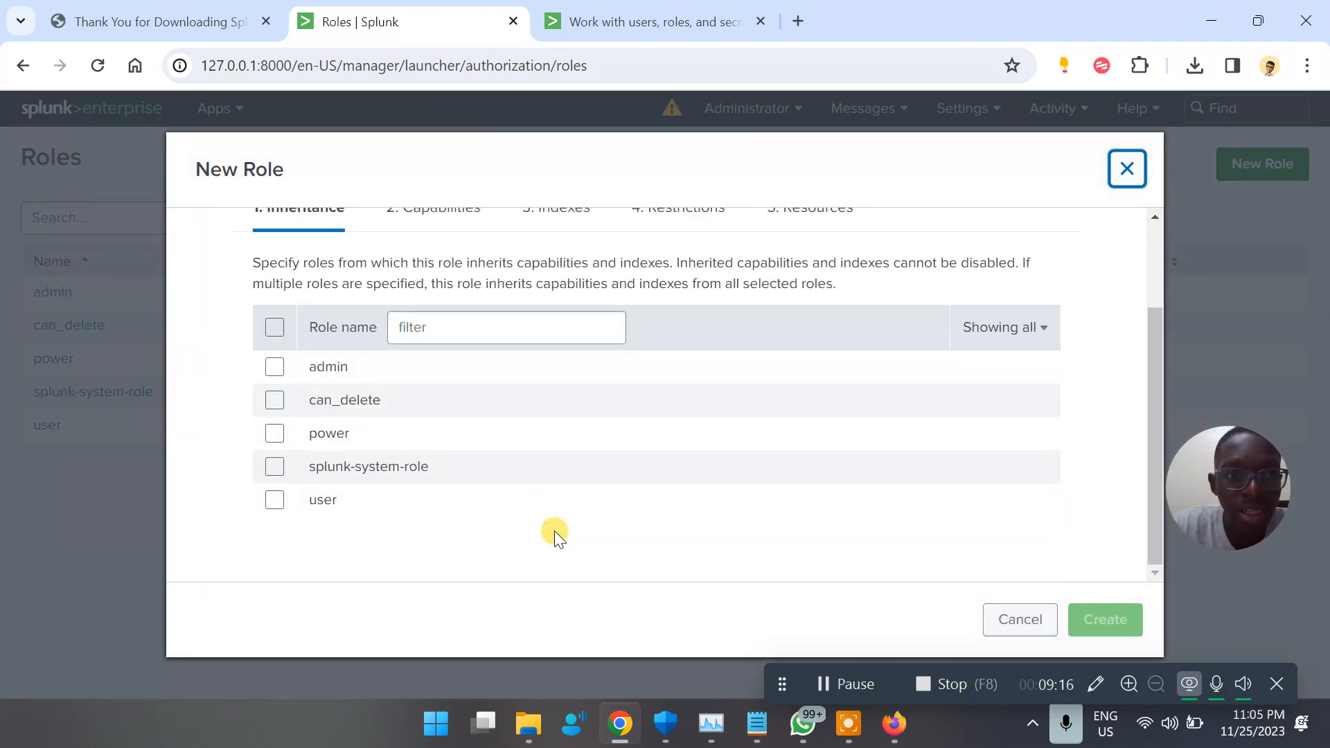
scroll(500, 406, up, 2)
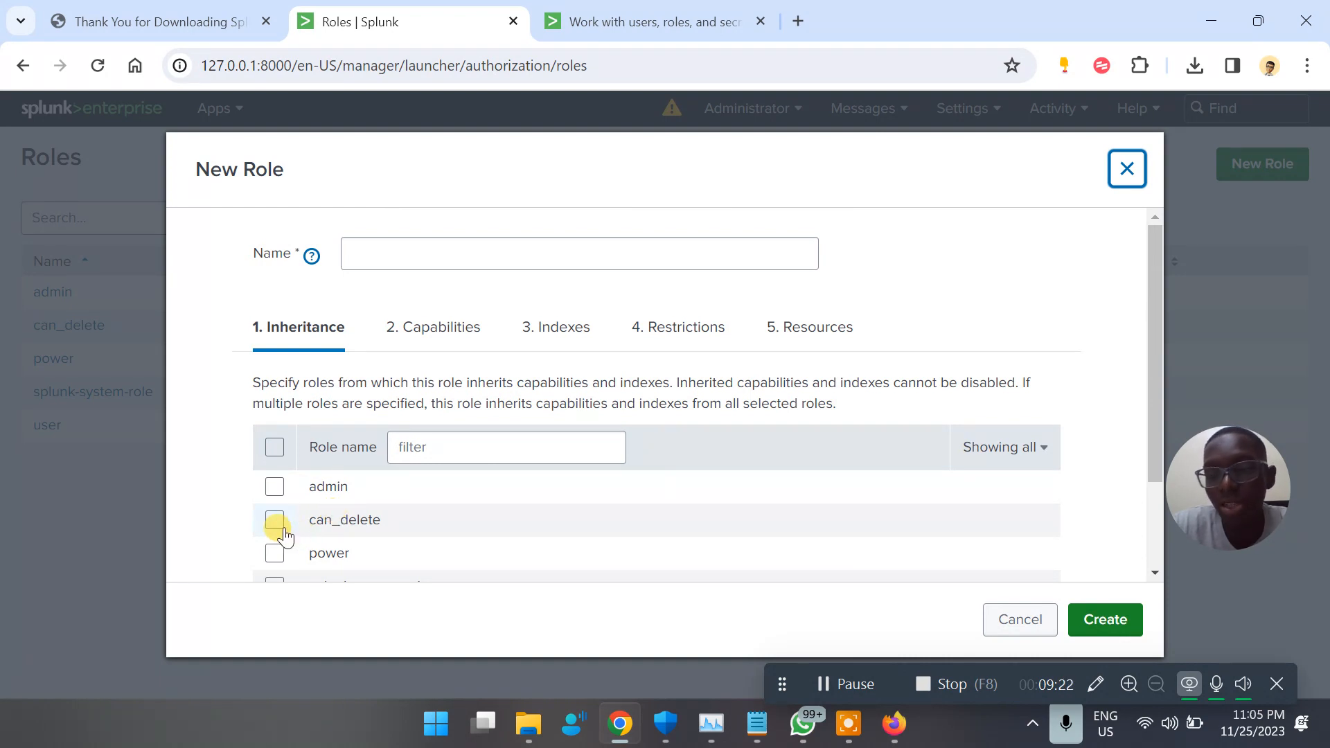
Look through the full list of capabilities that can be assigned to the new role
click(470, 327)
scroll(416, 496, down, 6)
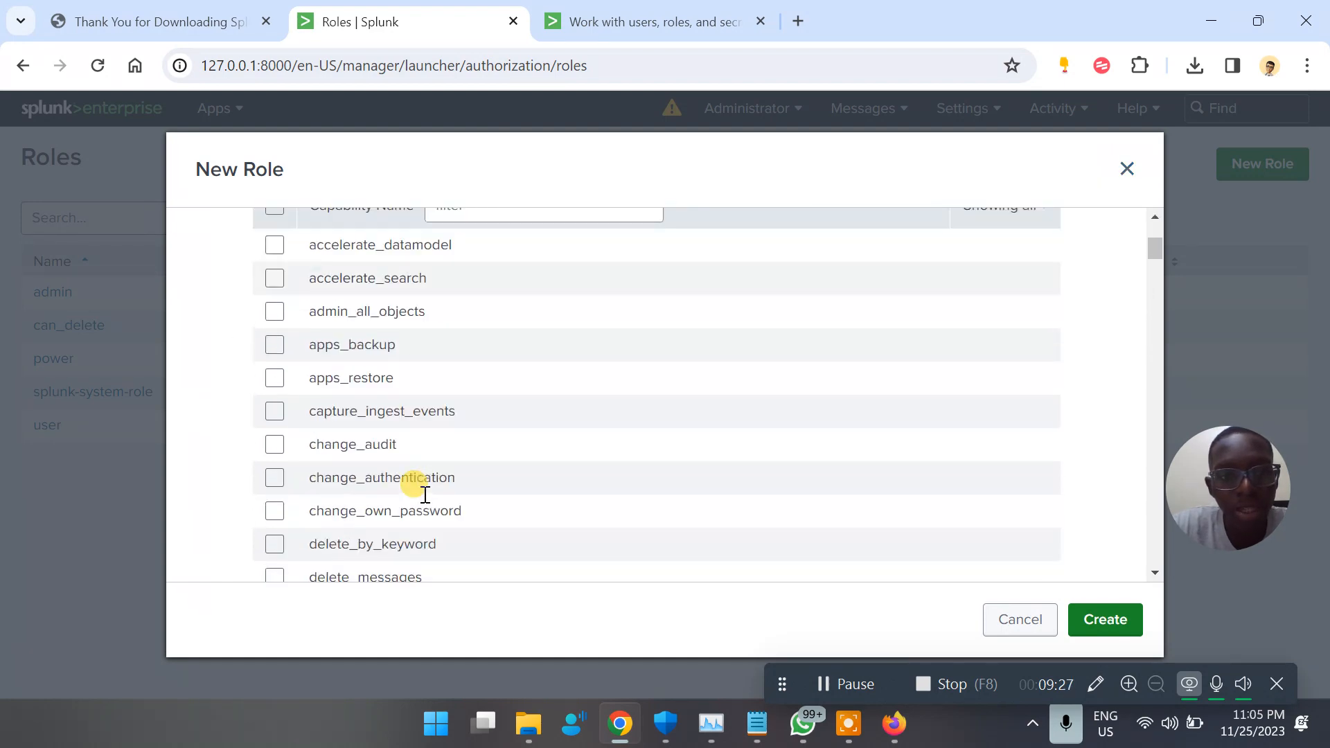
scroll(371, 385, down, 10)
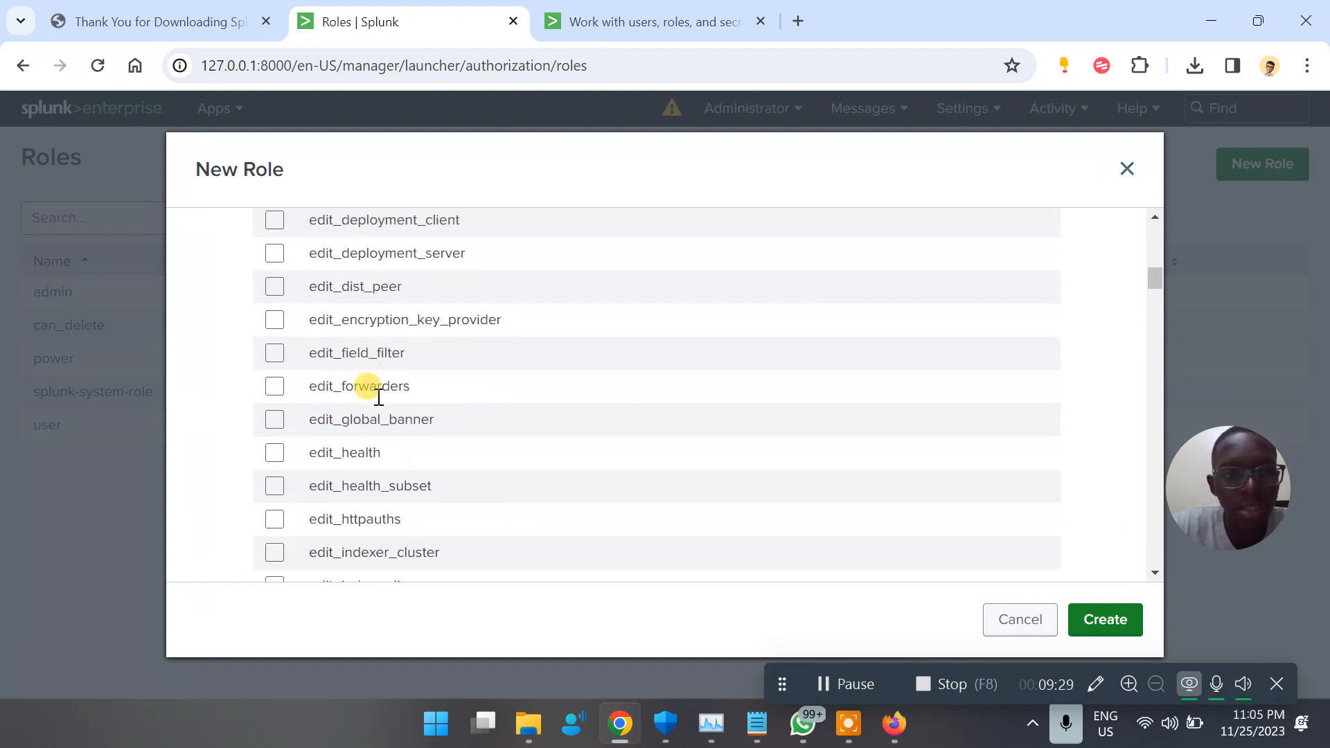
scroll(379, 397, down, 20)
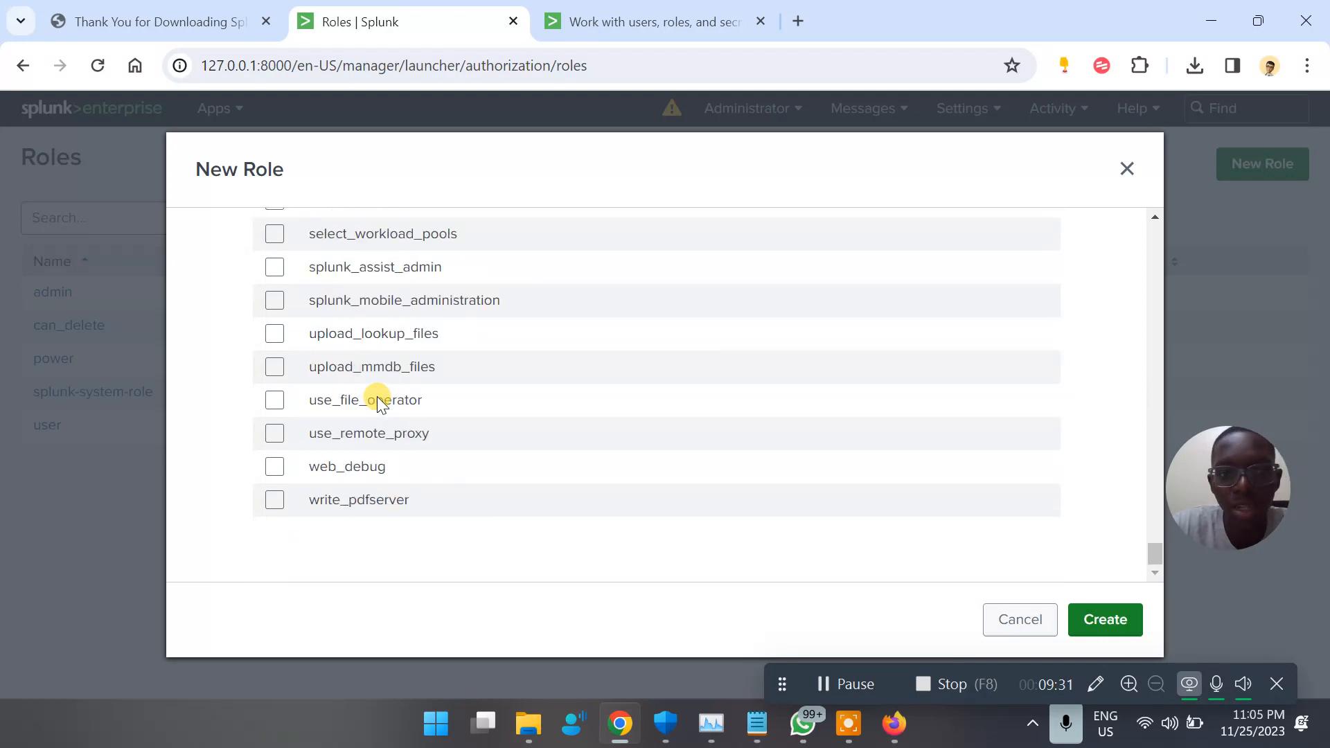
scroll(377, 396, up, 15)
scroll(377, 396, up, 10)
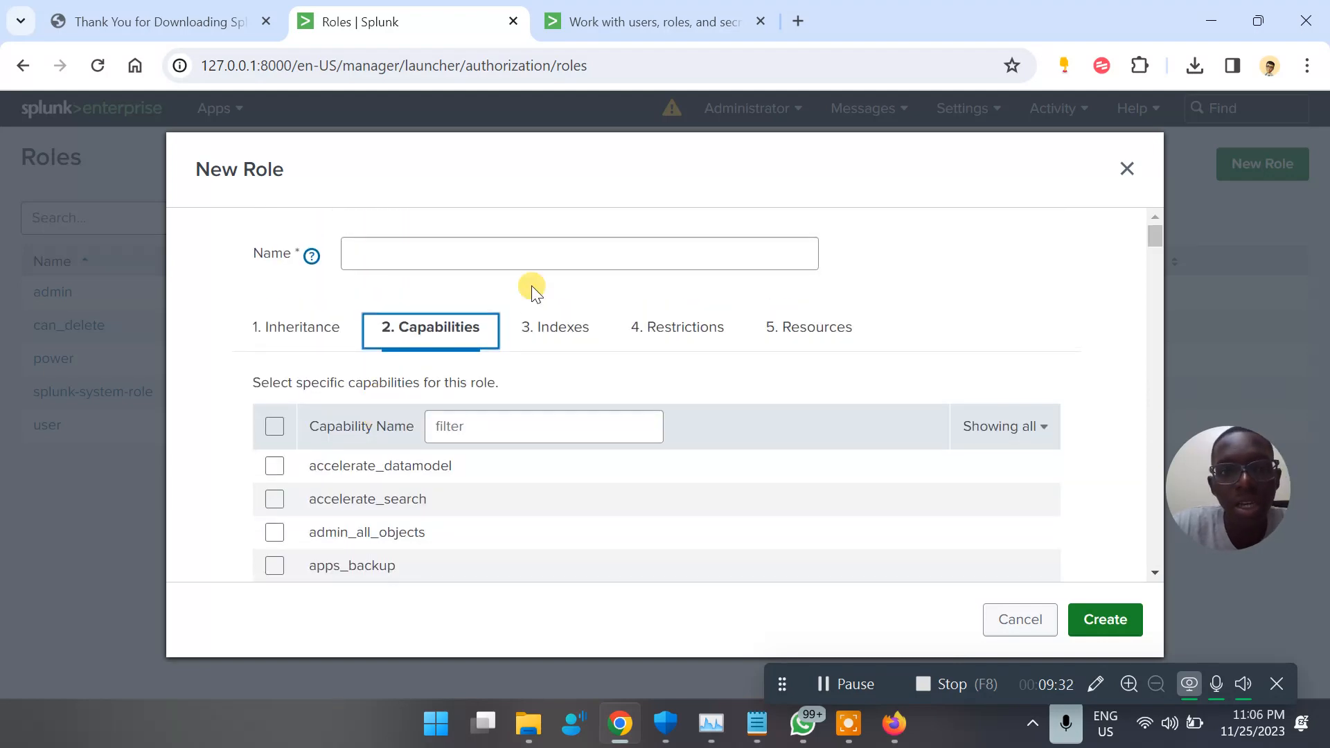
View the new role's index settings, including wildcards and the Included and Default options
click(552, 327)
scroll(545, 418, down, 2)
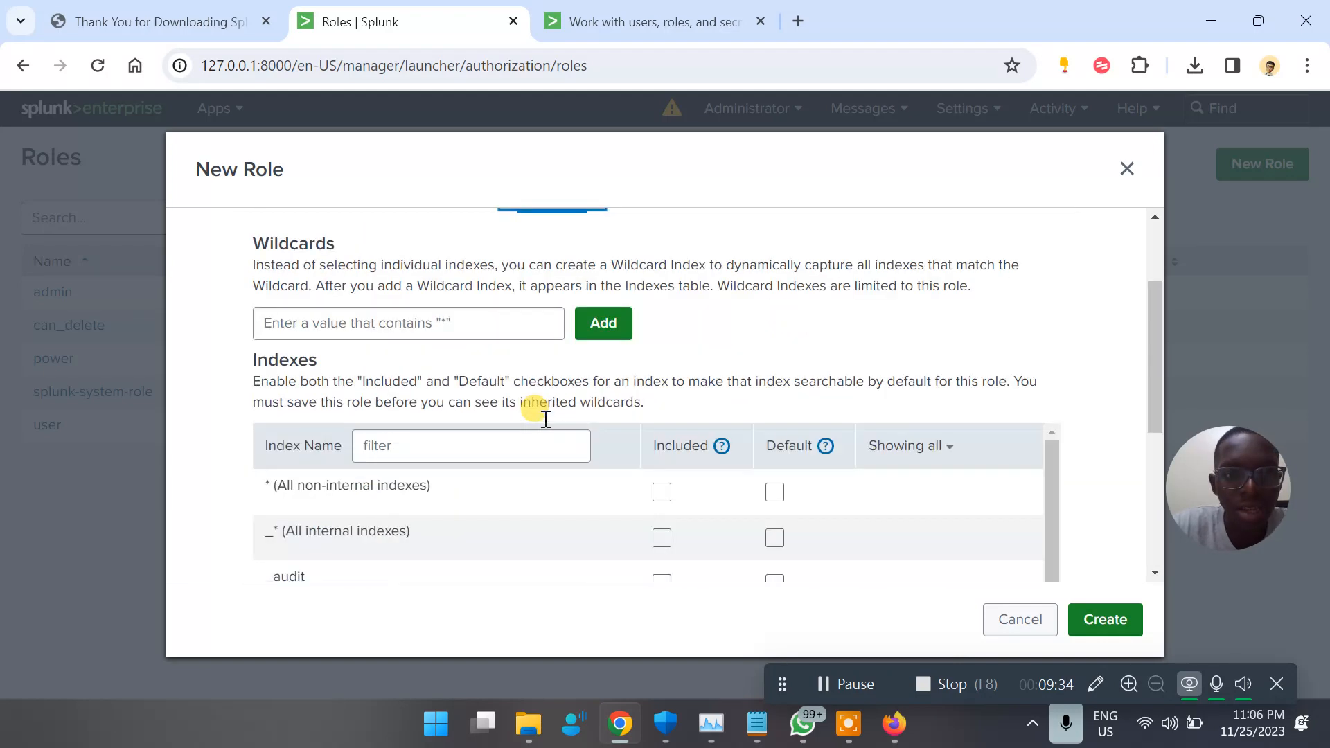
scroll(543, 418, up, 2)
Look over the new role's search restrictions and resource limits, and close the form without creating the role
click(678, 328)
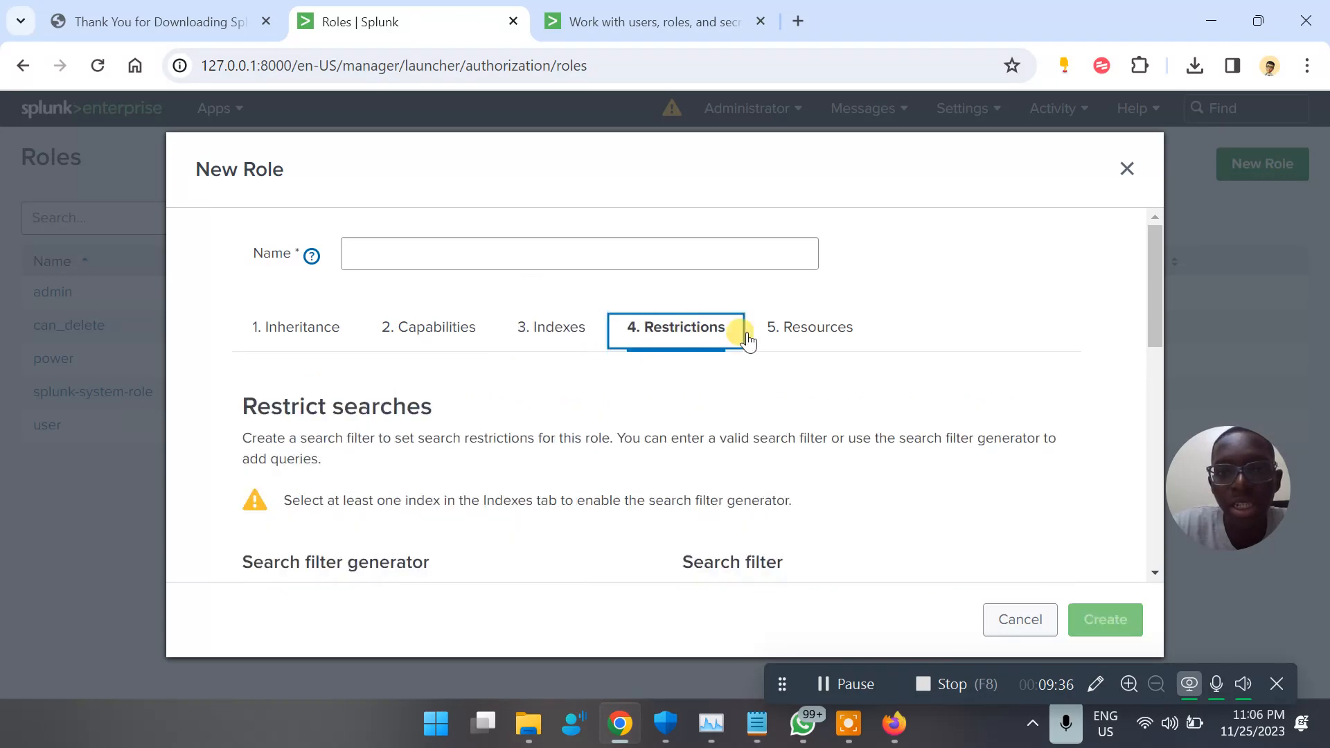
scroll(464, 543, down, 5)
scroll(463, 543, up, 5)
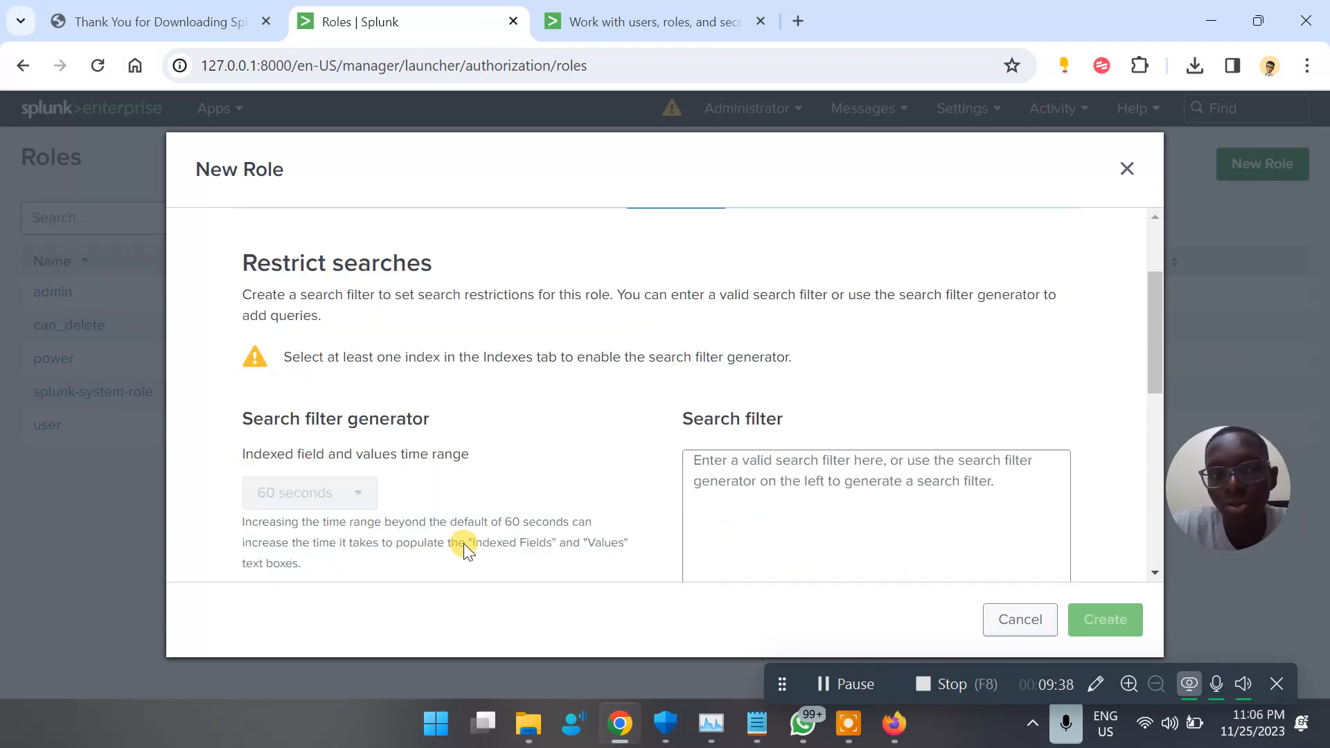
click(784, 235)
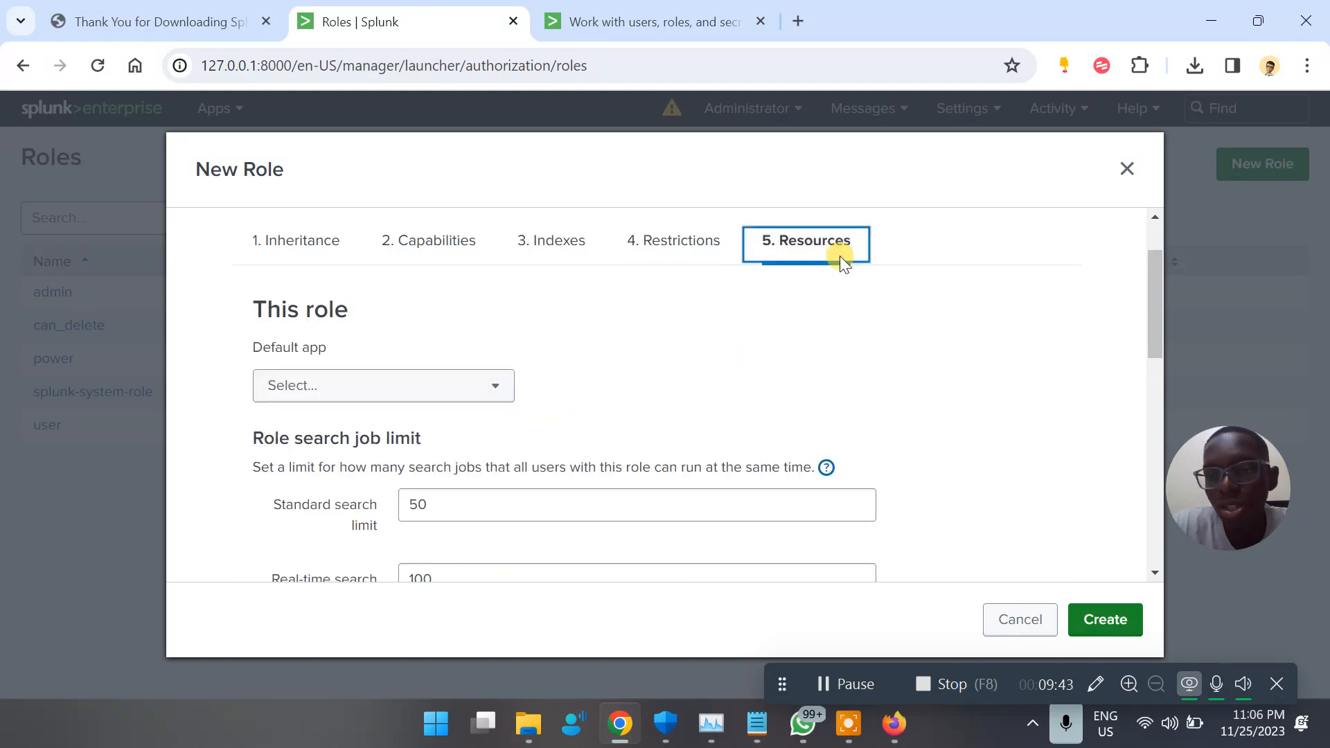
click(1127, 168)
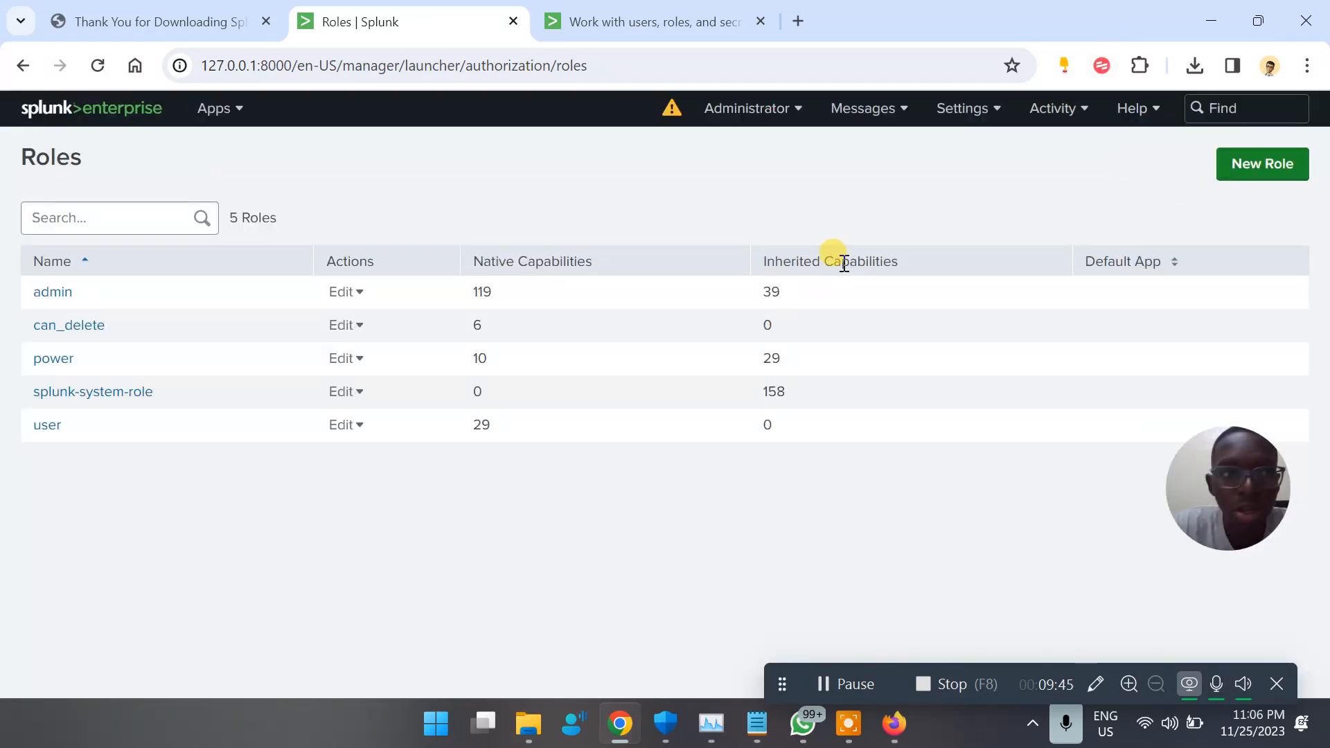
Open the user accounts list and look over the admin account's available actions and email address
click(190, 325)
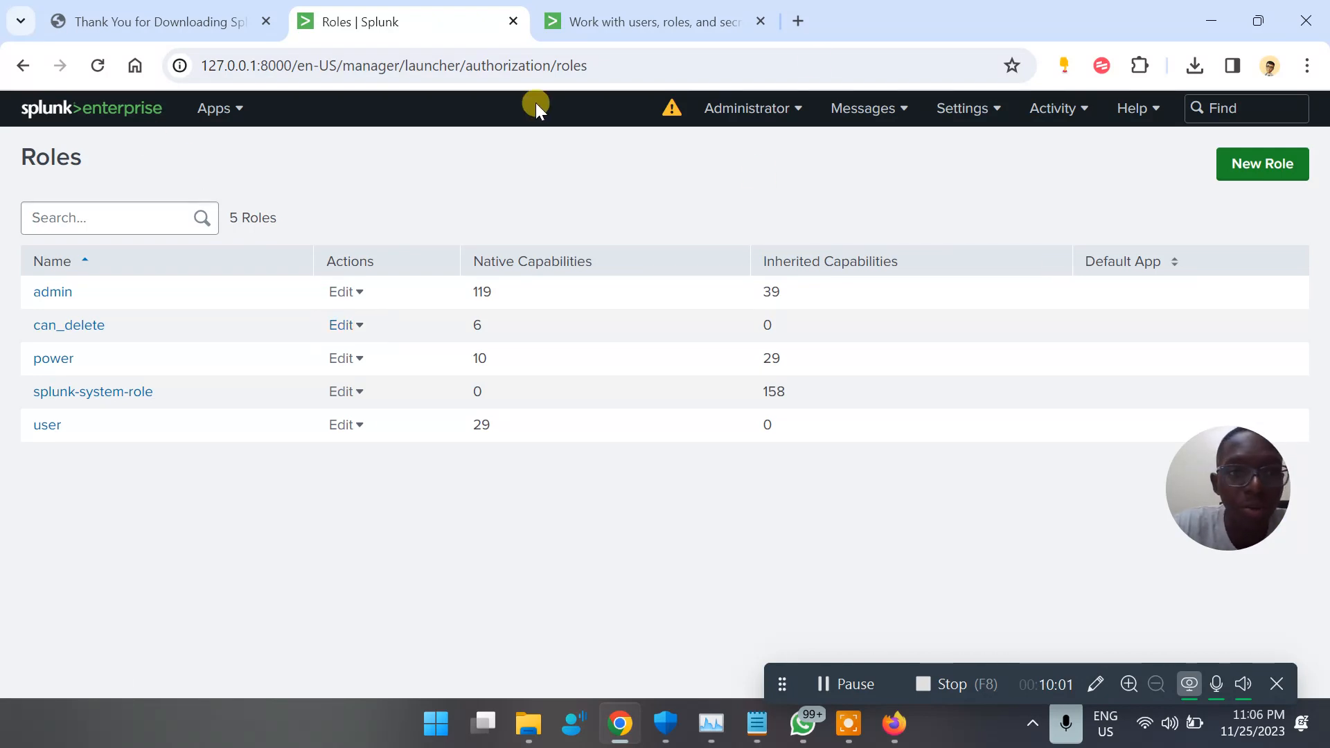
click(962, 108)
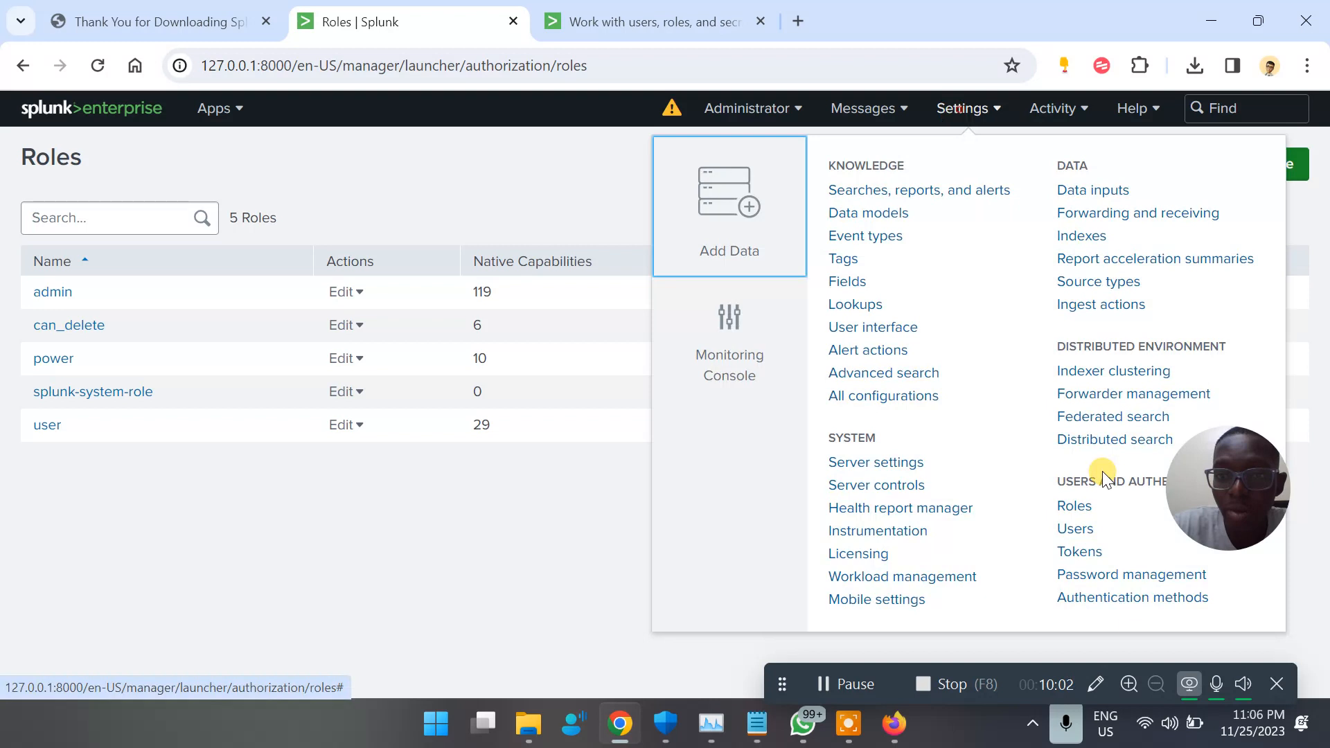
click(1083, 532)
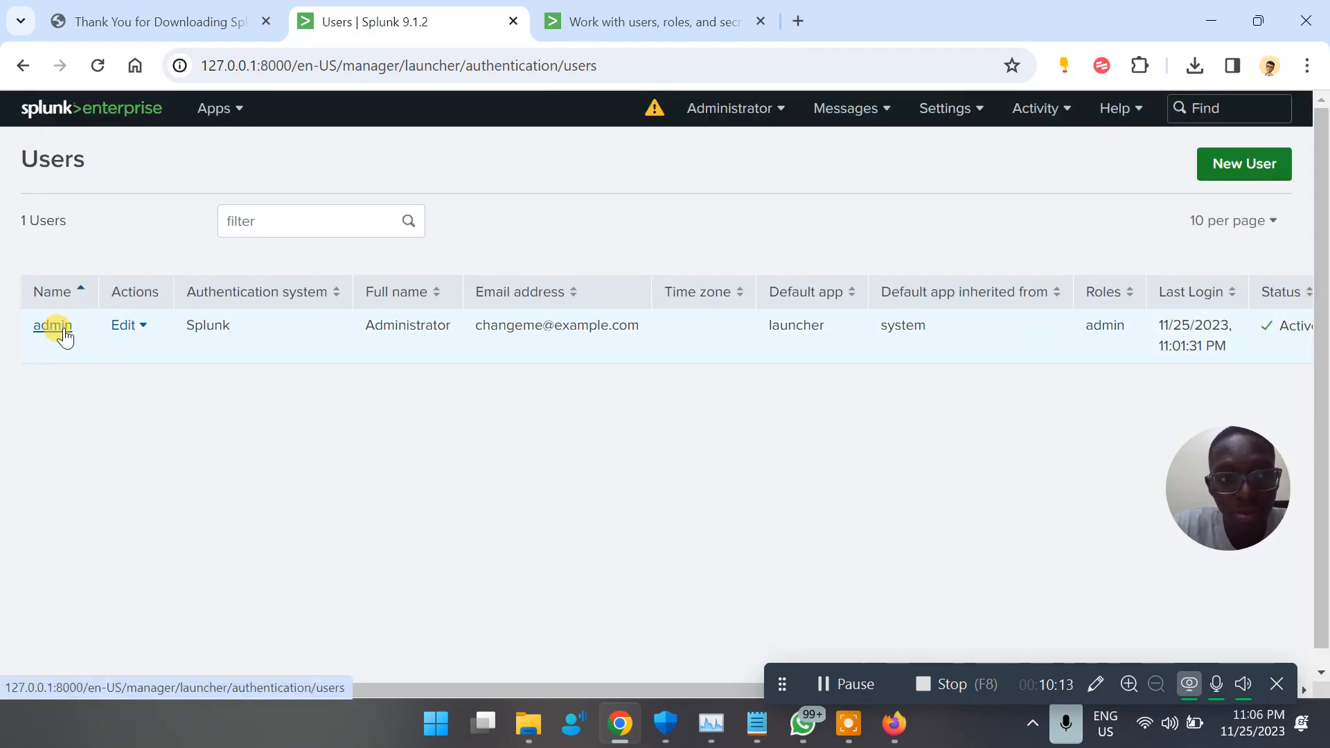
click(143, 327)
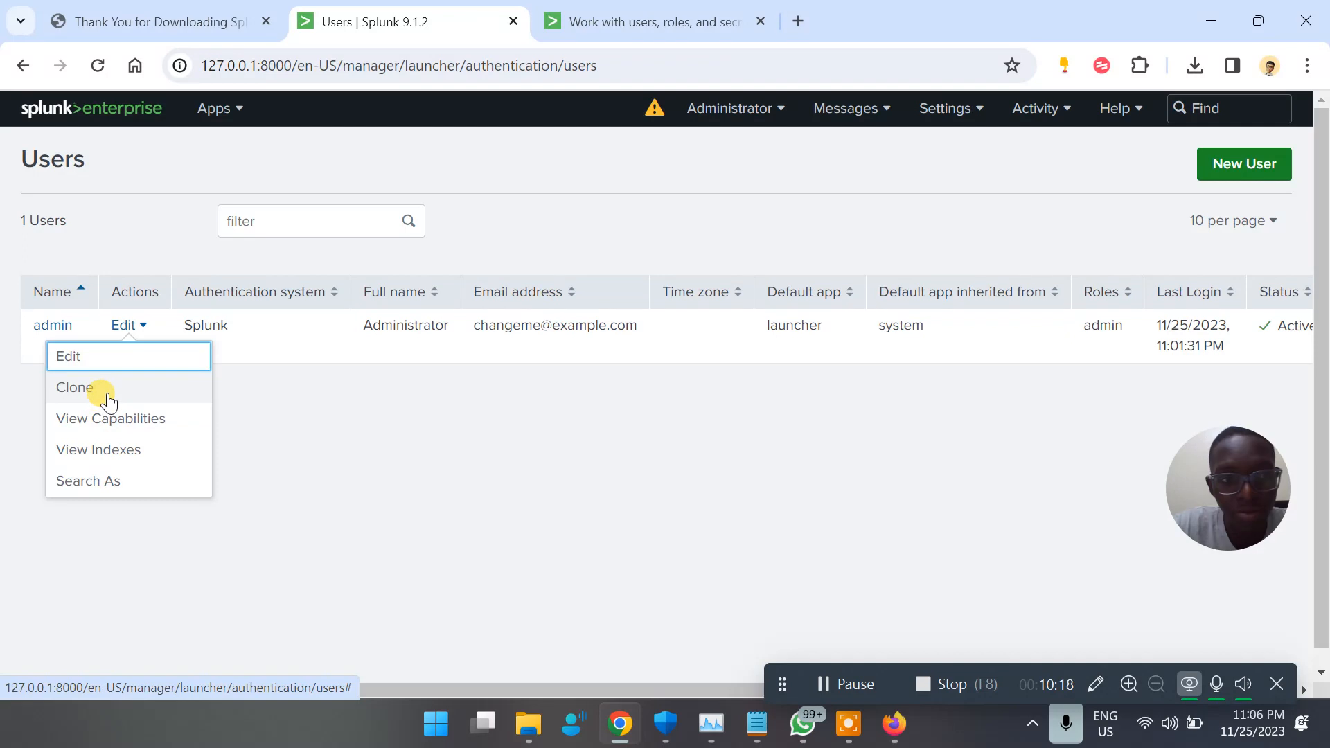
click(289, 397)
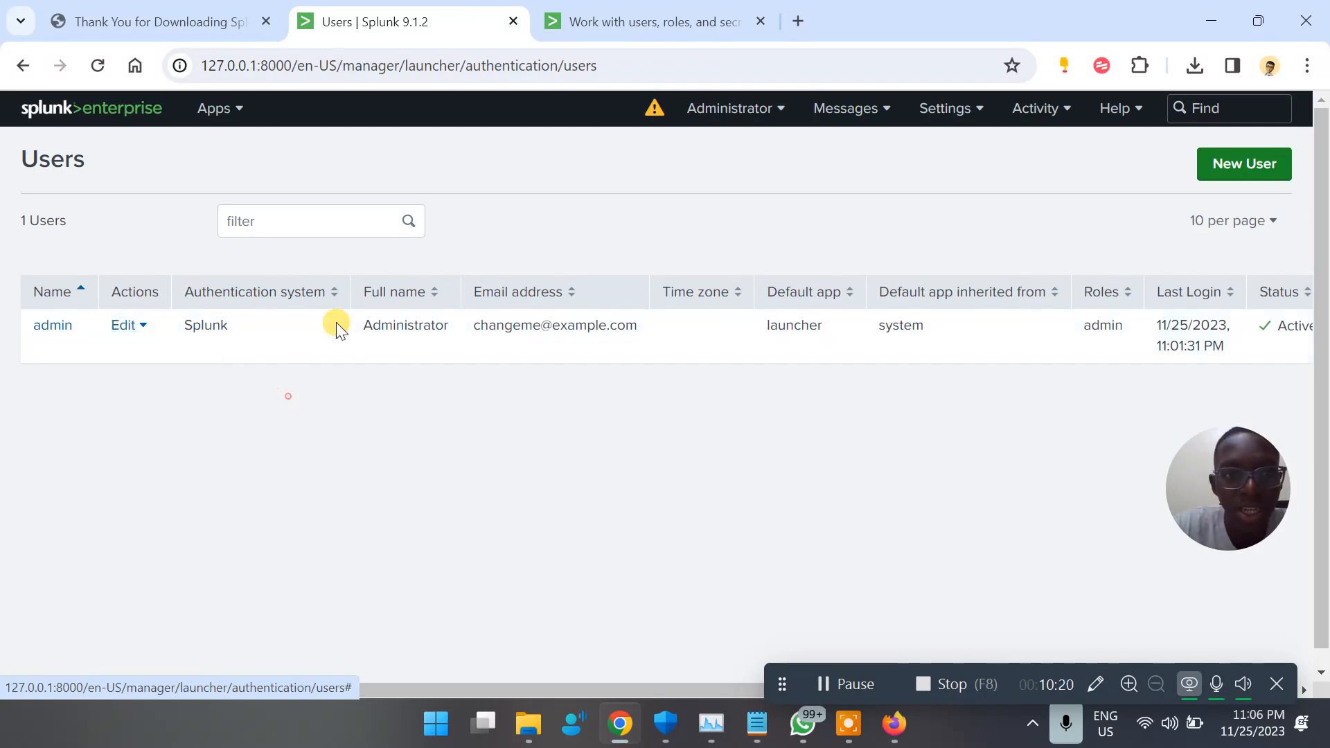
drag(424, 324, 625, 355)
click(472, 326)
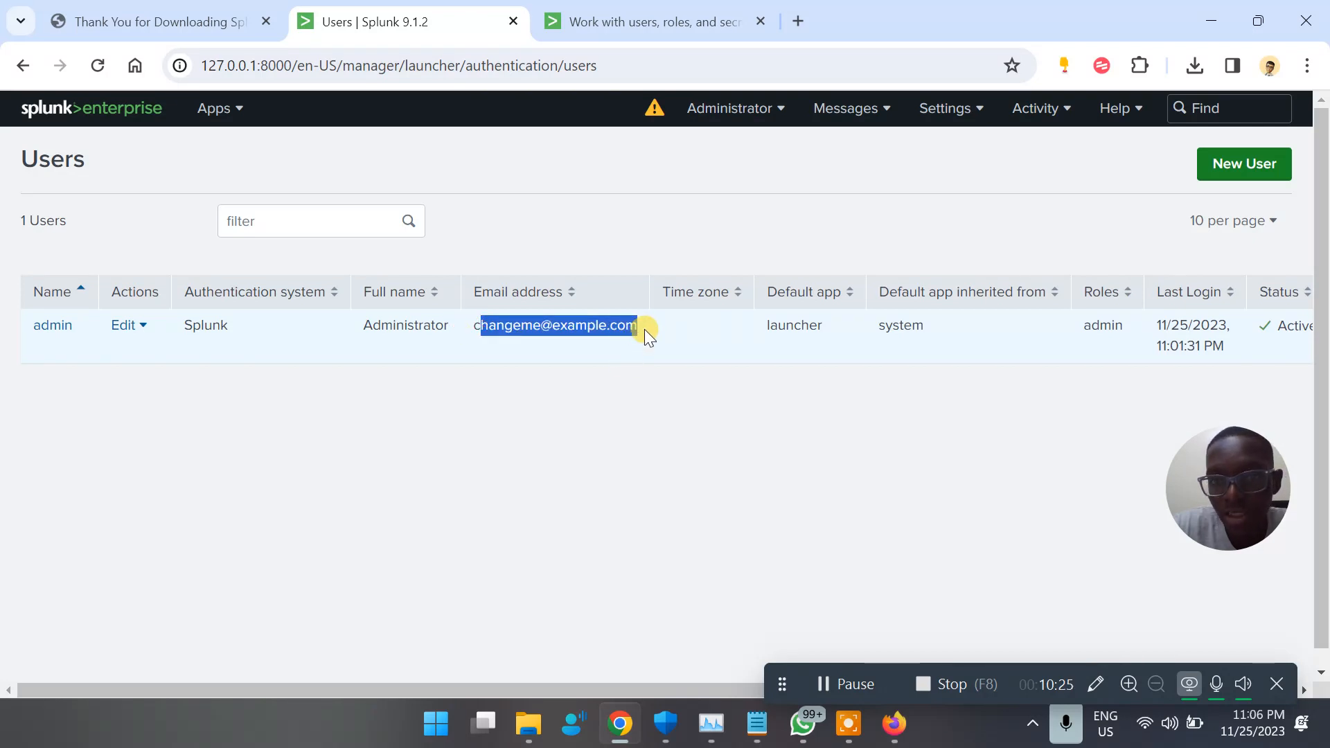
Try to replace the admin account's email address with a personal one and save the account
click(123, 327)
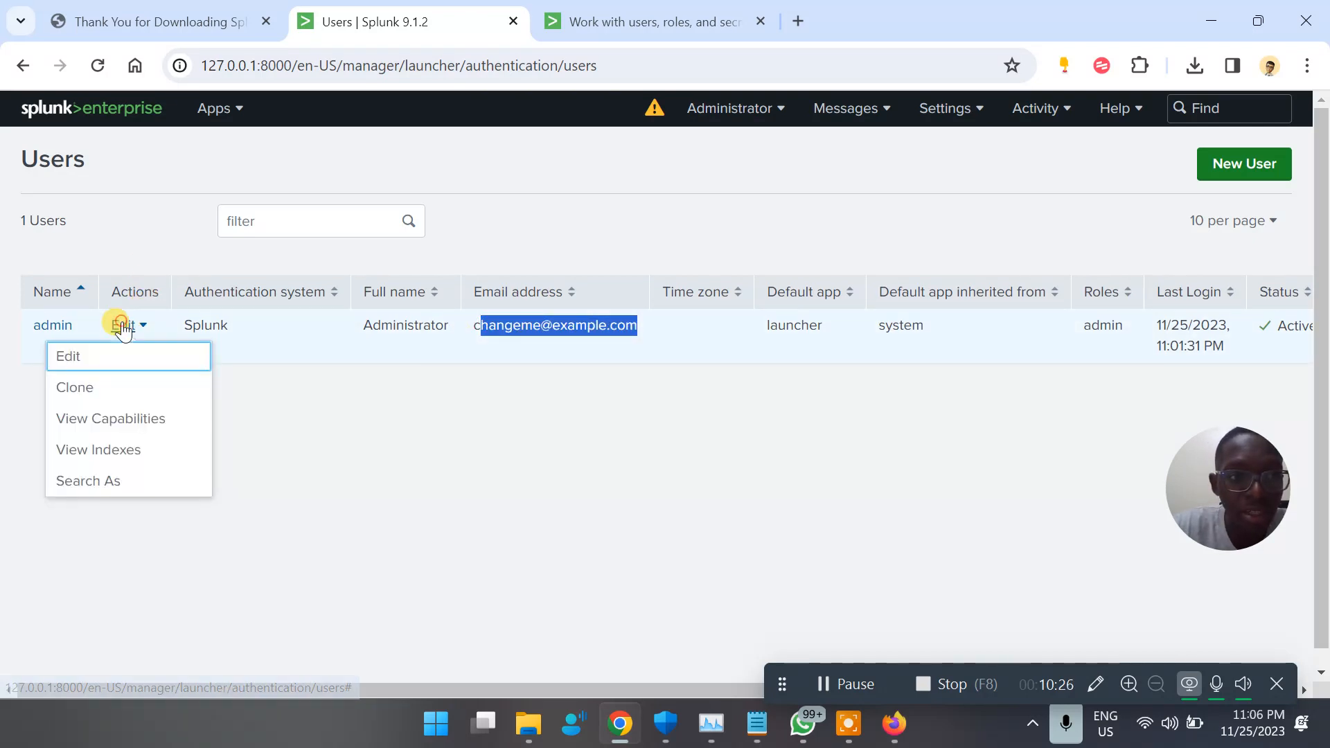
click(148, 361)
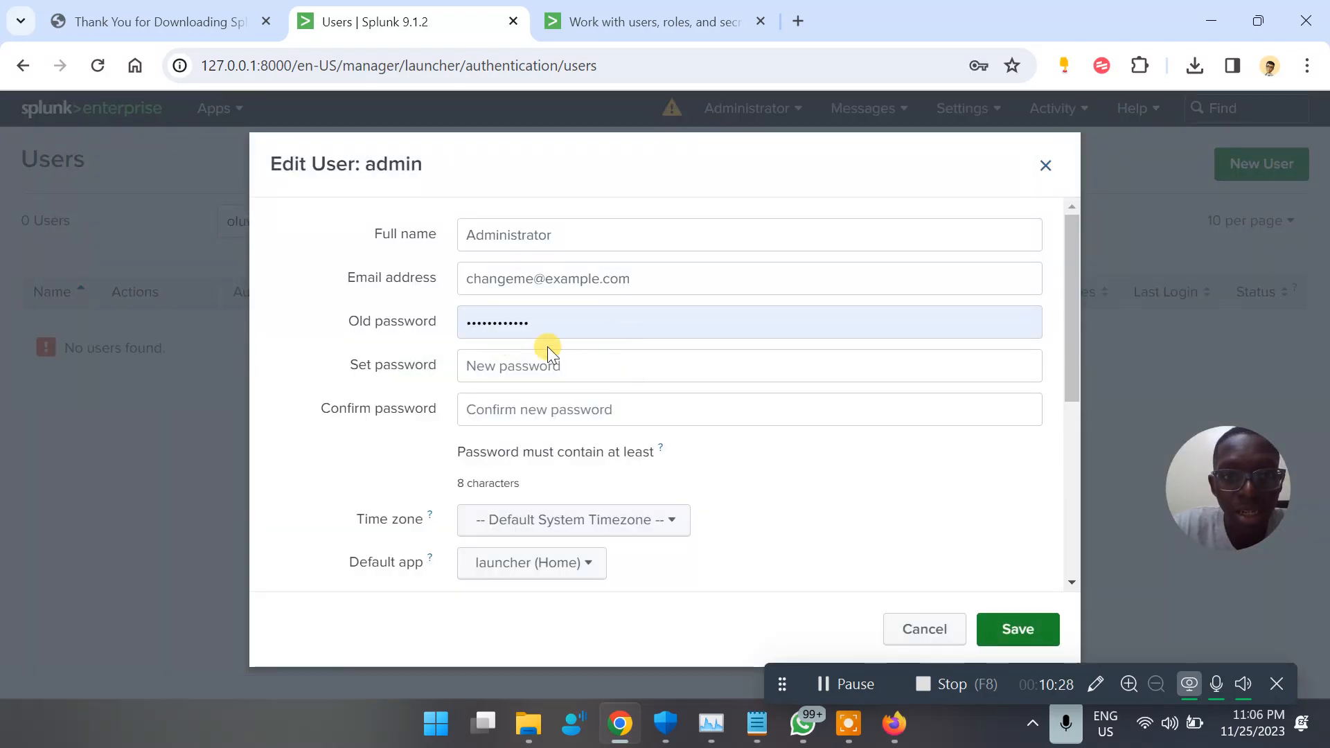
click(581, 277)
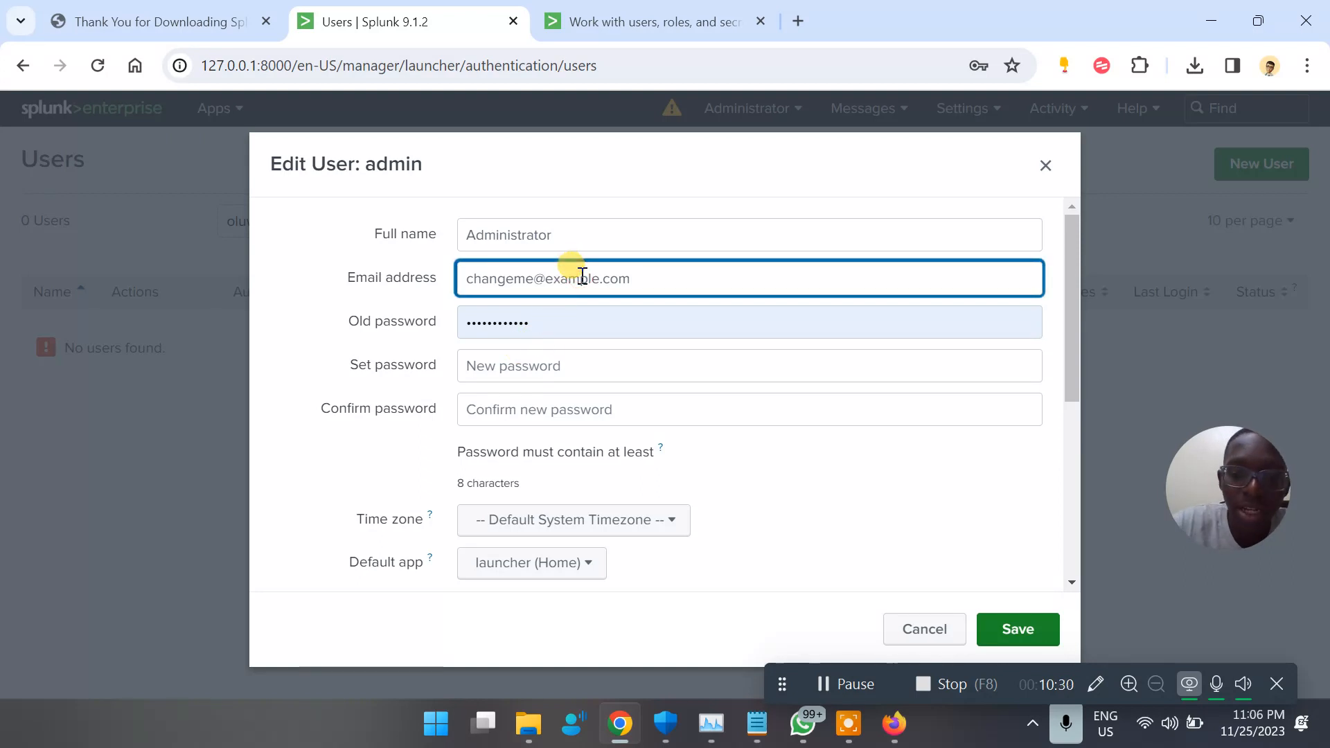
text(pl)
key(ctrl+a)
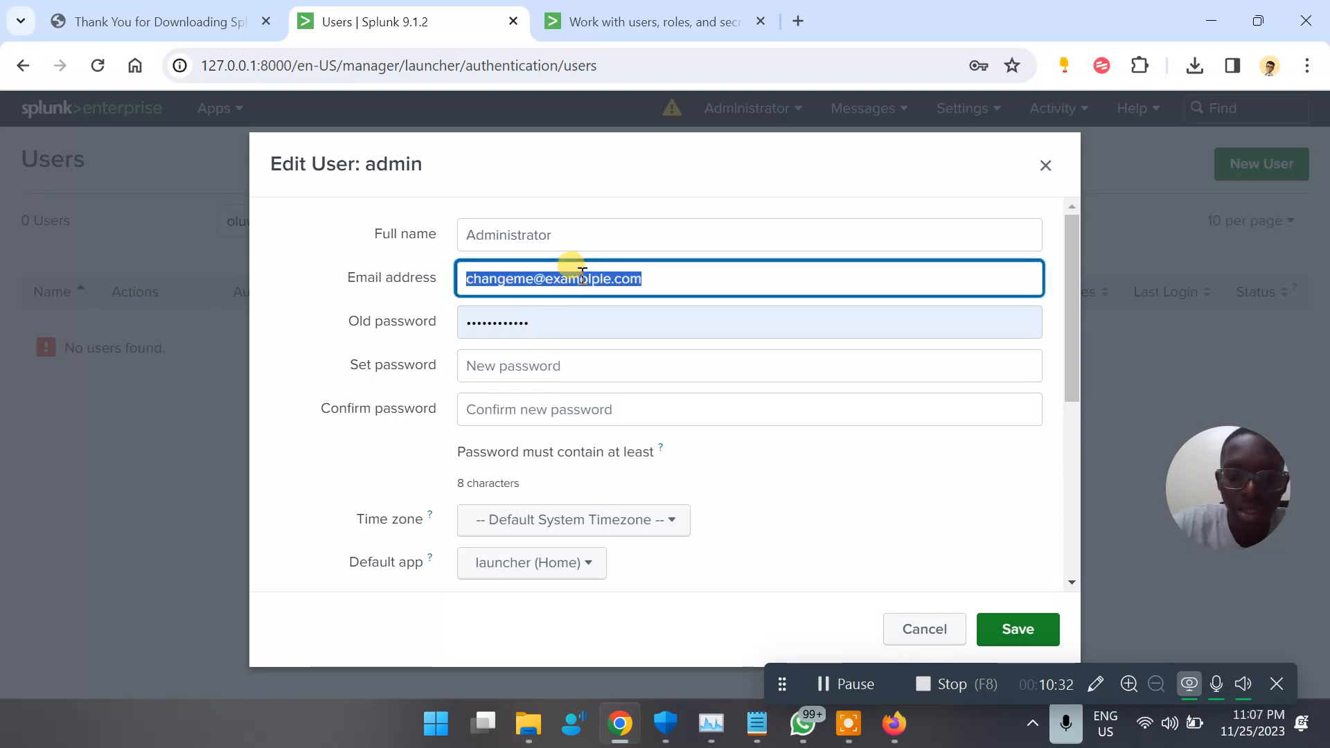
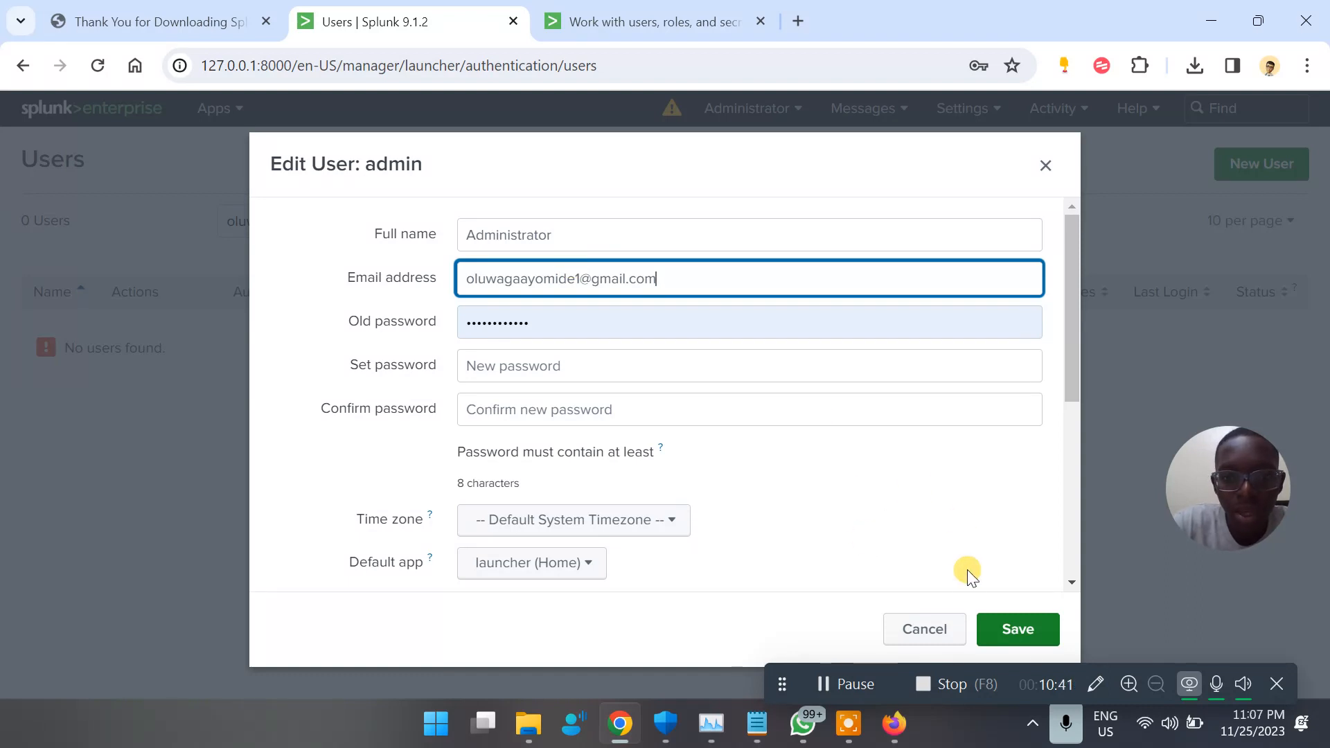
click(997, 627)
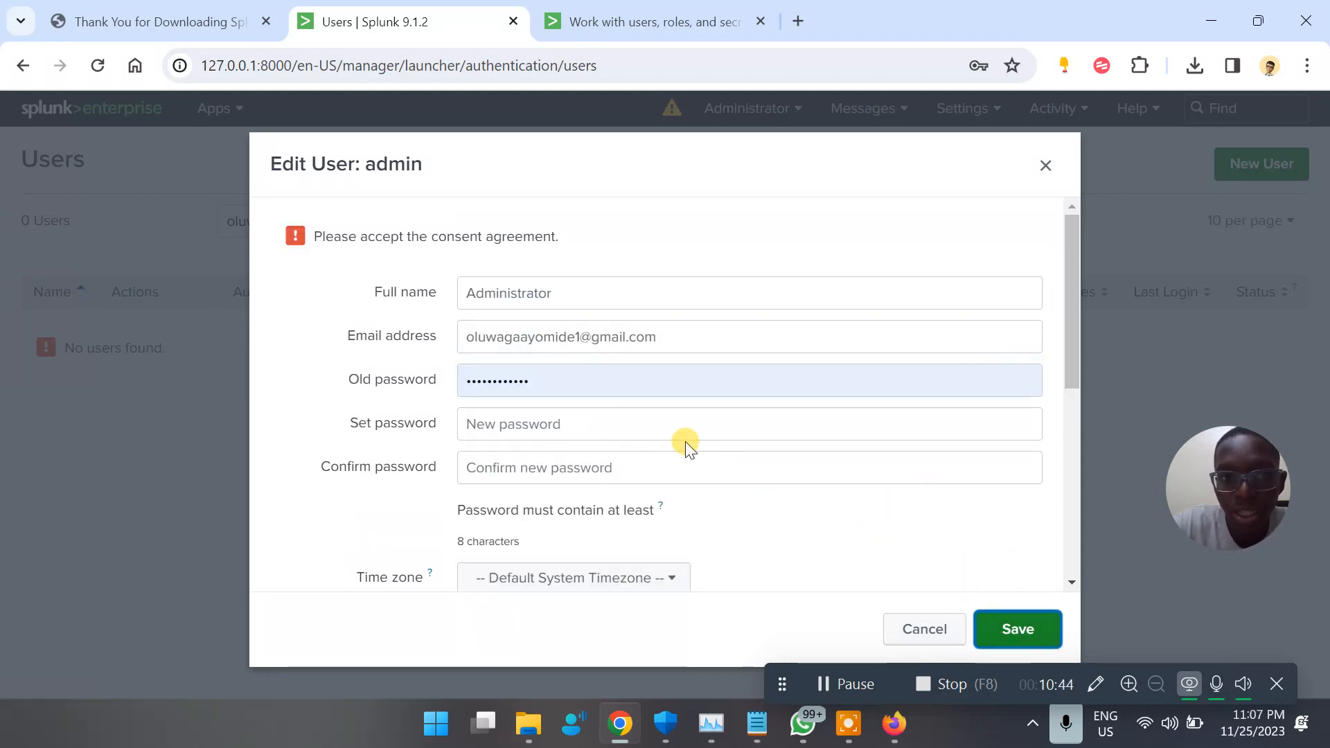
Check the rest of the admin account form, close it without saving and clear the users list filter
scroll(770, 497, down, 6)
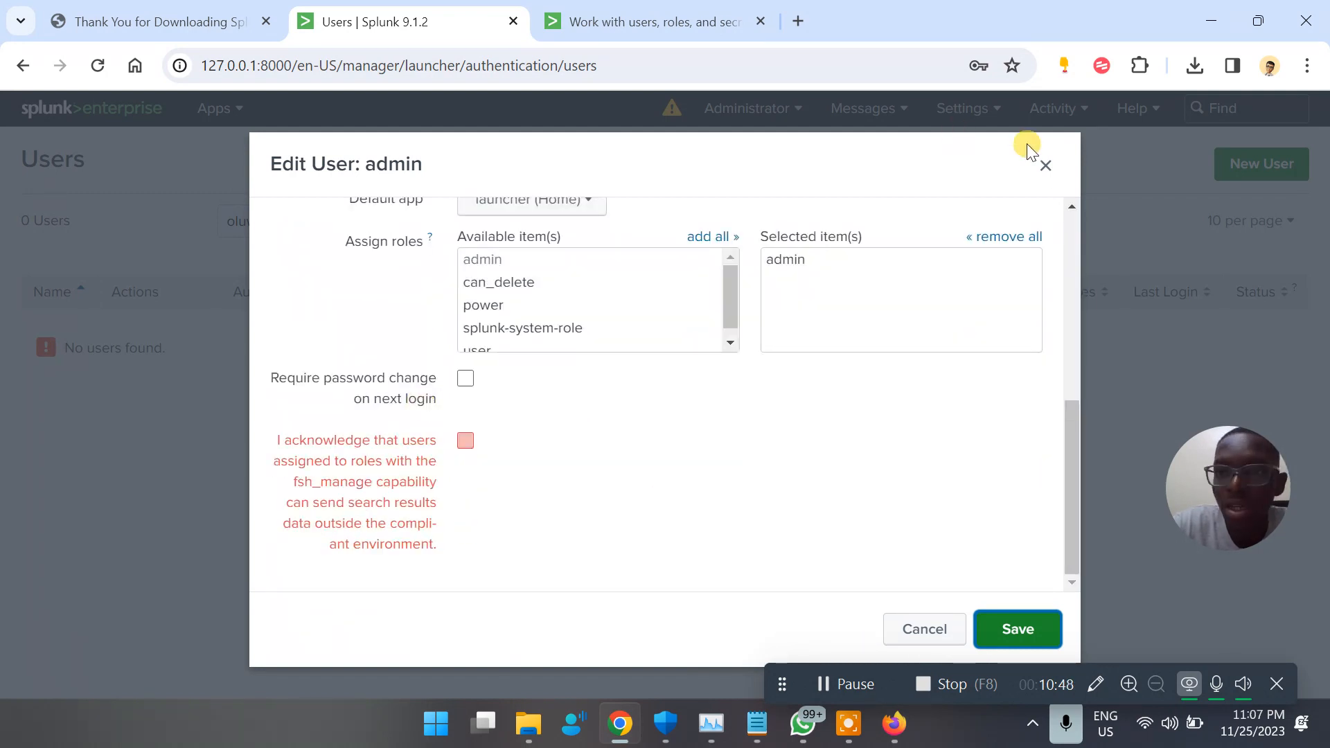
click(1045, 166)
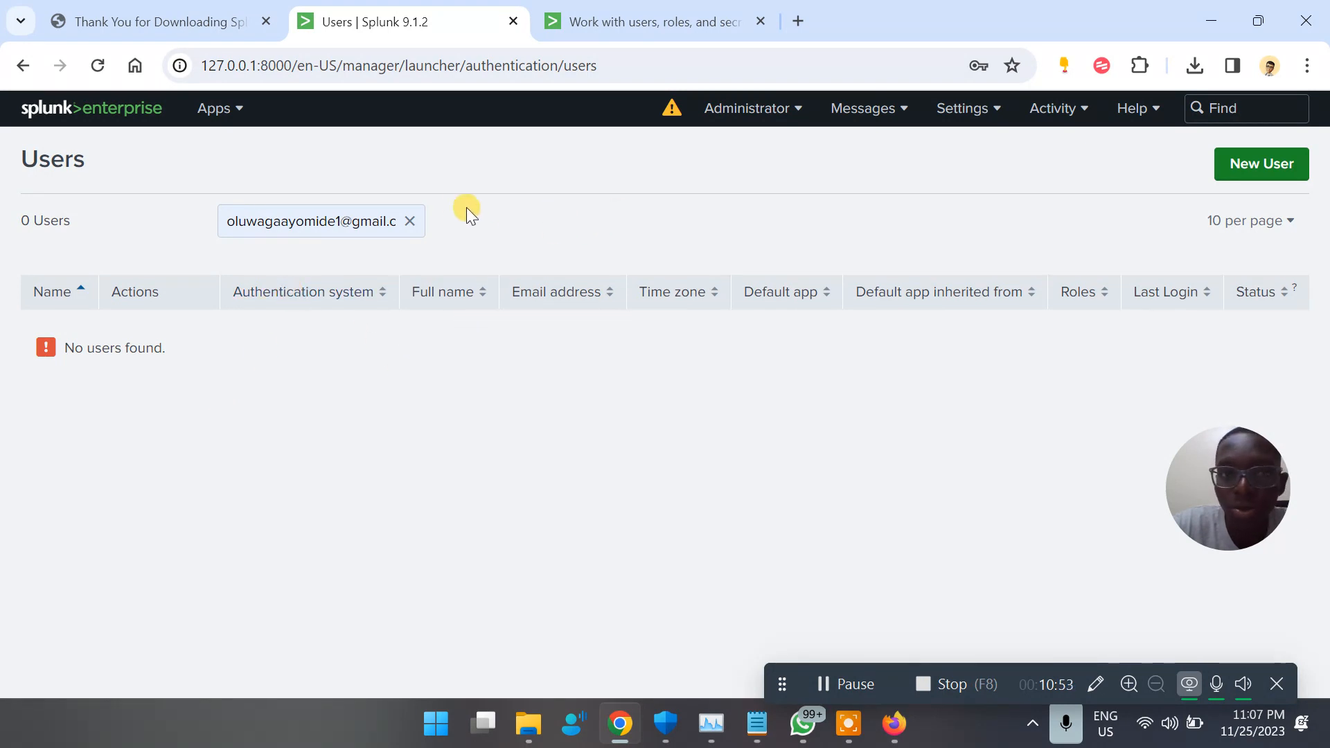
click(410, 221)
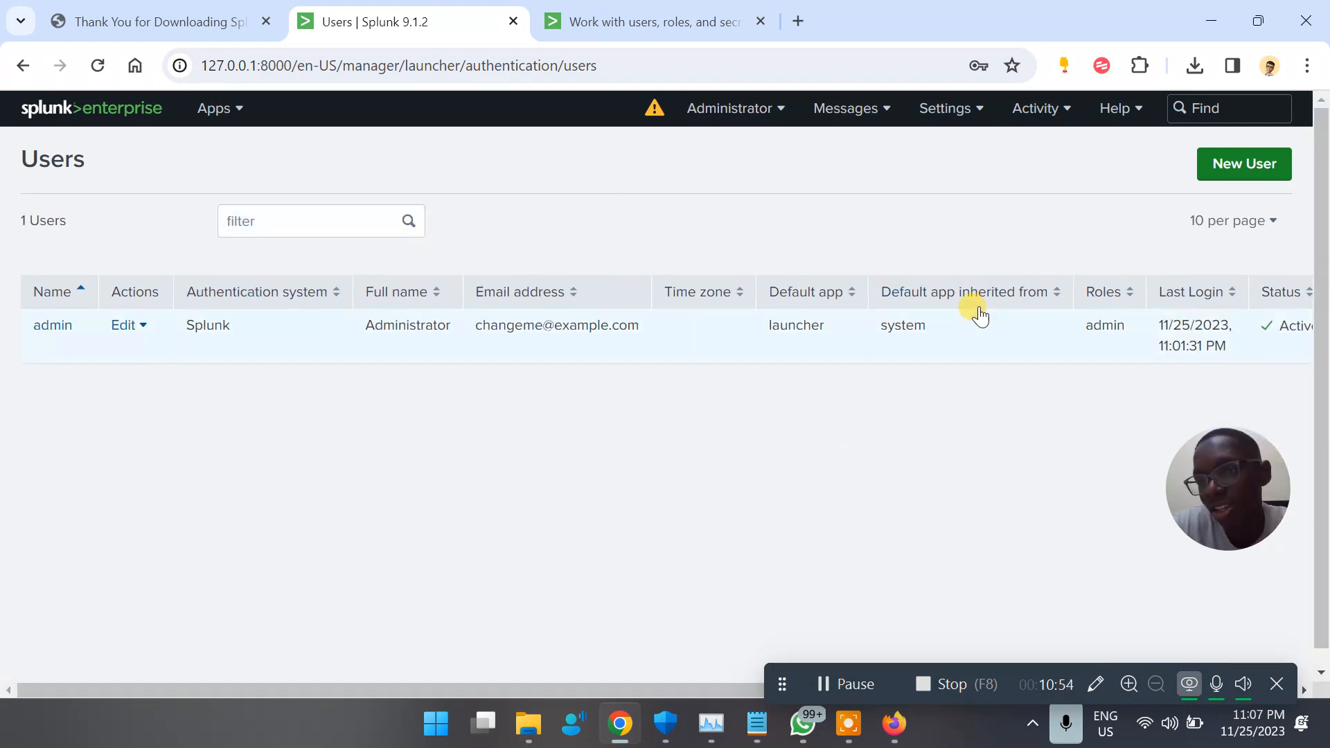
Start a new user account and fill in its name and full name
click(1230, 176)
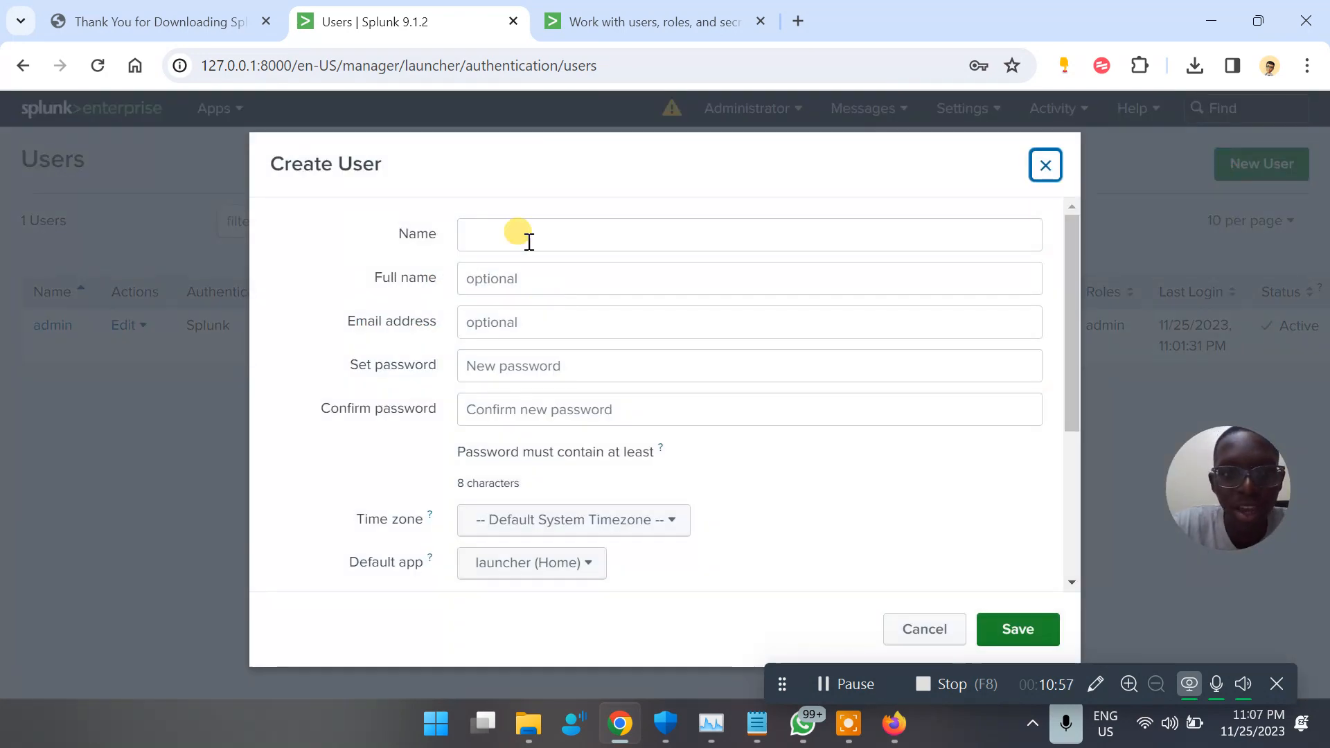
click(517, 239)
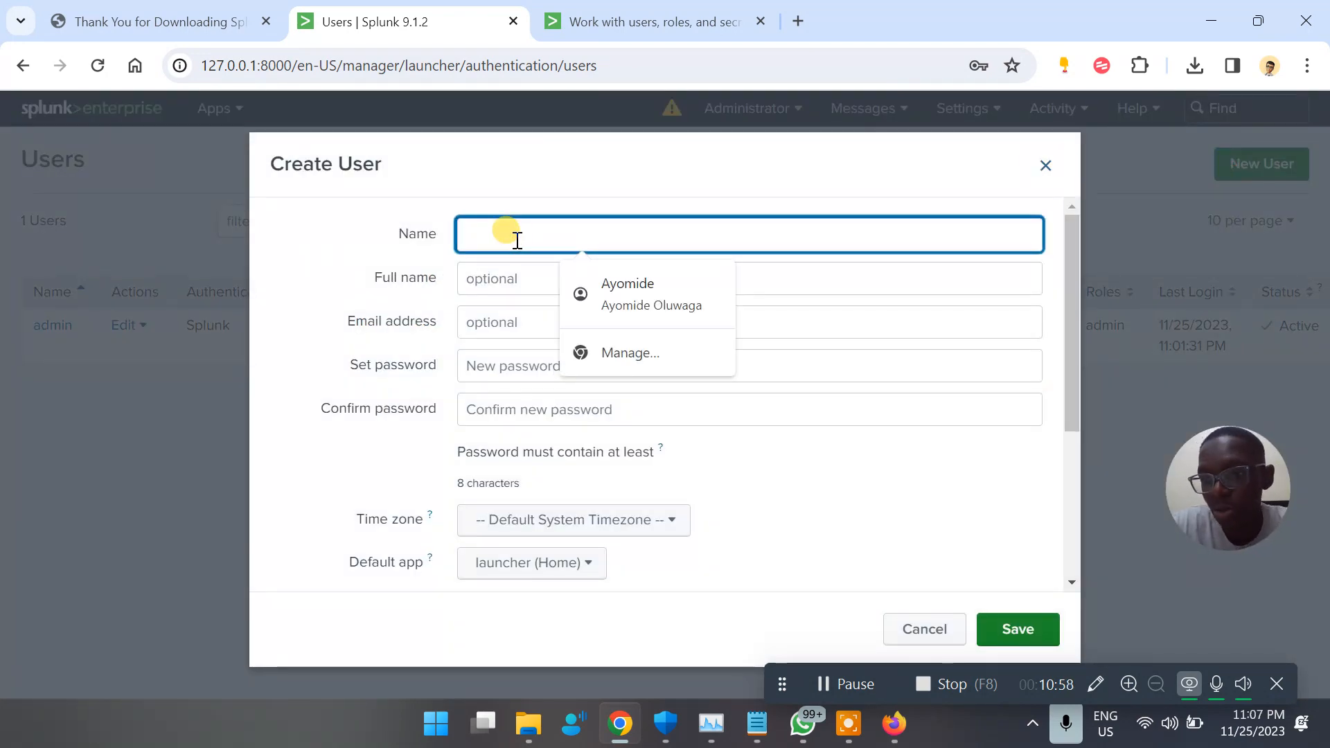
text(A)
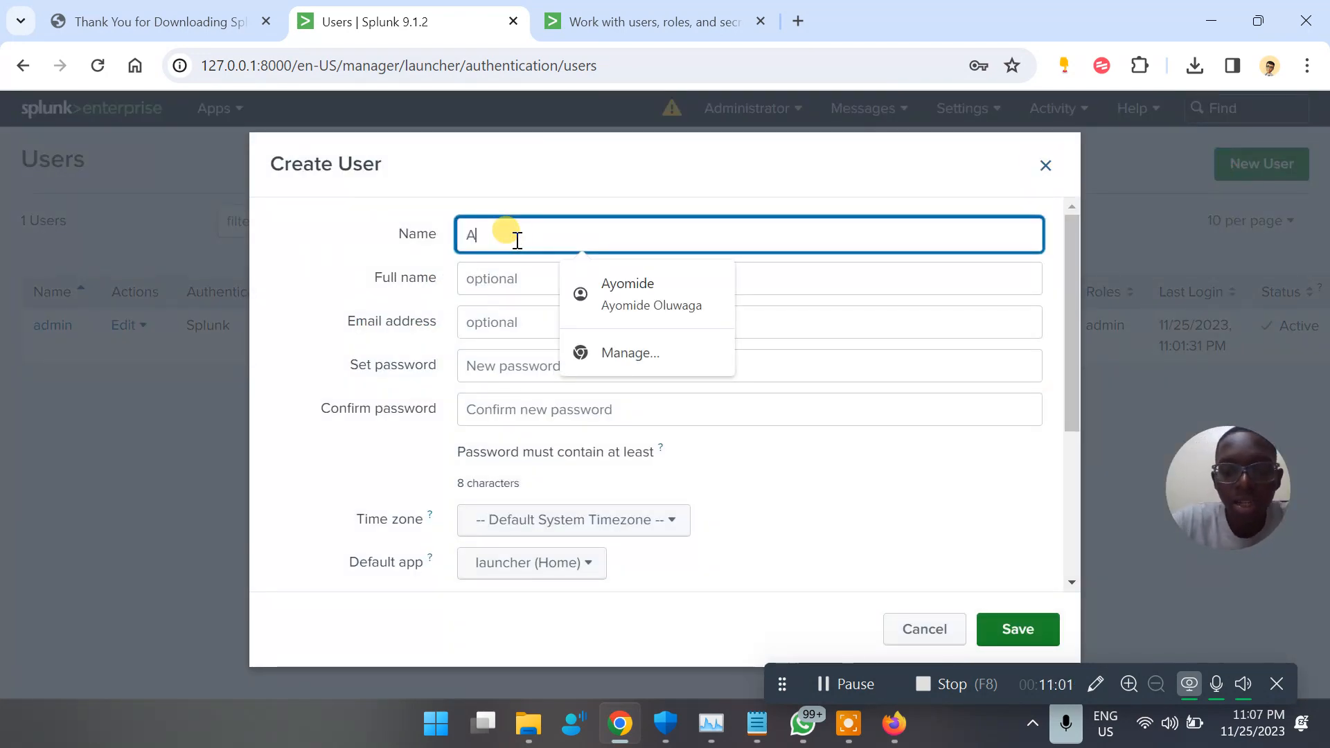
text(yomide)
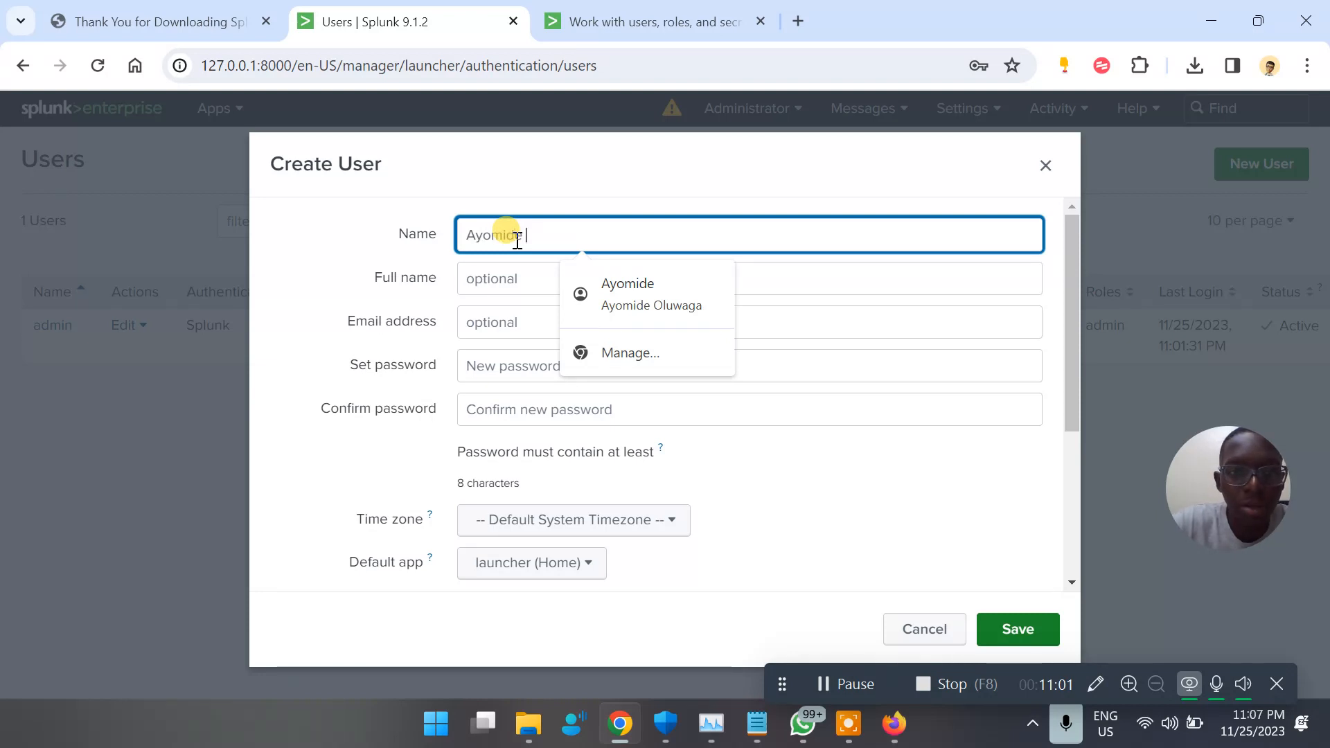
click(510, 284)
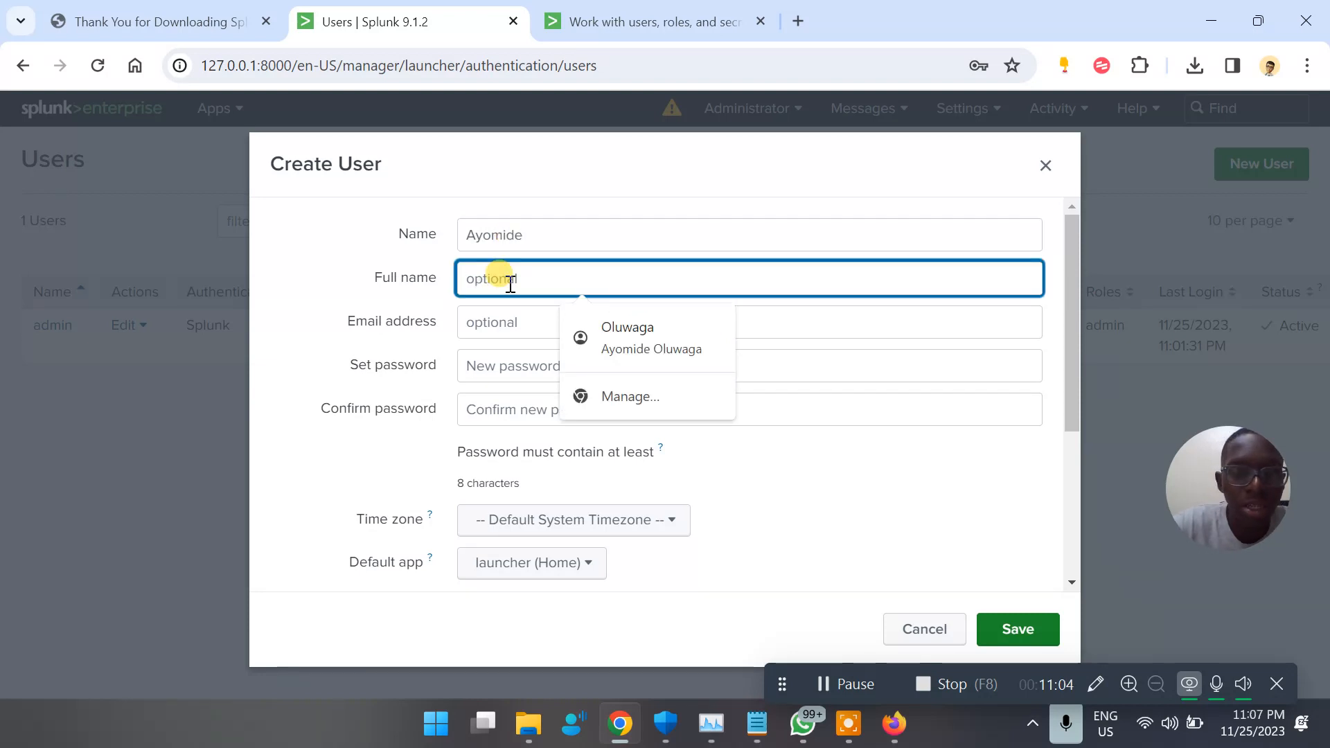
text(Ayomide)
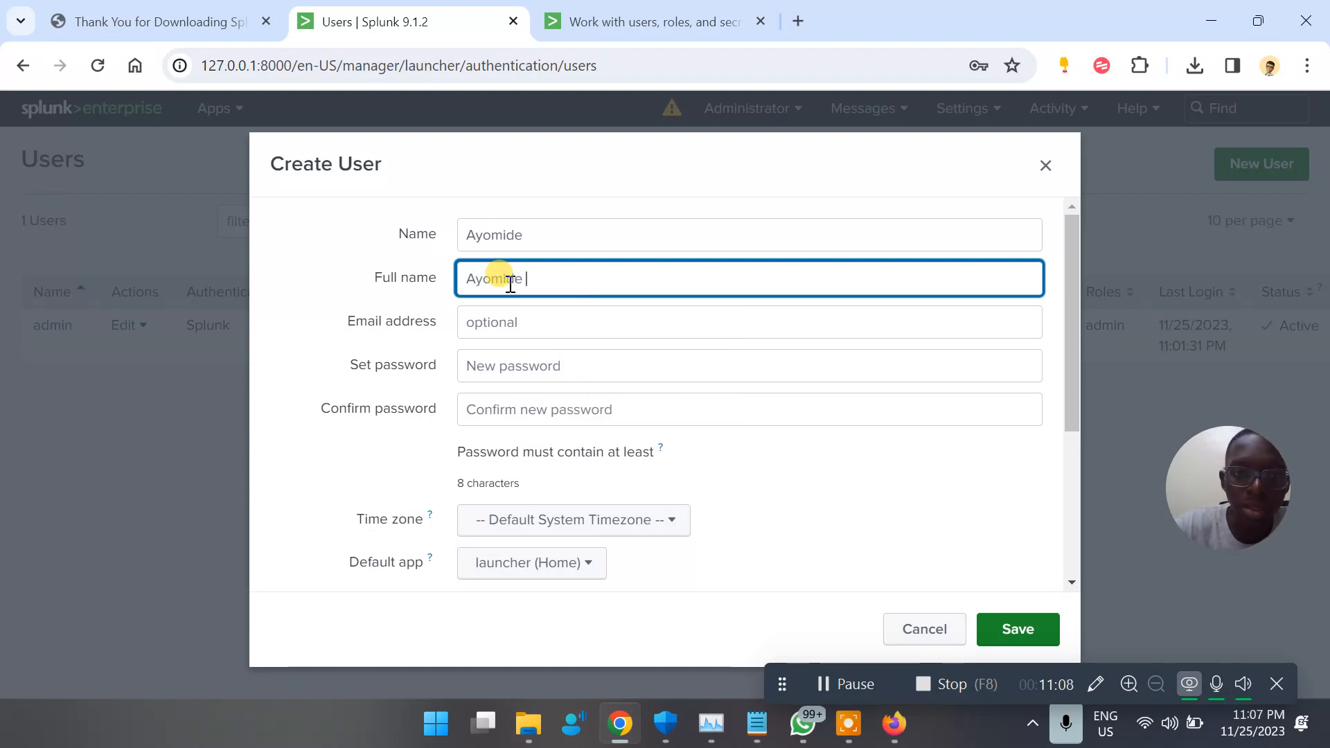
Fill in the new user's email address and password from the saved credentials, and confirm the password
click(479, 316)
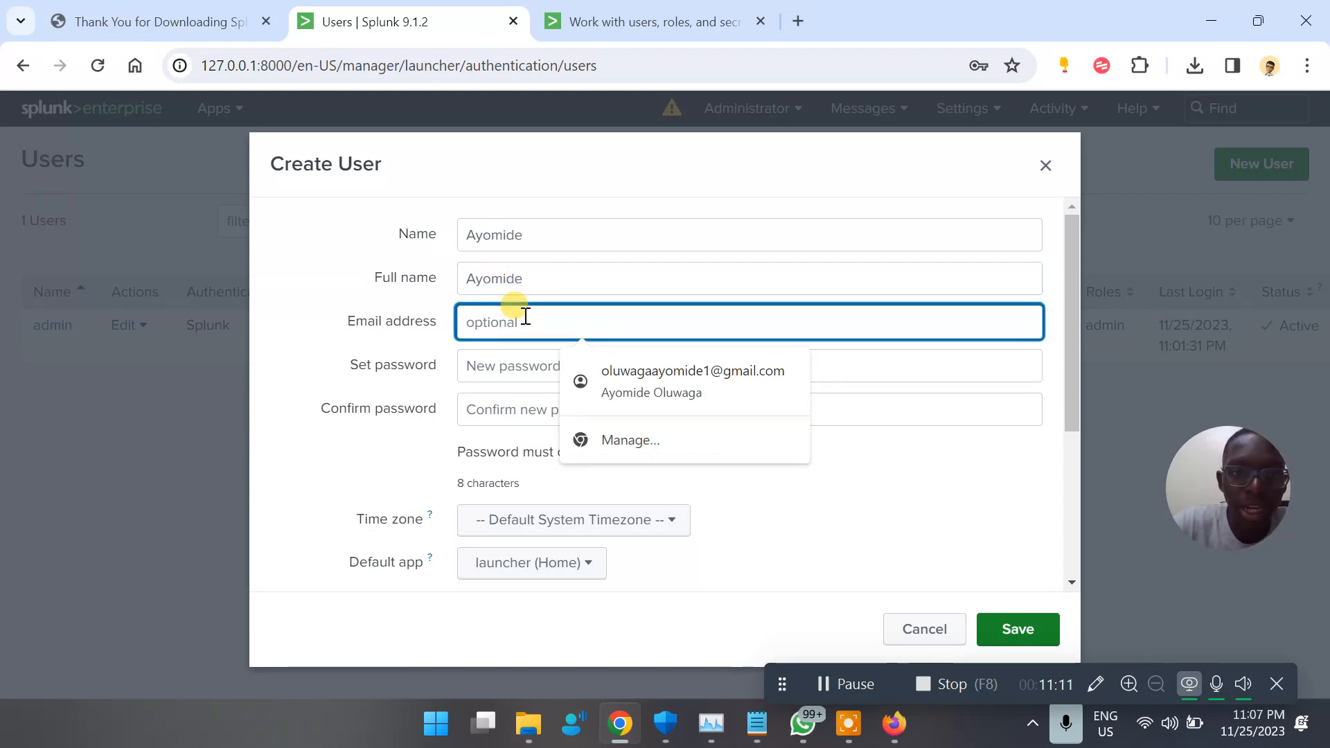
scroll(526, 317, down, 2)
click(579, 257)
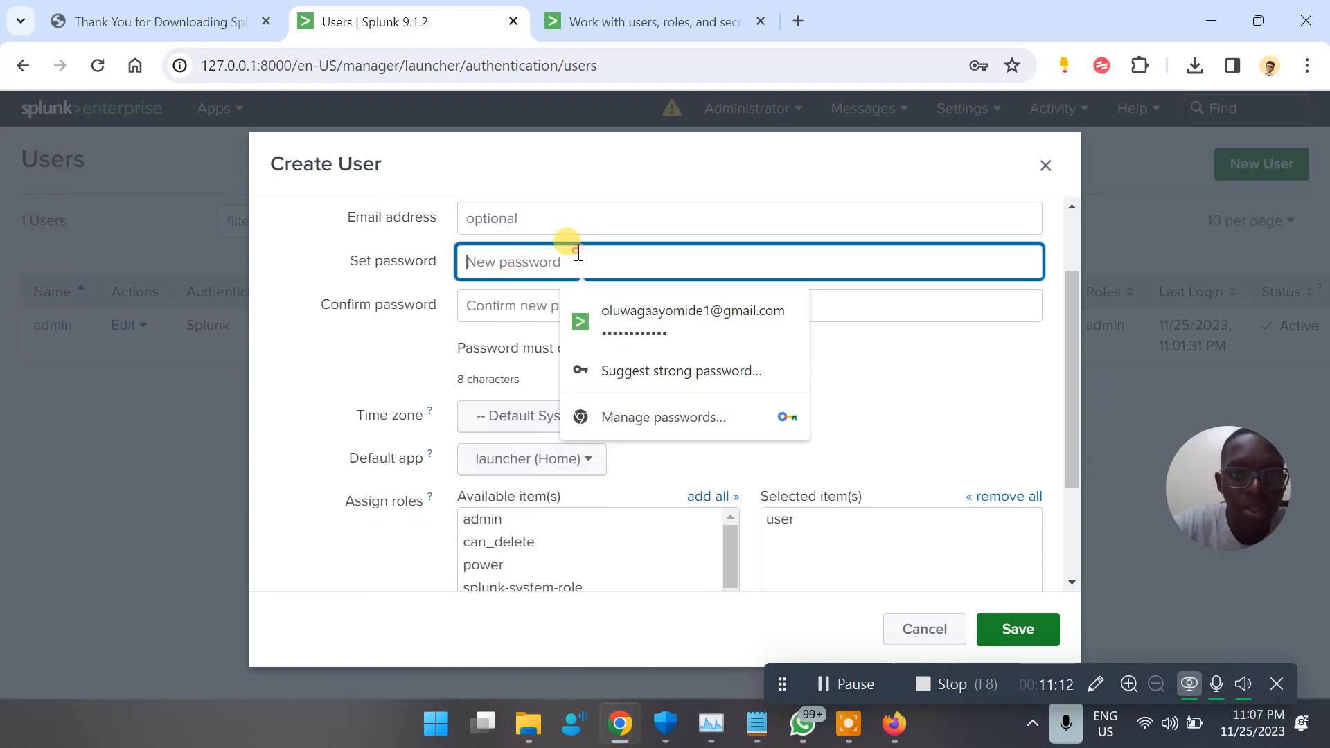
click(606, 311)
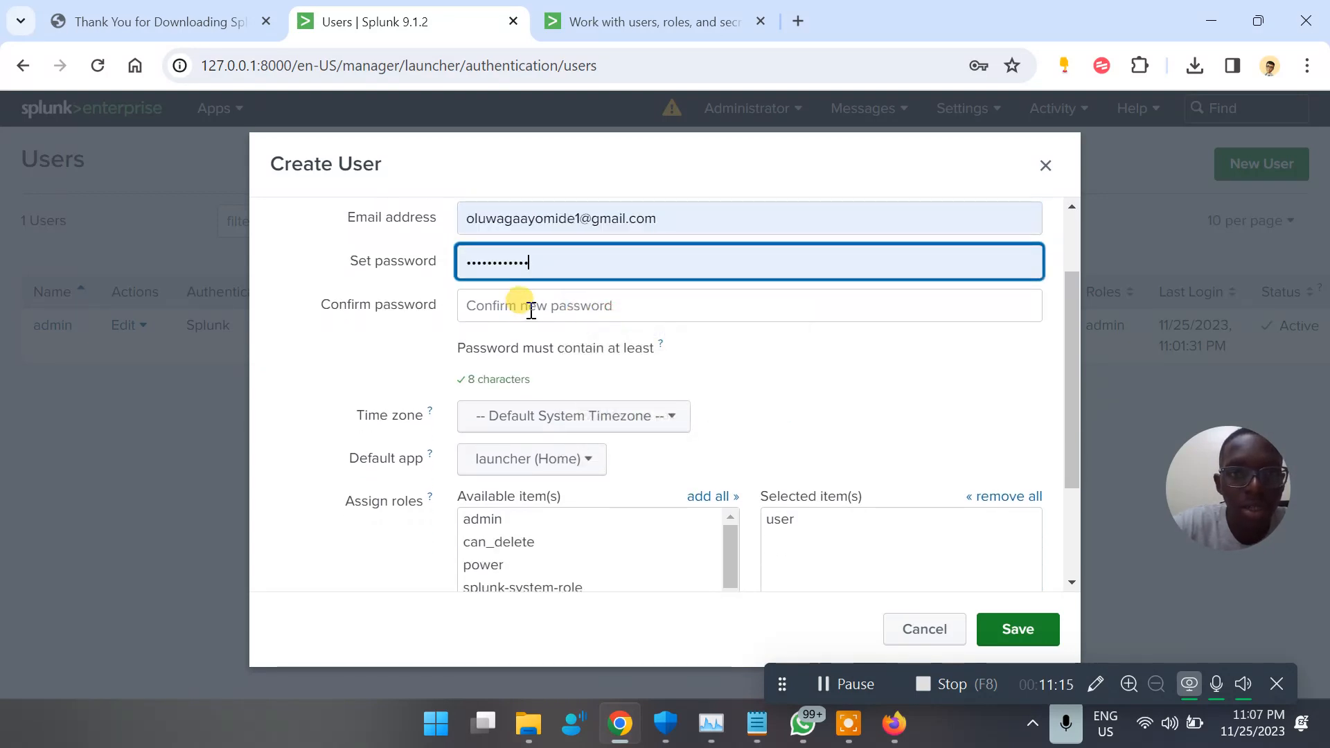
click(522, 305)
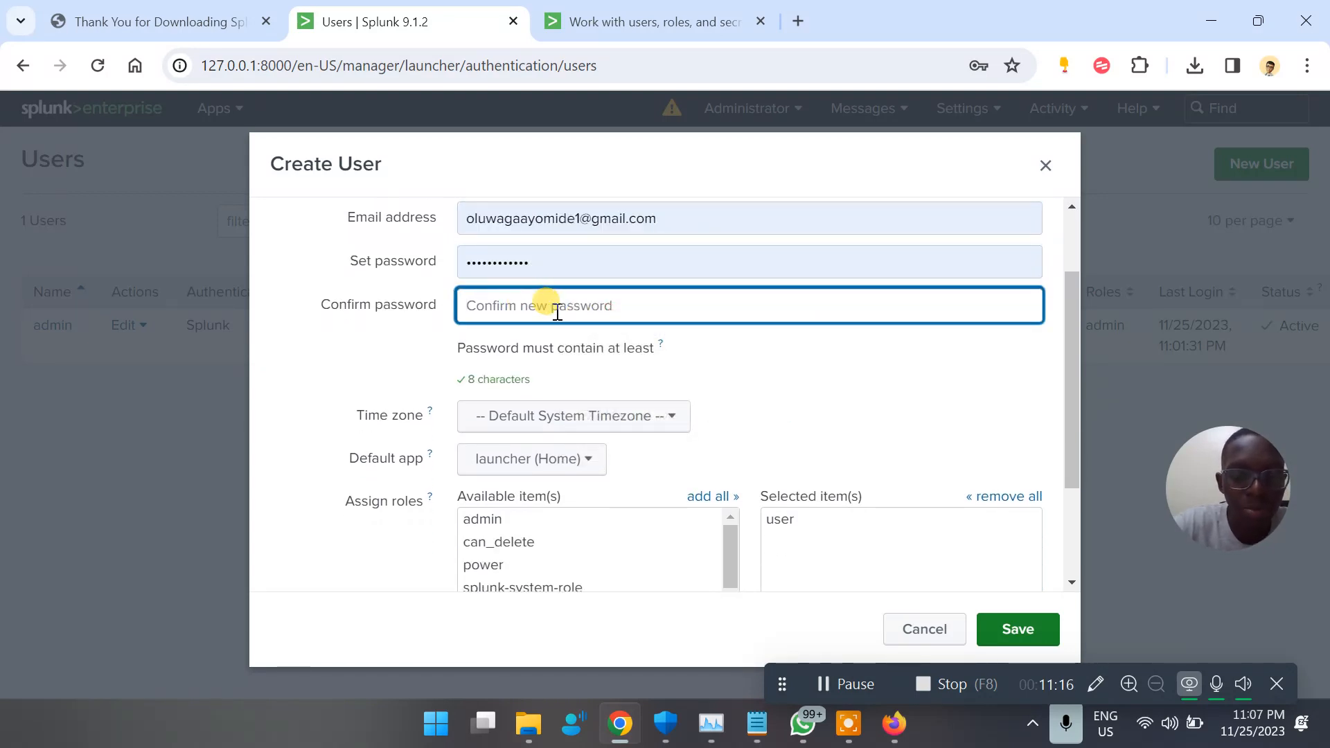
text(••)
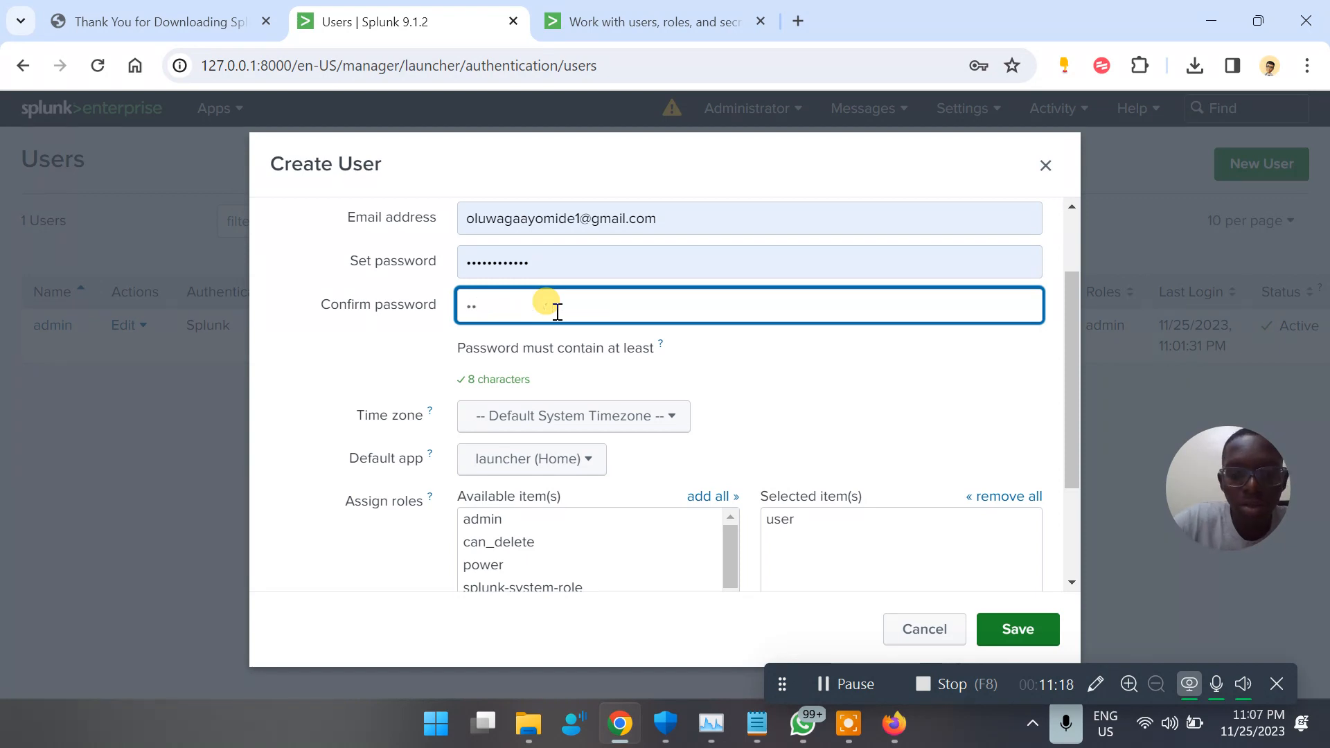
key(BackSpace)
key(BackSpace)
text(•••)
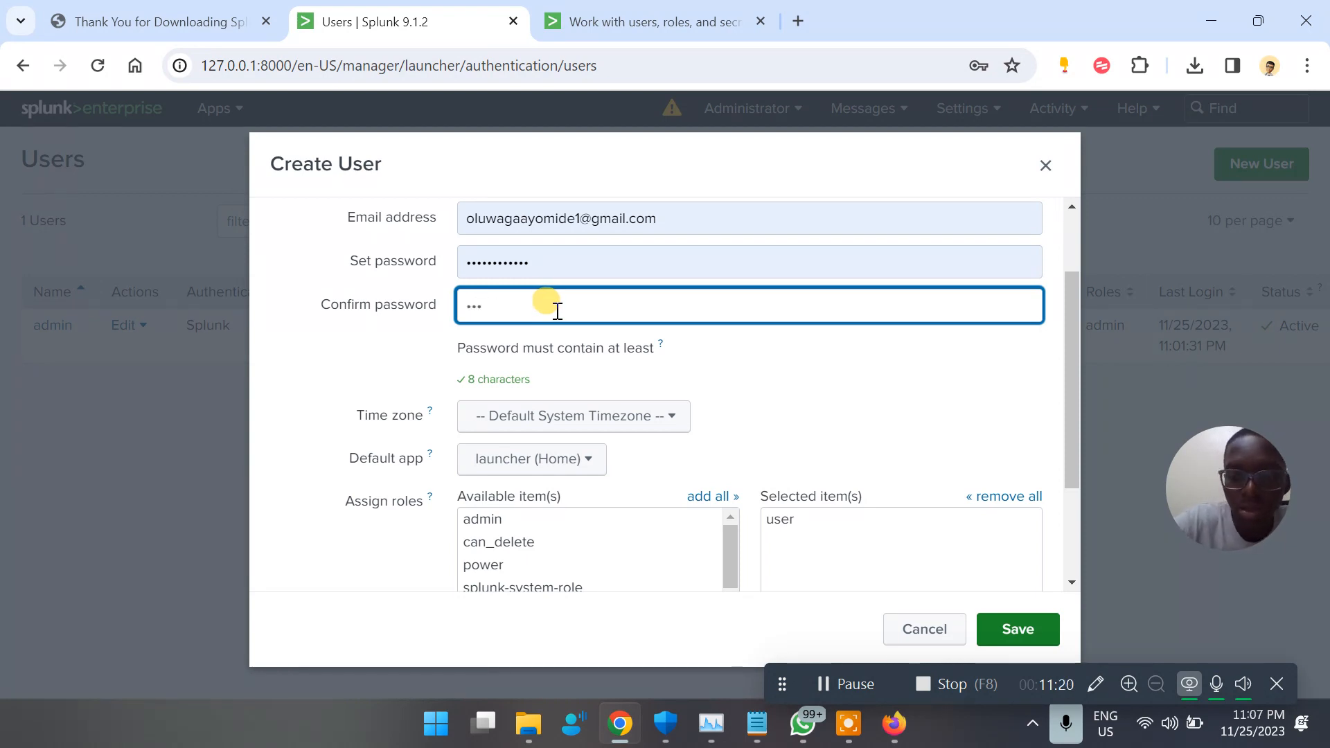
text(•••••••••)
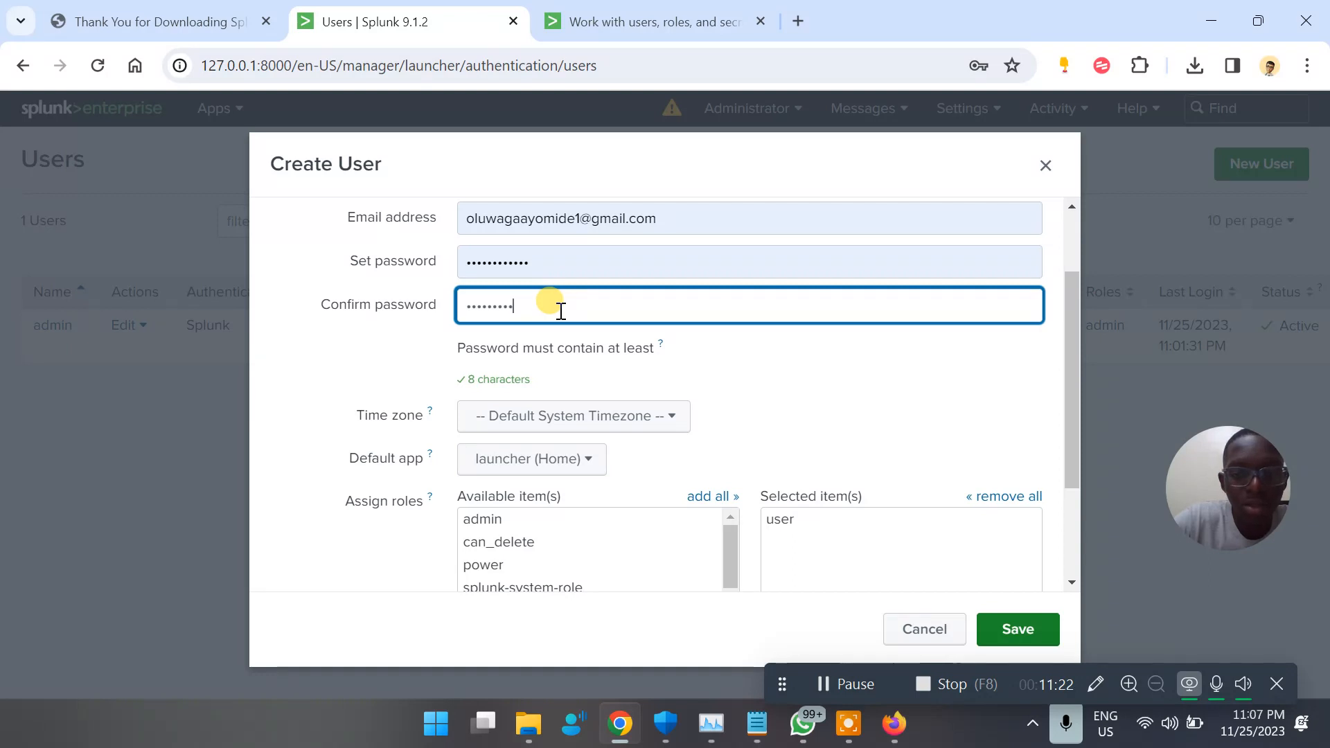
click(763, 374)
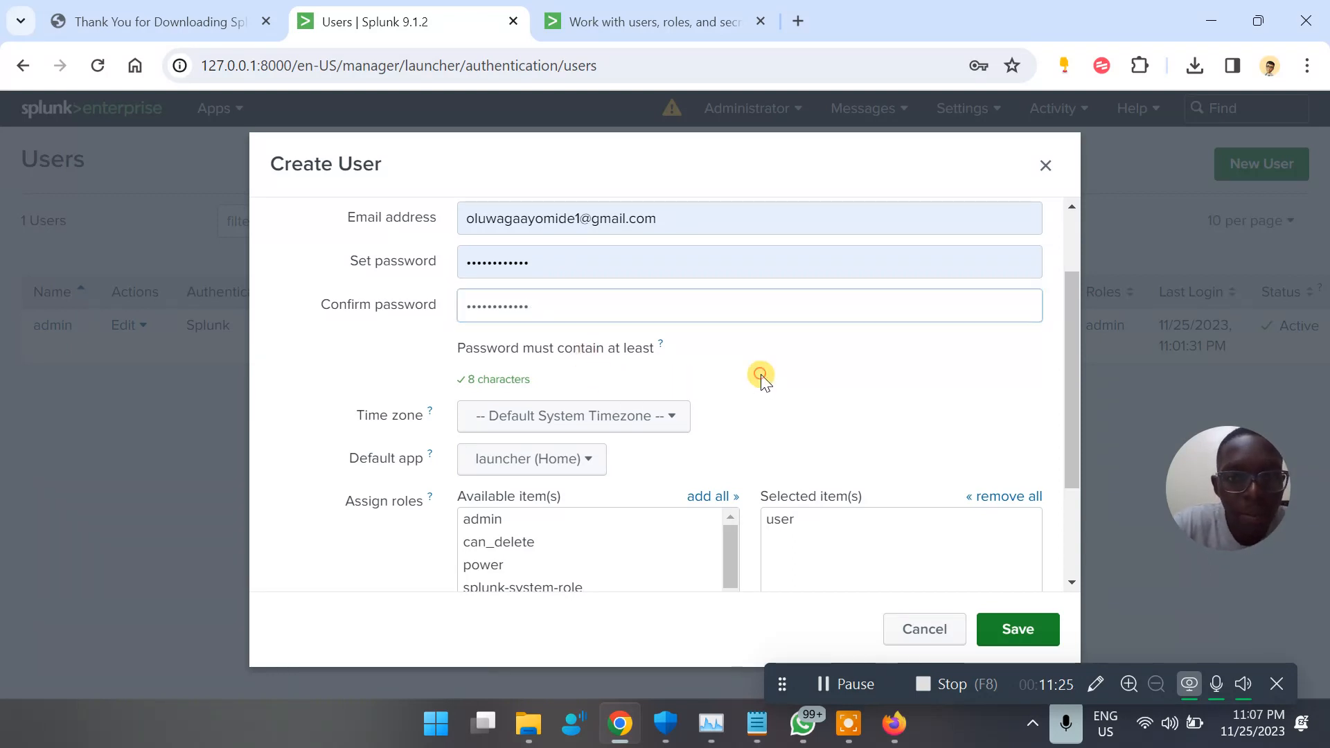
View the time zone and default app choices for the new user without changing either setting
scroll(762, 377, down, 2)
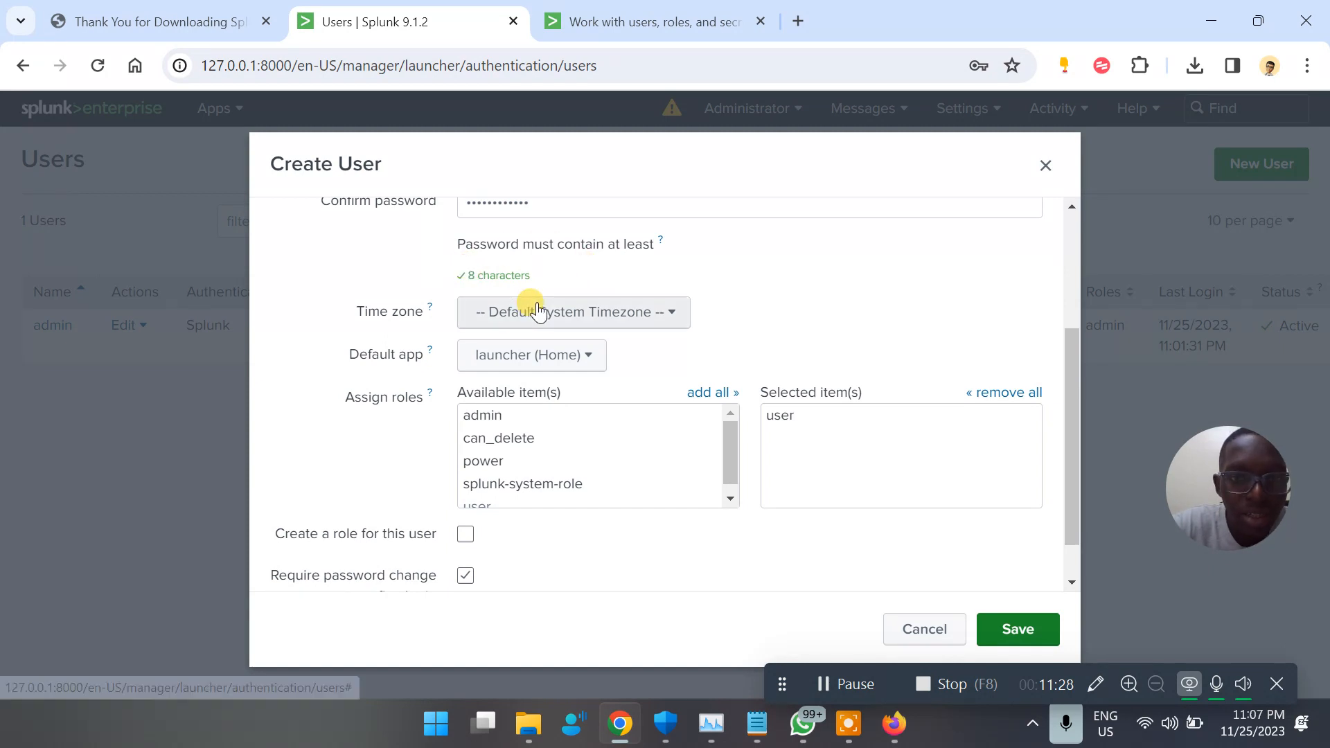
click(600, 322)
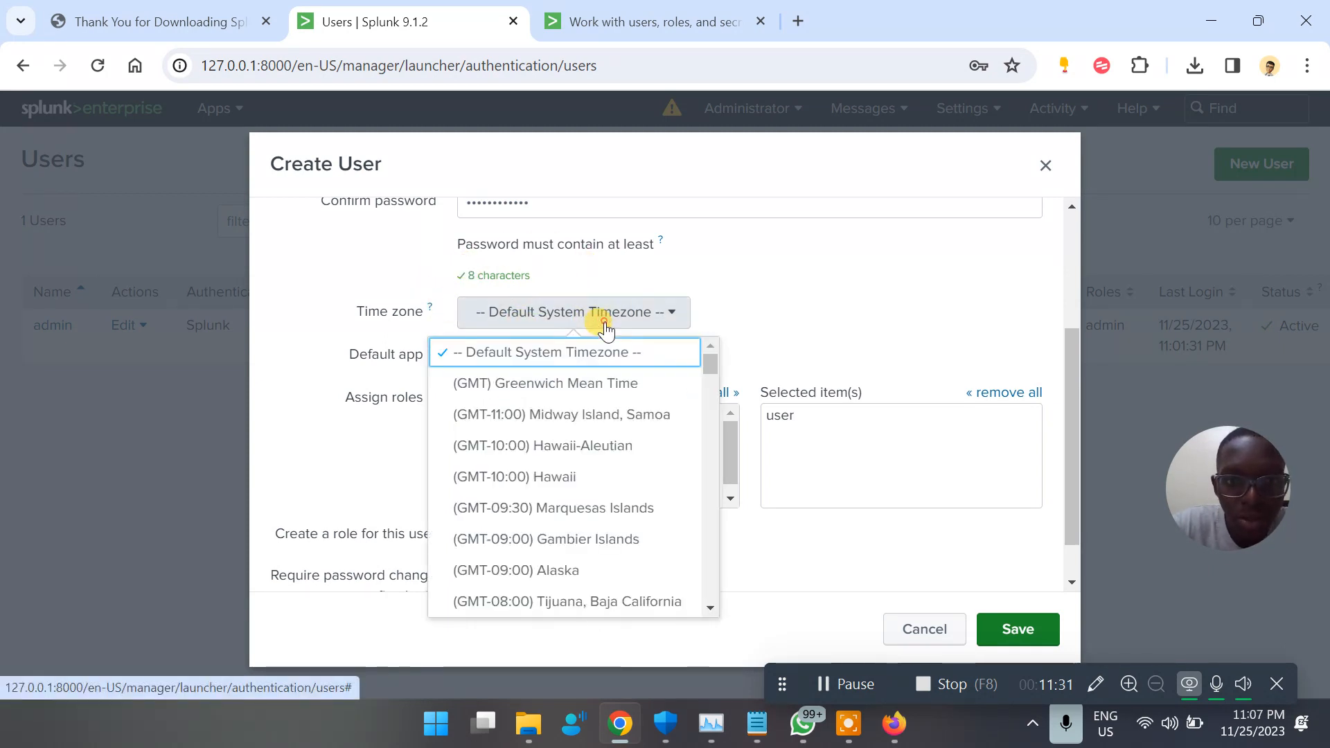
click(605, 329)
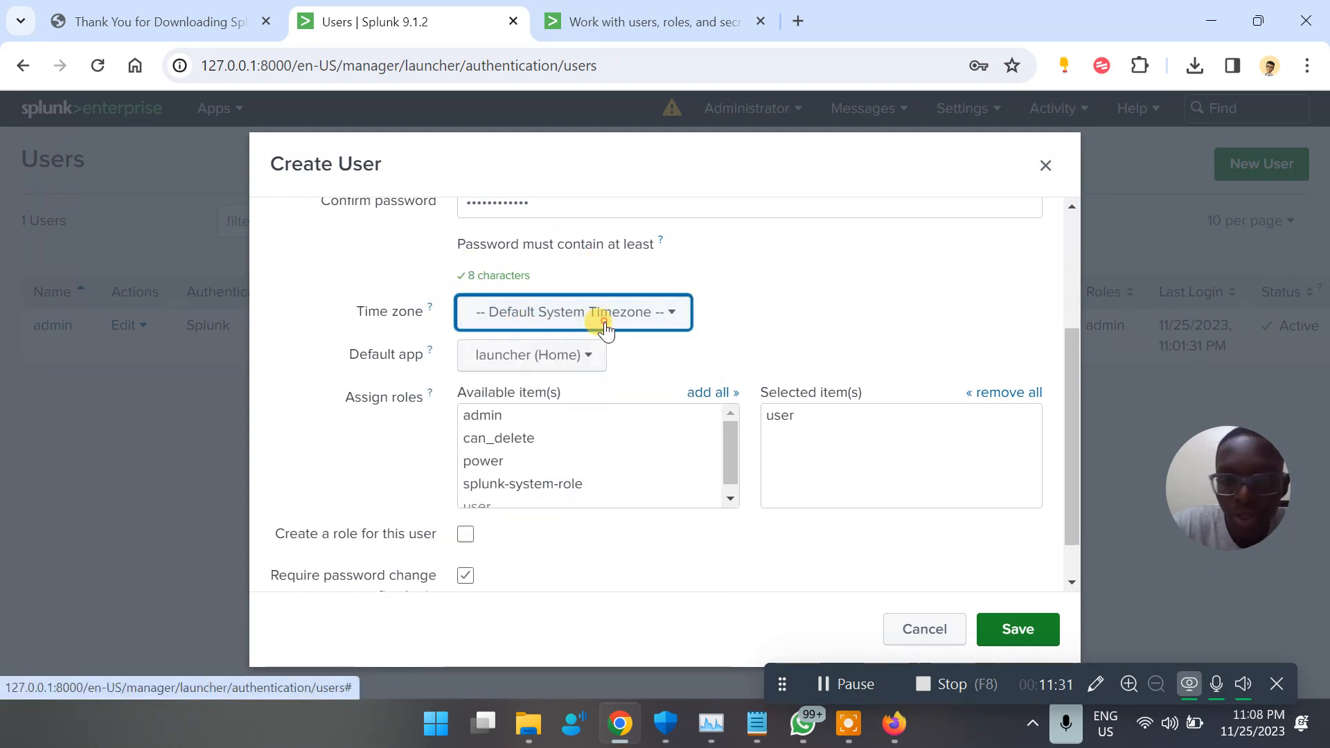
click(541, 372)
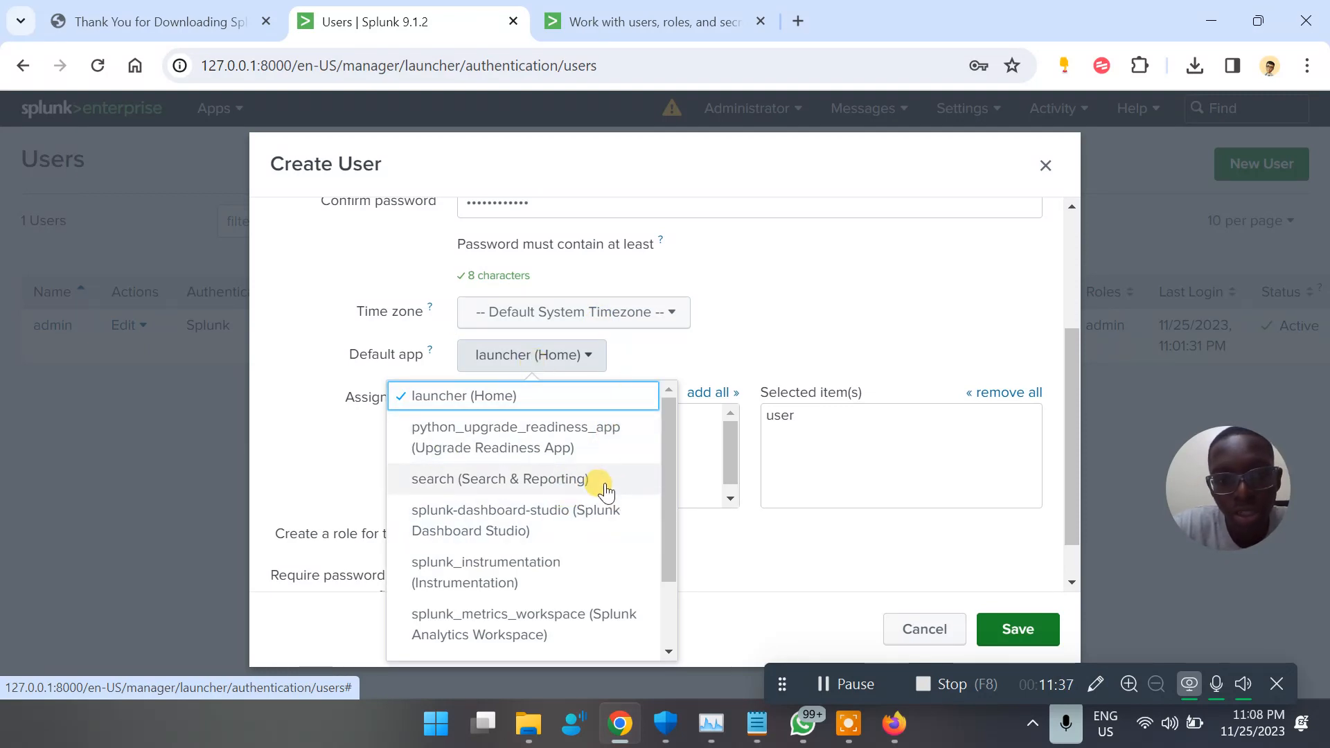
click(866, 277)
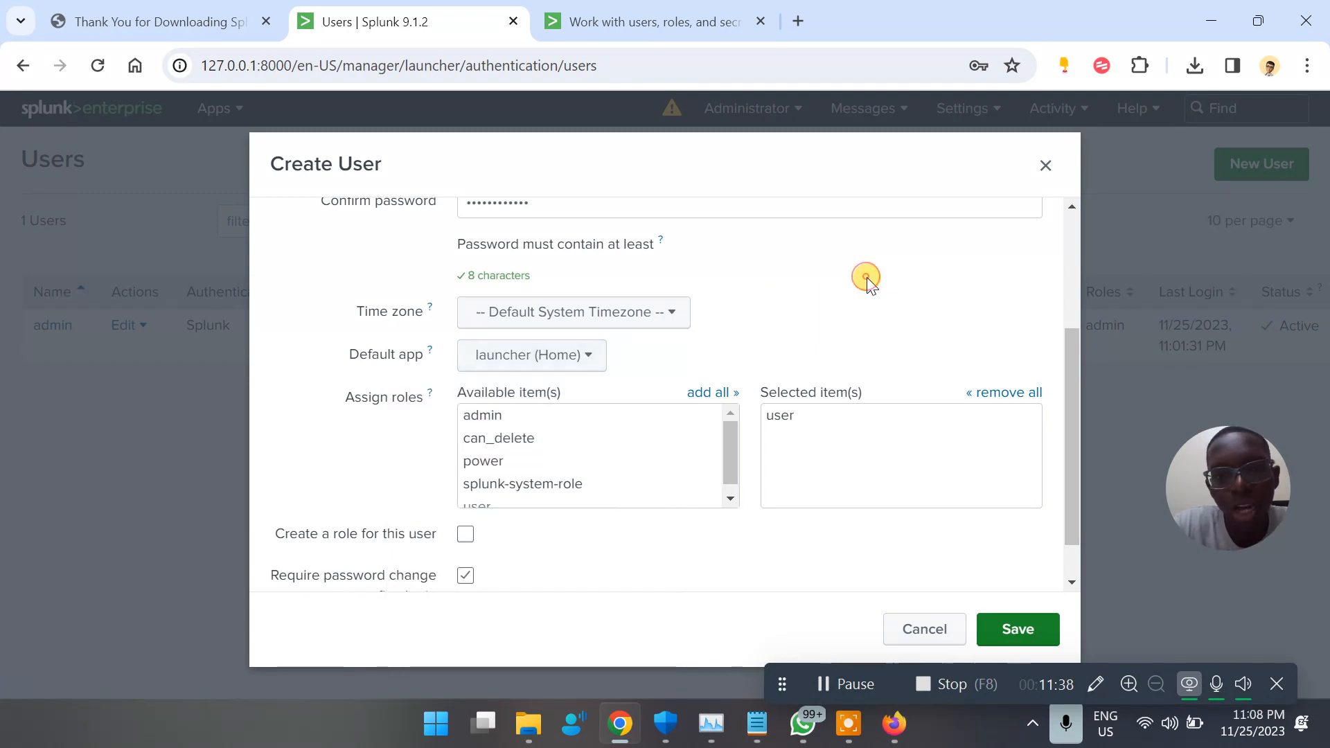
Review the assignable roles, turn off the required password change on first login and save the new user
scroll(555, 490, down, 1)
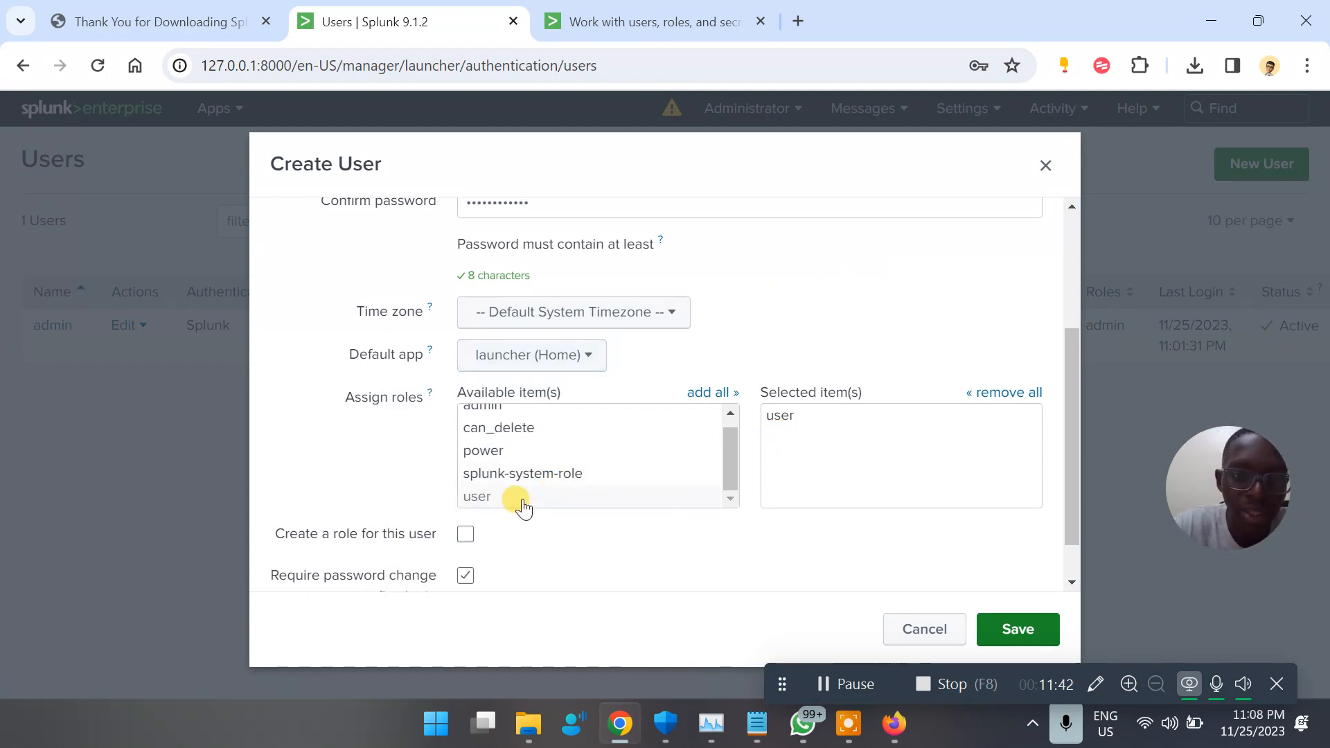
scroll(555, 466, down, 1)
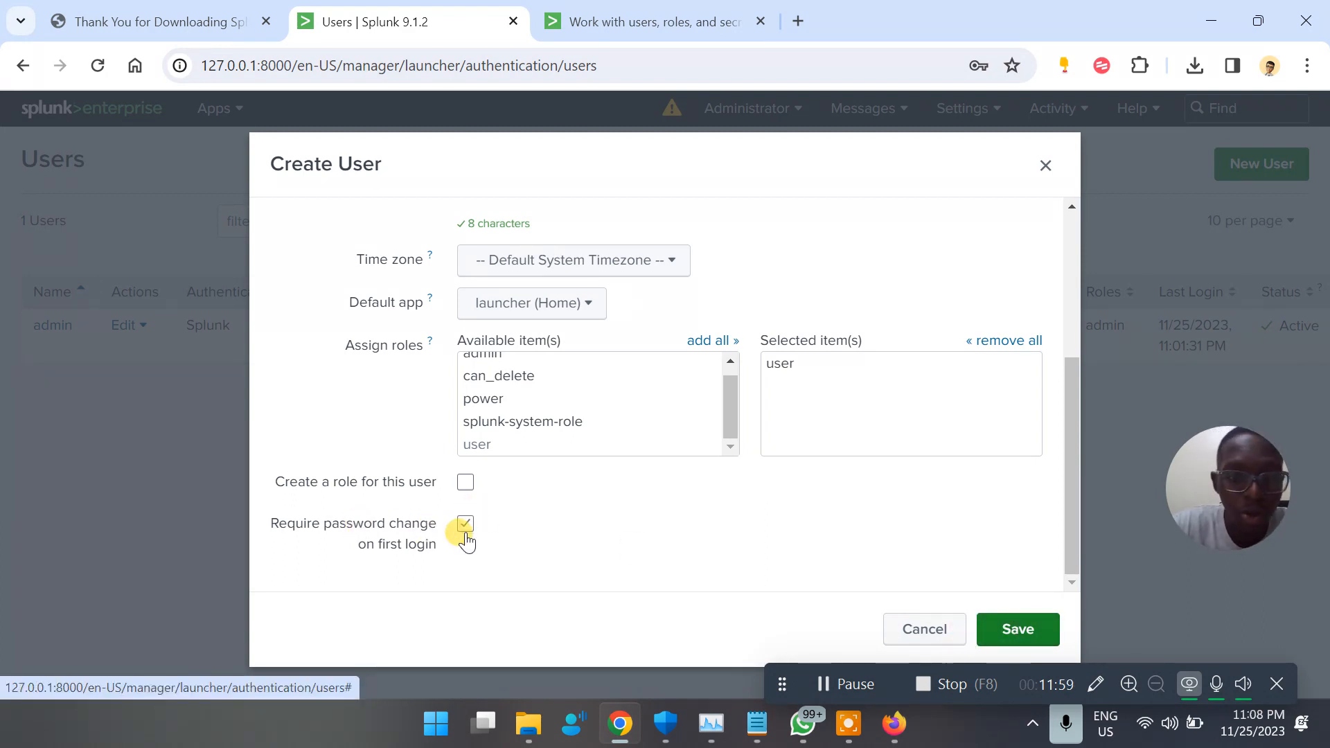
click(466, 533)
click(1031, 628)
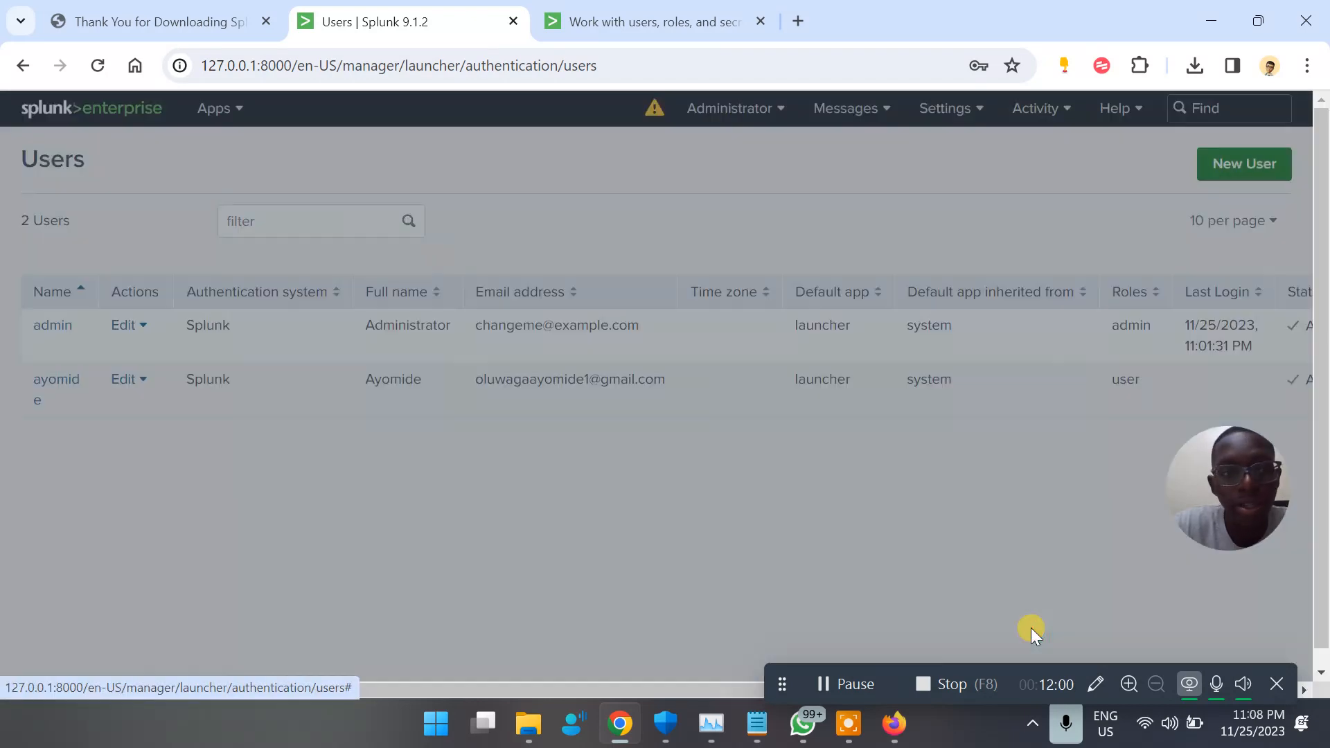